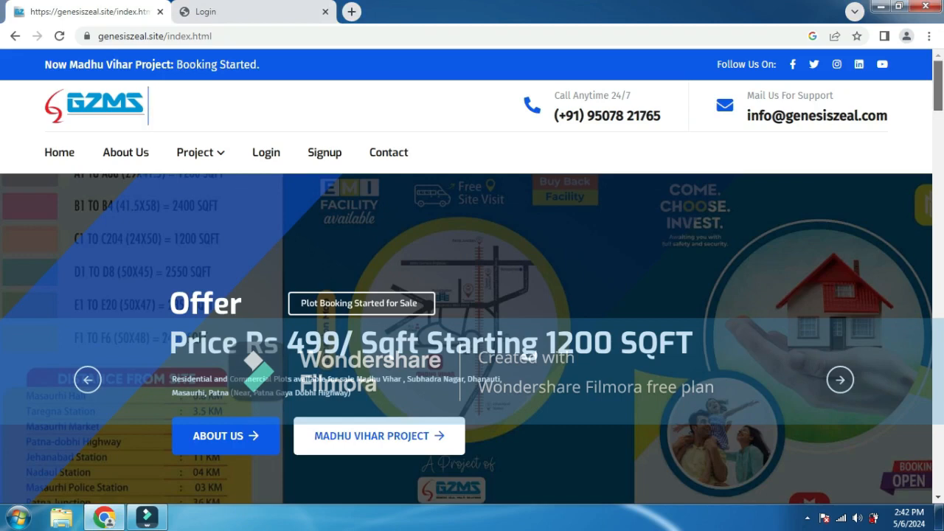
- Scroll down the GZMS home page, then jump back to the top
scroll(467, 279, "down", 1)
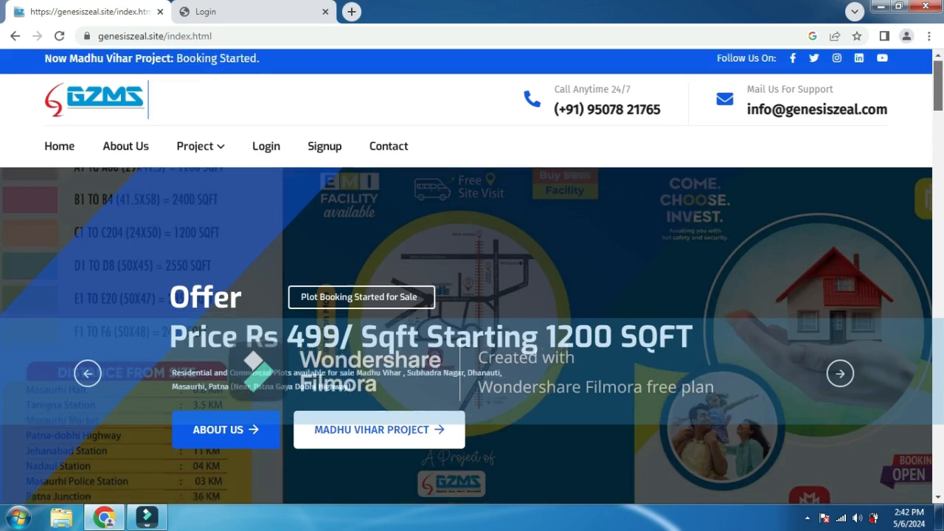
scroll(467, 279, "down", 2)
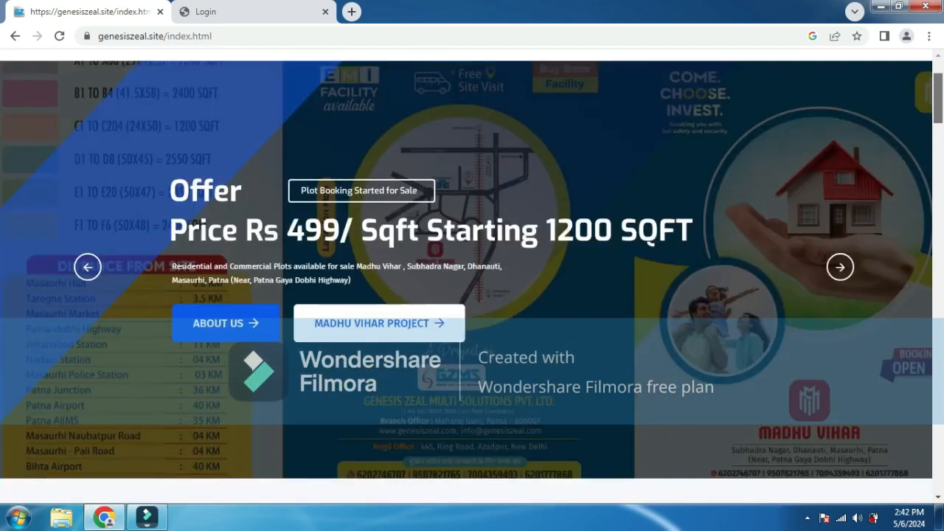
scroll(467, 279, "down", 5)
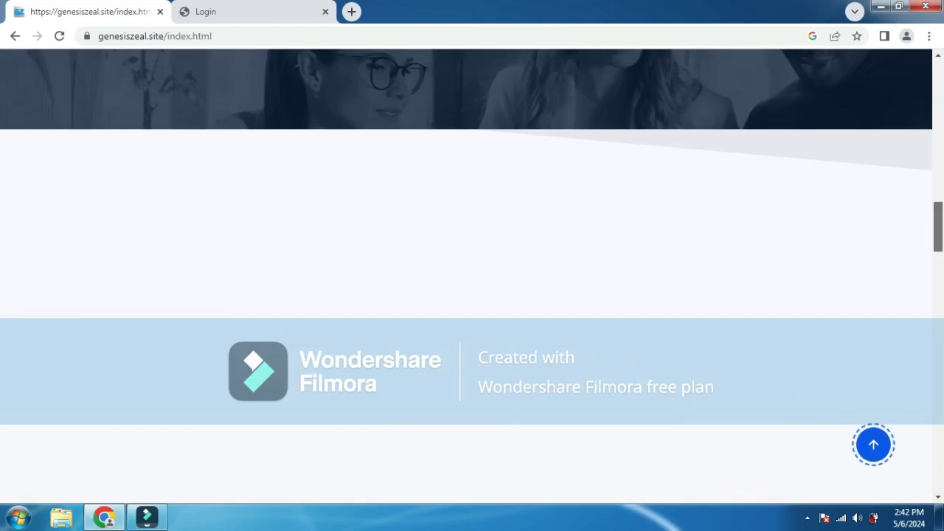
scroll(467, 279, "down", 1)
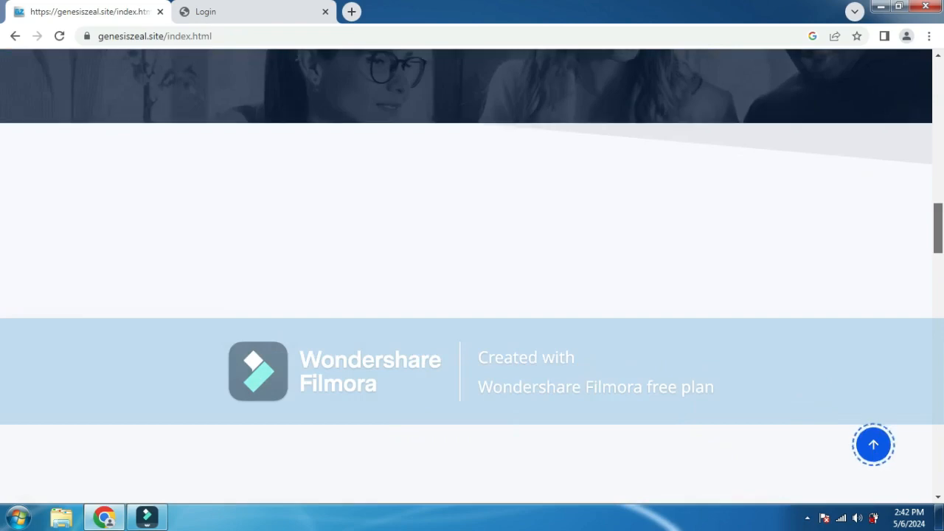
scroll(467, 279, "down", 5)
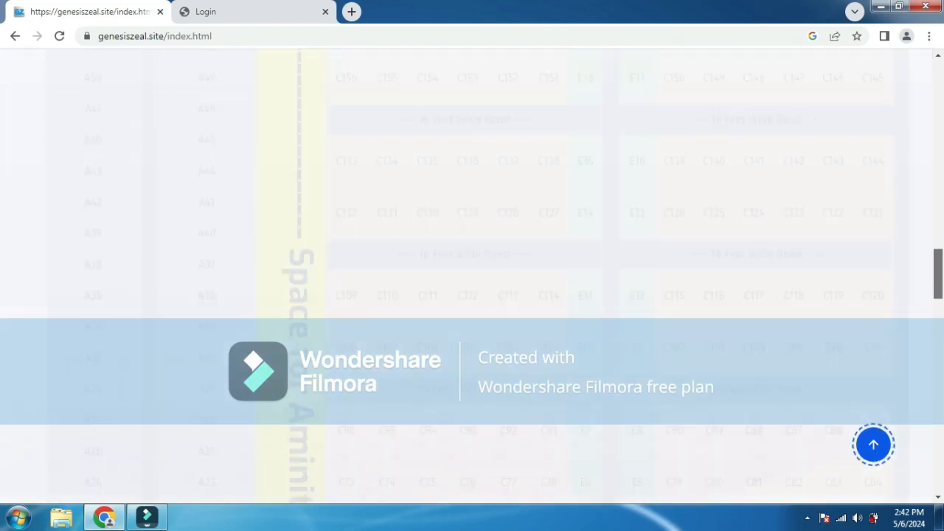
scroll(467, 279, "down", 10)
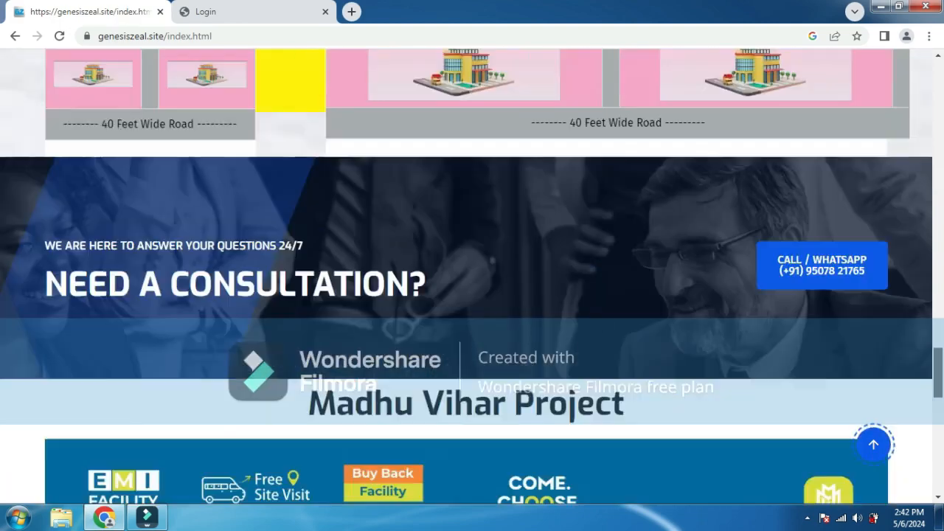
scroll(472, 278, "down", 10)
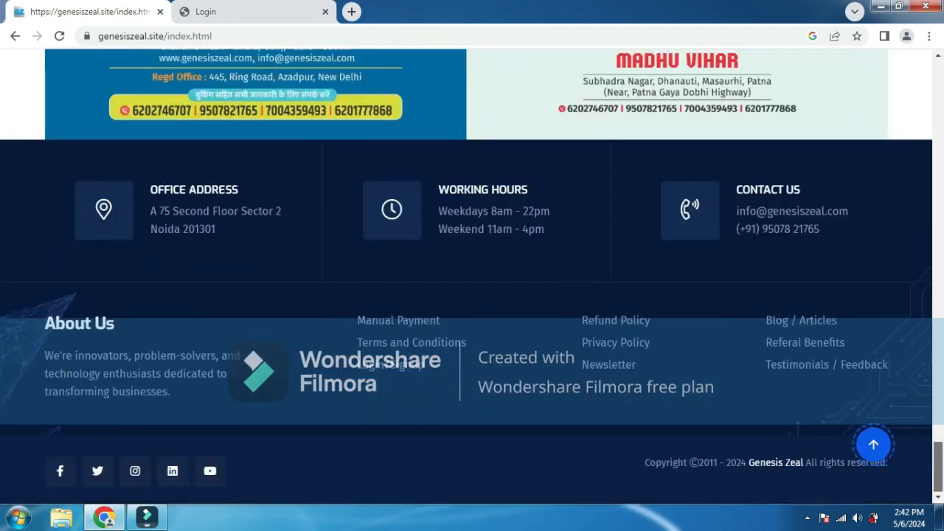
left_click(873, 444)
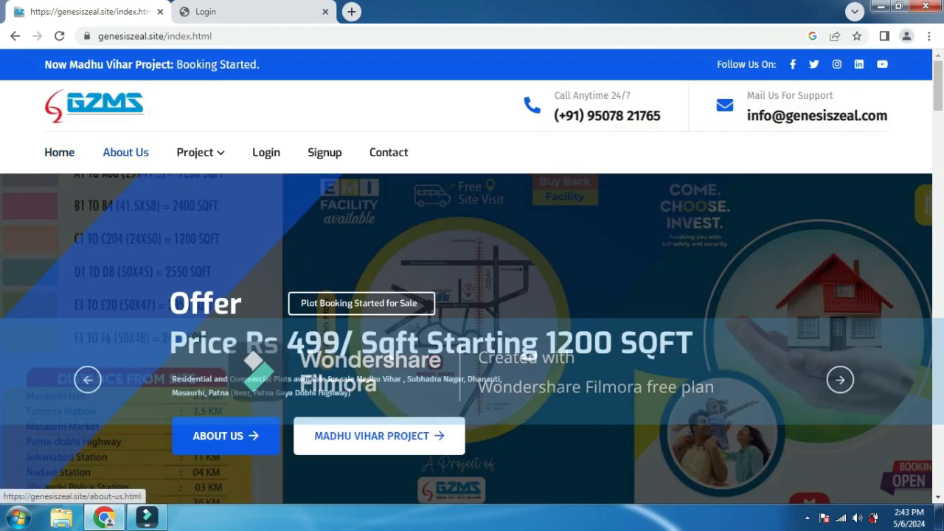
- Open About Us and scroll through the company description, then back up
left_click(126, 152)
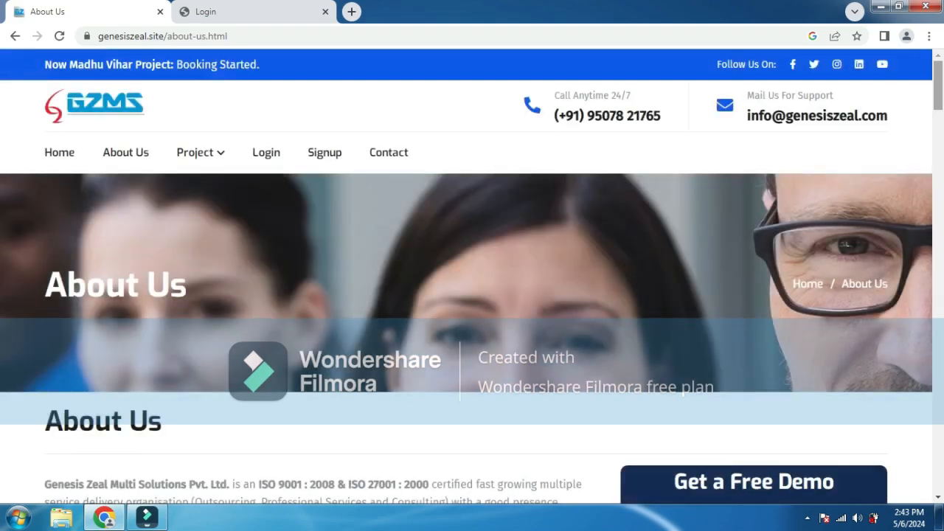
scroll(472, 277, "down", 6)
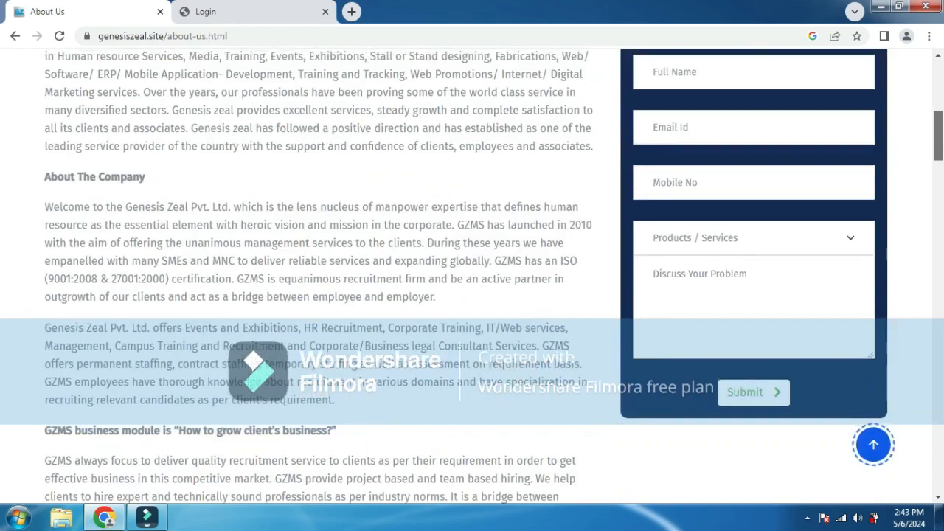
scroll(472, 276, "down", 8)
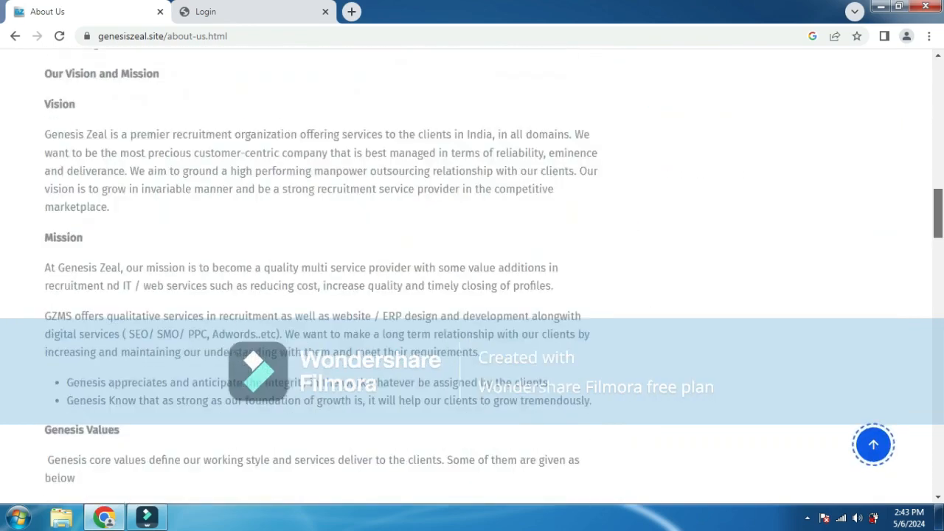
scroll(472, 276, "down", 5)
scroll(472, 277, "down", 10)
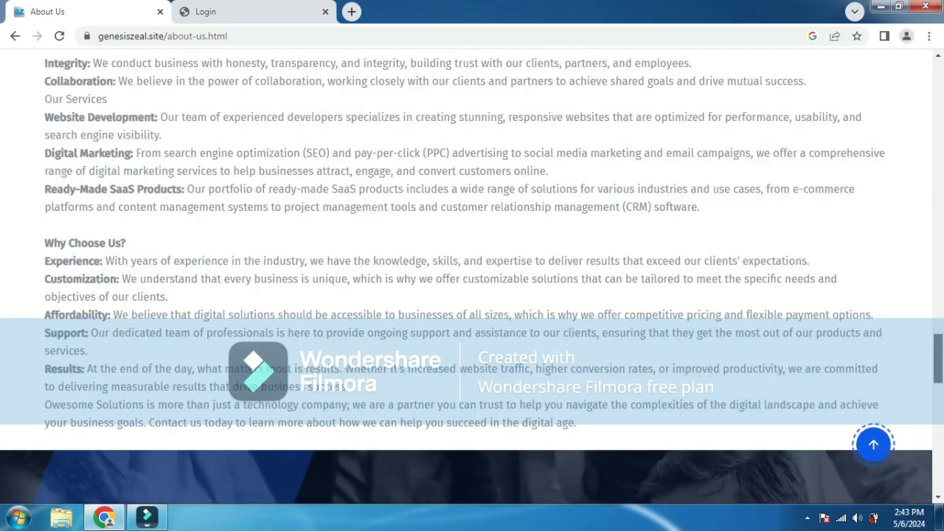
scroll(472, 276, "down", 4)
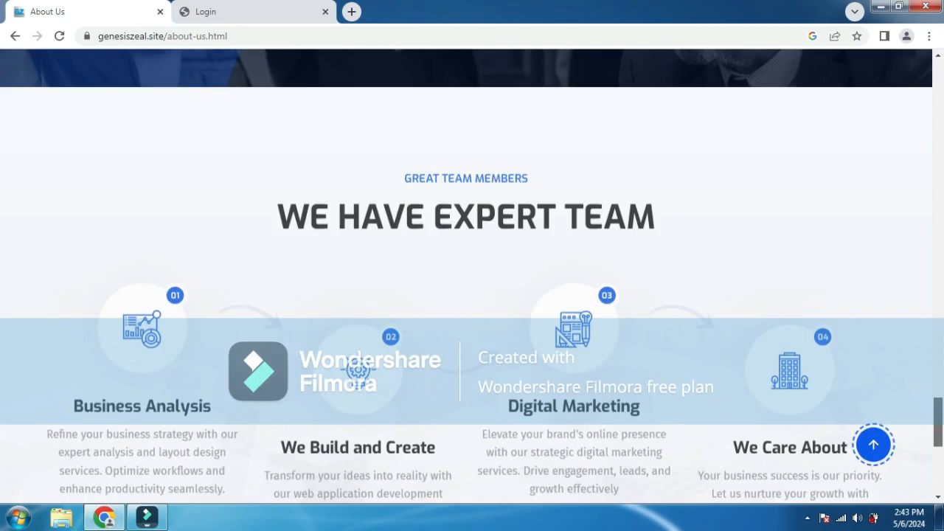
scroll(472, 276, "up", 4)
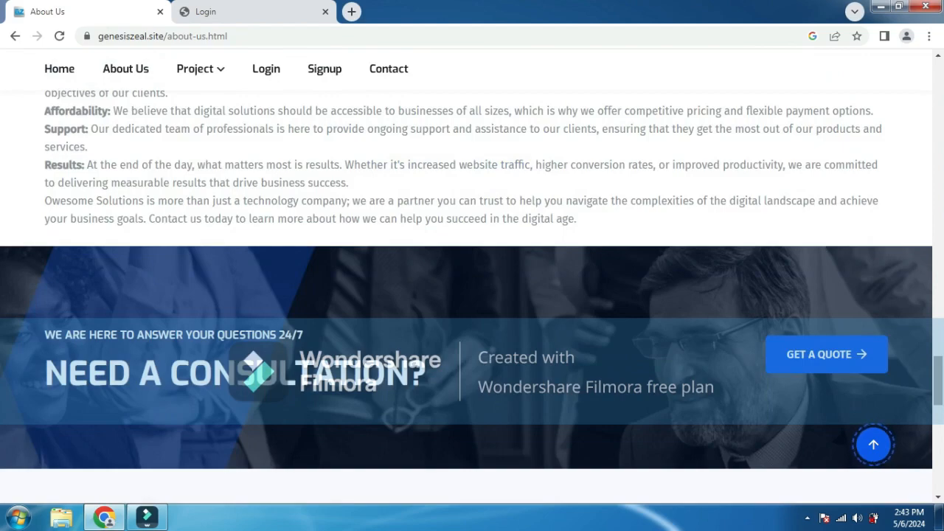
scroll(472, 277, "up", 8)
scroll(472, 277, "up", 5)
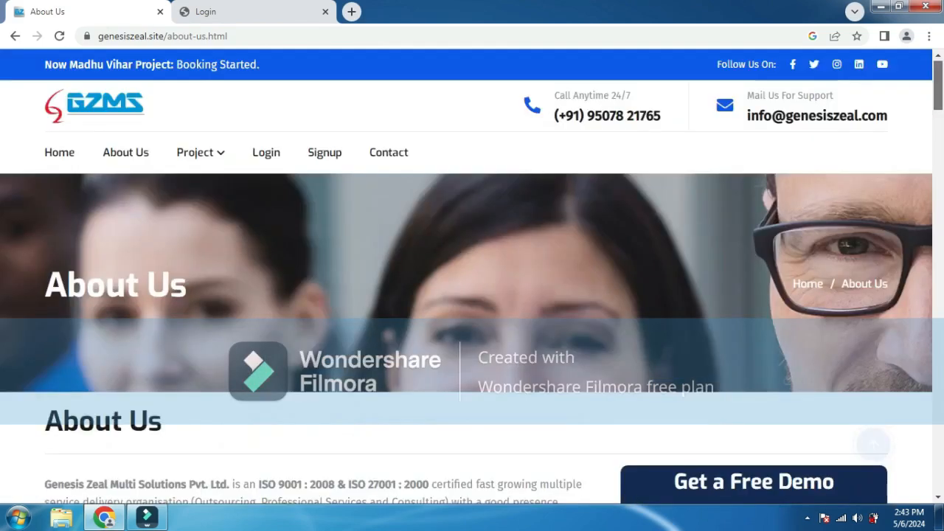
mouse_move(200, 153)
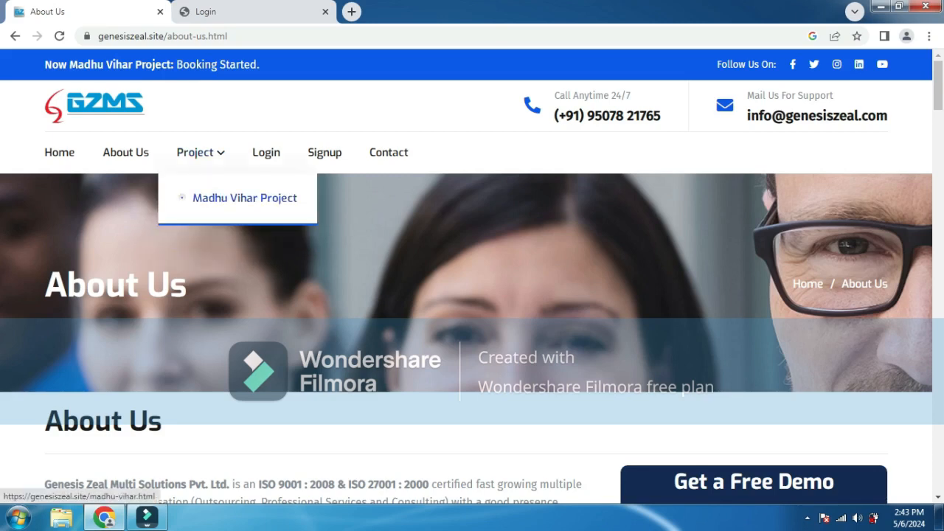
- Open the Madhu Vihar Project page and scroll through its A–F plot layout and footer
left_click(244, 197)
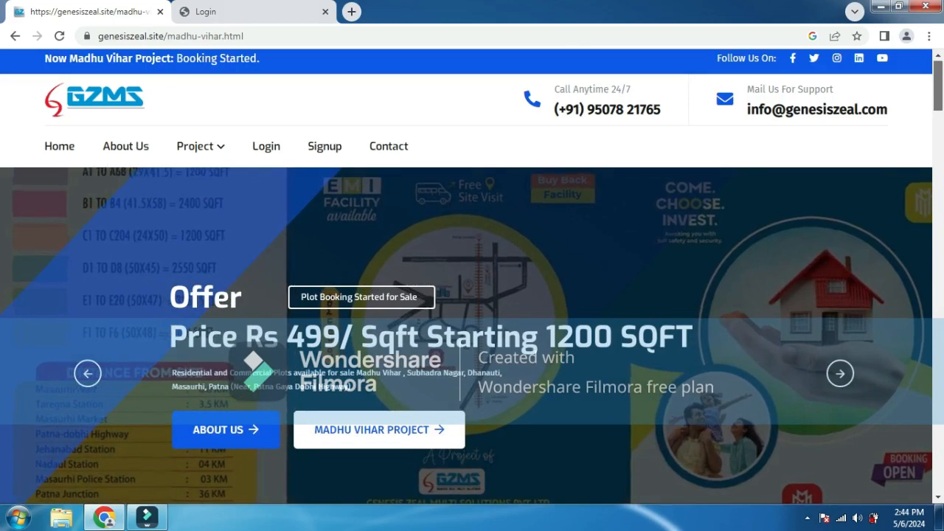
scroll(472, 272, "down", 6)
scroll(472, 273, "down", 1)
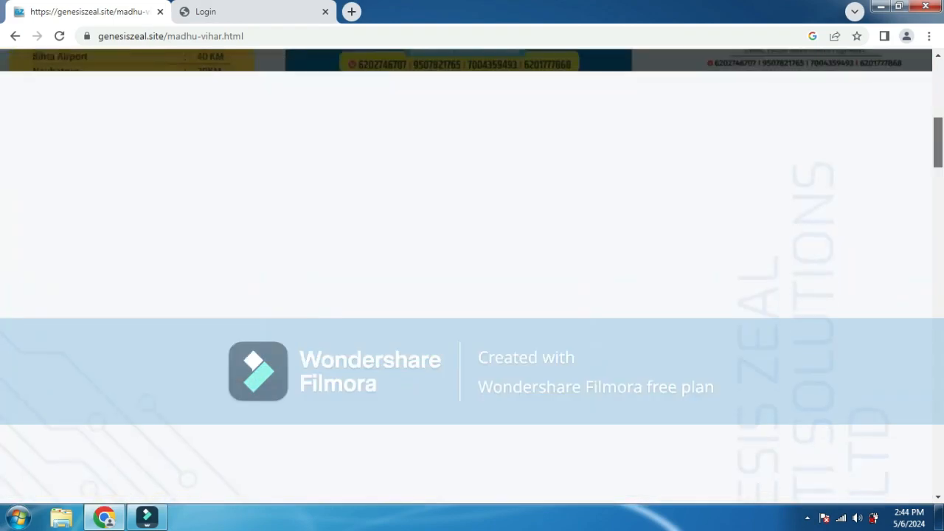
scroll(472, 273, "down", 2)
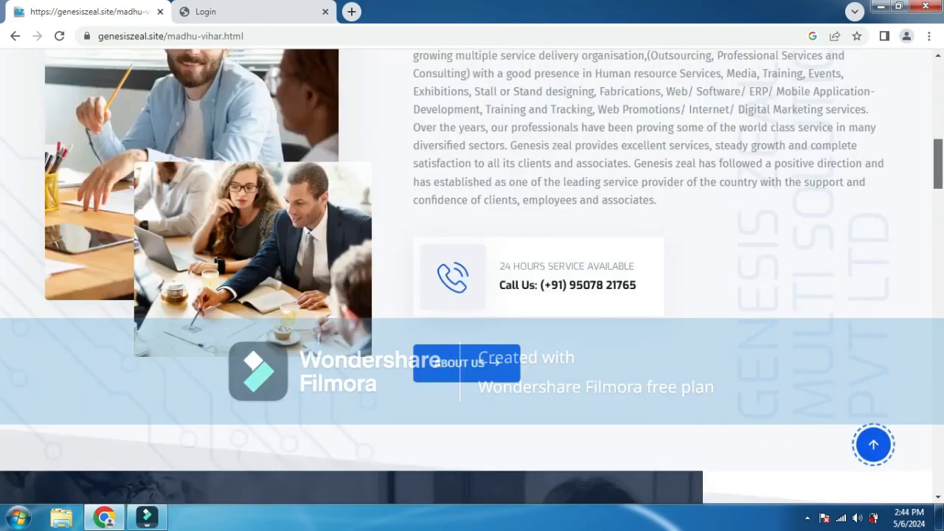
scroll(472, 272, "down", 4)
scroll(472, 273, "down", 1)
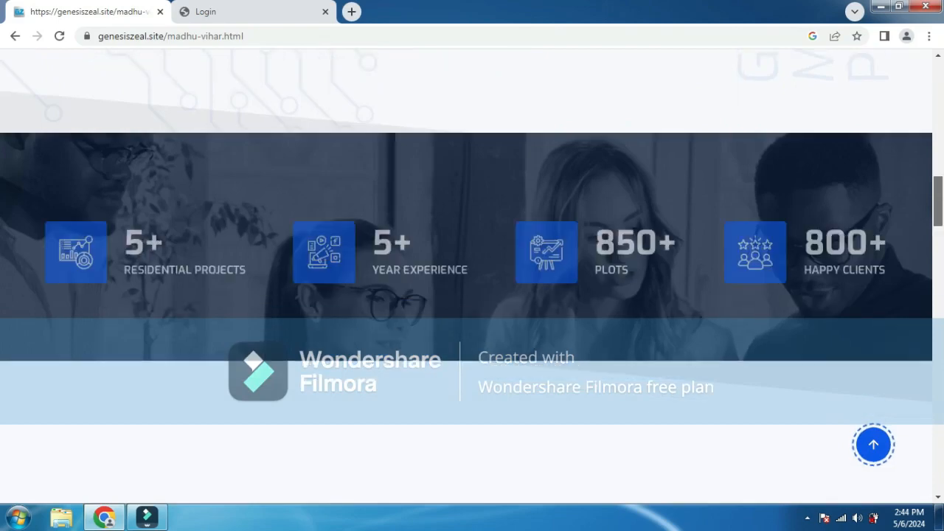
scroll(472, 273, "down", 3)
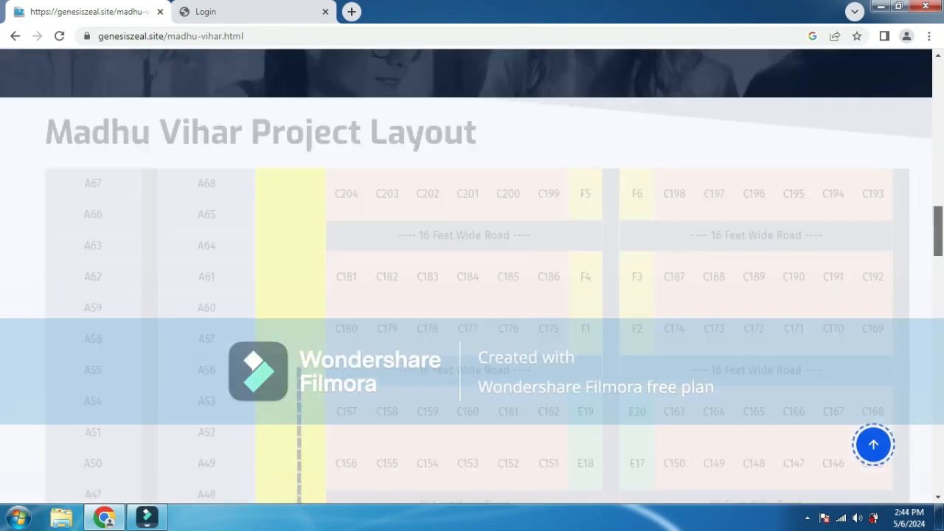
scroll(472, 273, "down", 1)
scroll(472, 273, "down", 1)
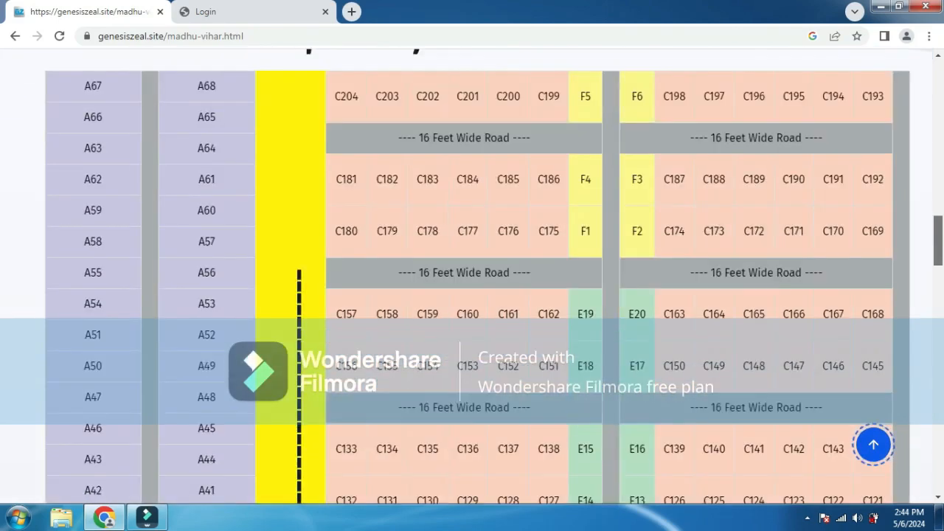
scroll(472, 273, "down", 10)
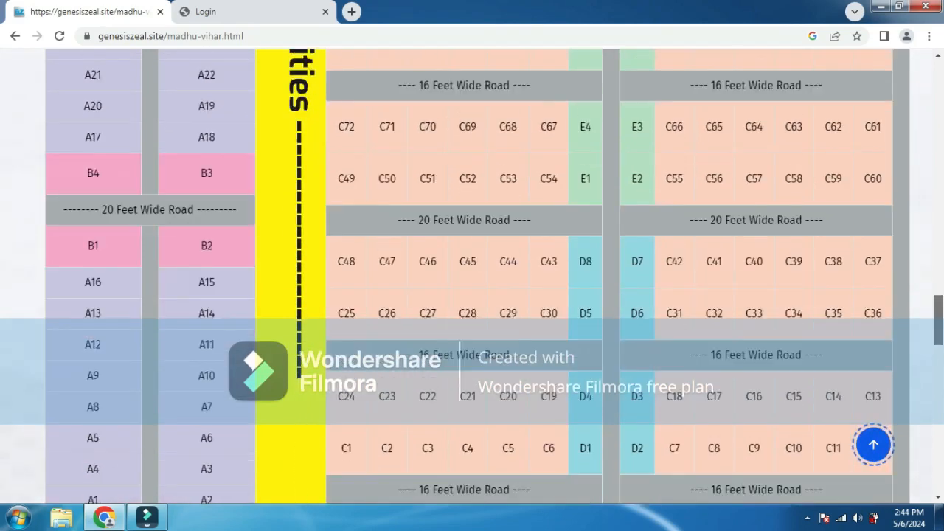
scroll(472, 273, "down", 5)
scroll(472, 272, "up", 1)
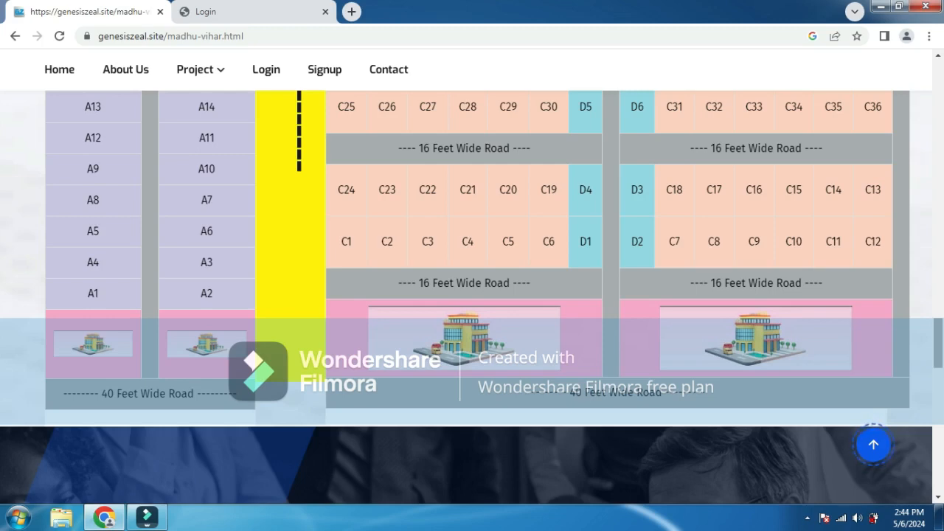
scroll(472, 295, "down", 5)
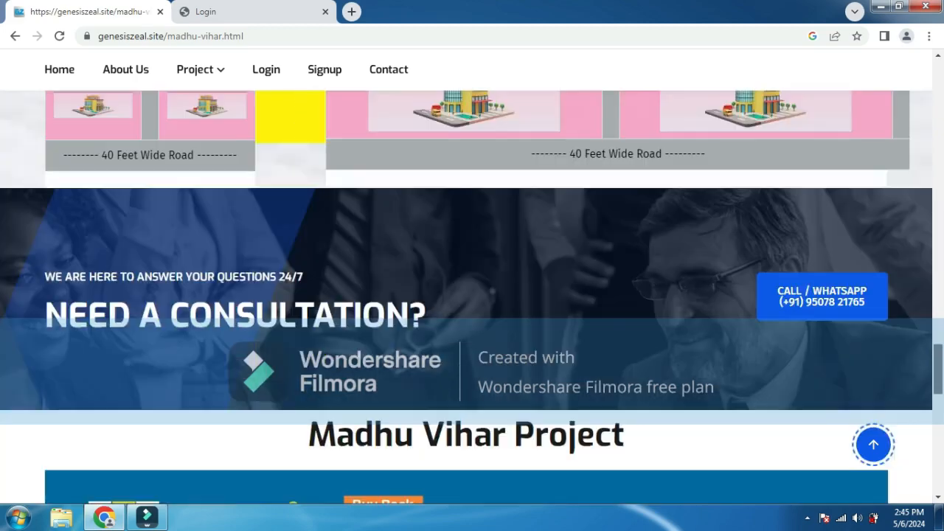
scroll(473, 295, "down", 8)
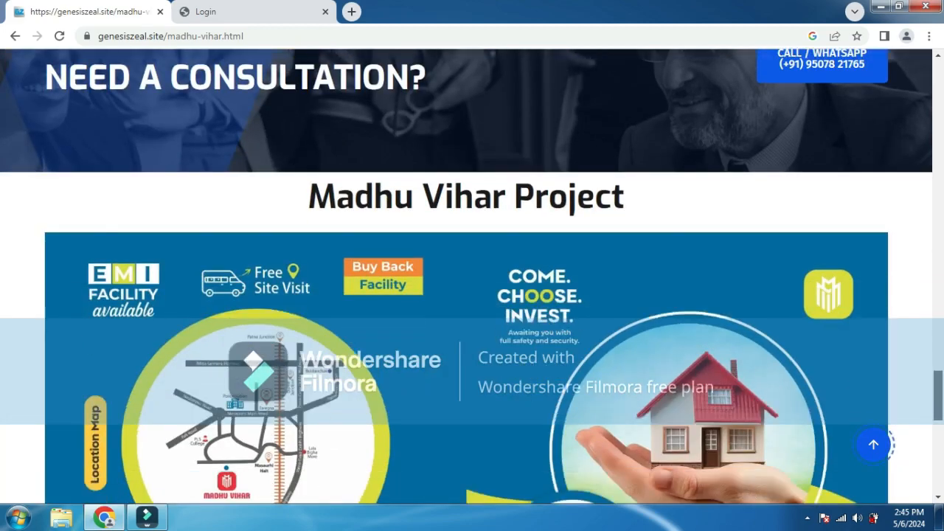
scroll(472, 295, "down", 3)
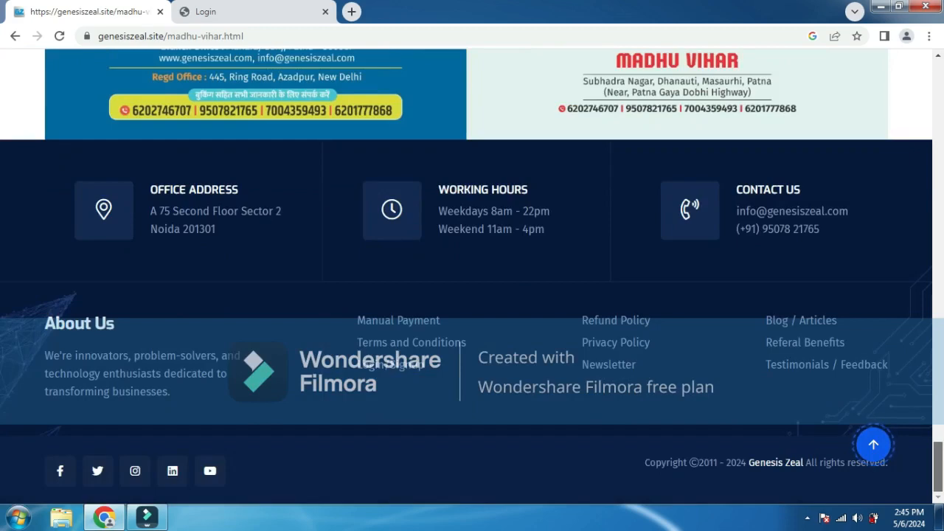
scroll(472, 295, "up", 20)
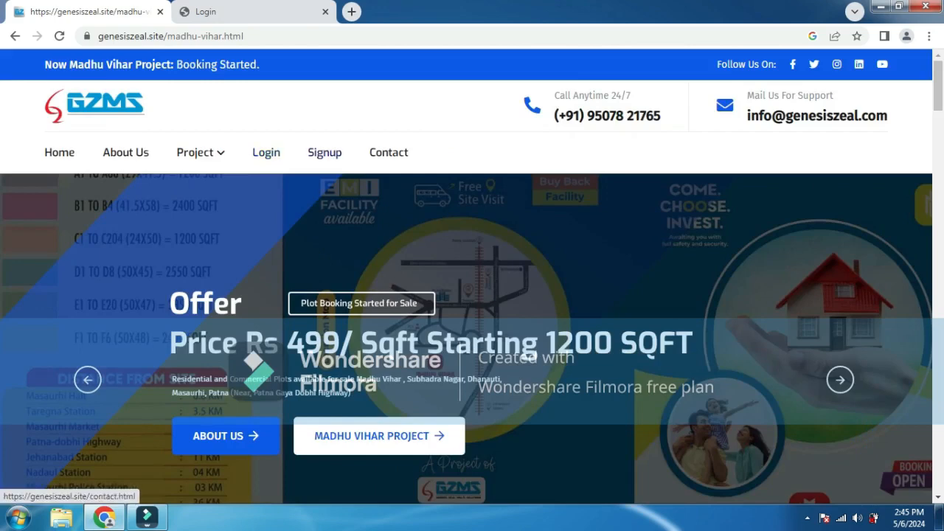
left_click(388, 152)
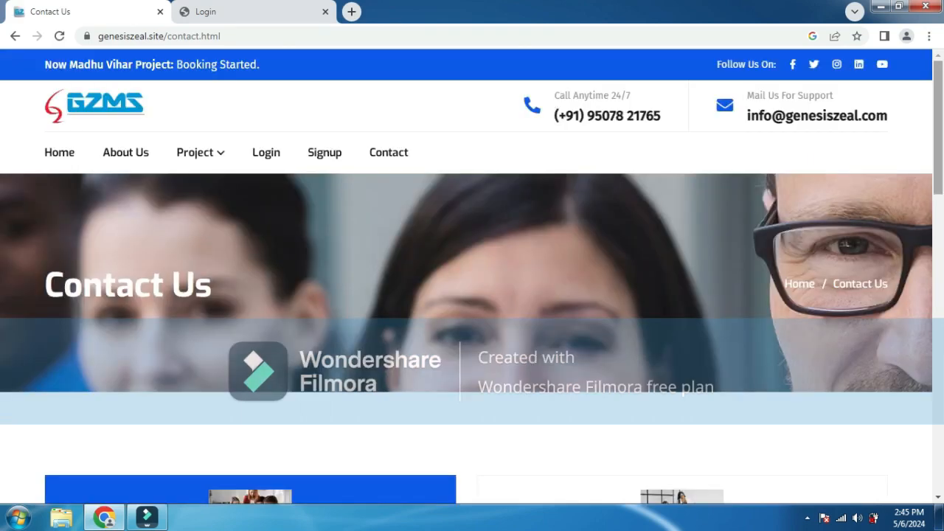
scroll(472, 281, "down", 4)
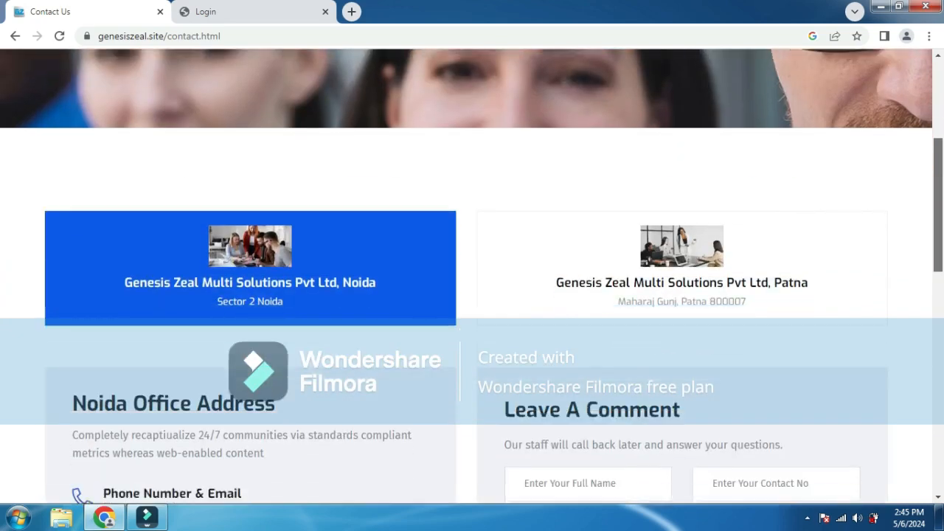
scroll(472, 276, "down", 2)
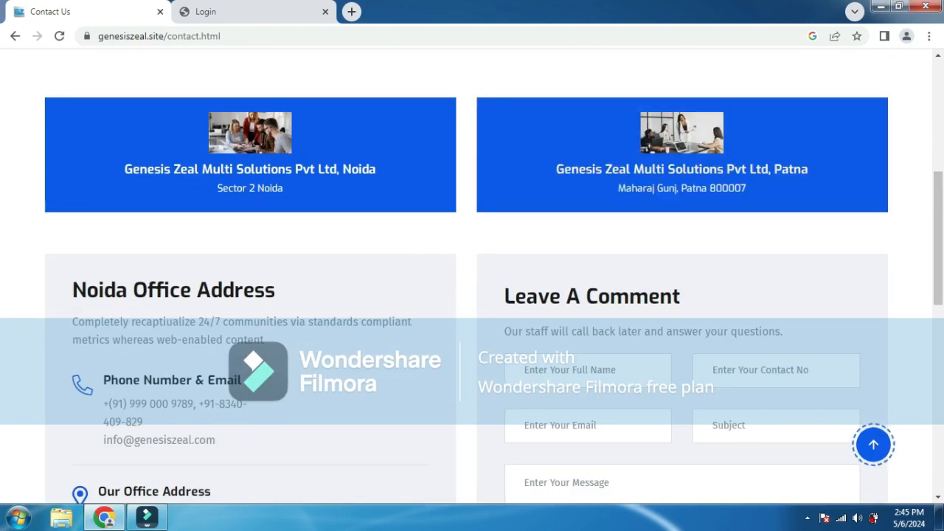
left_click(681, 169)
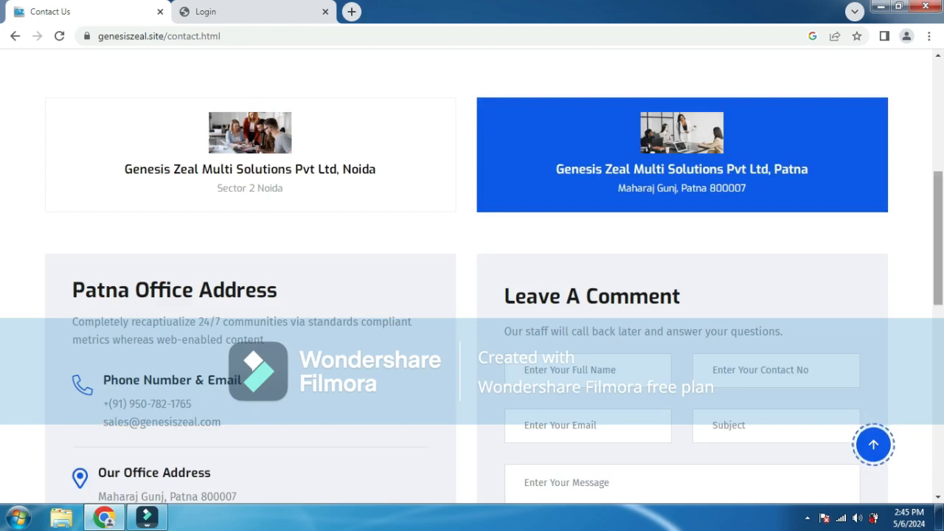
scroll(495, 291, "down", 1)
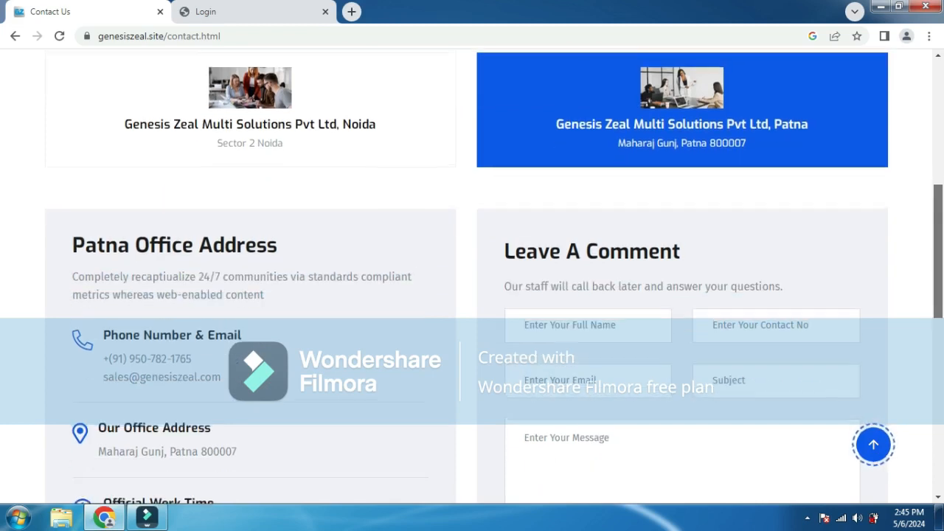
scroll(494, 291, "up", 1)
left_click_drag(938, 240, 938, 243)
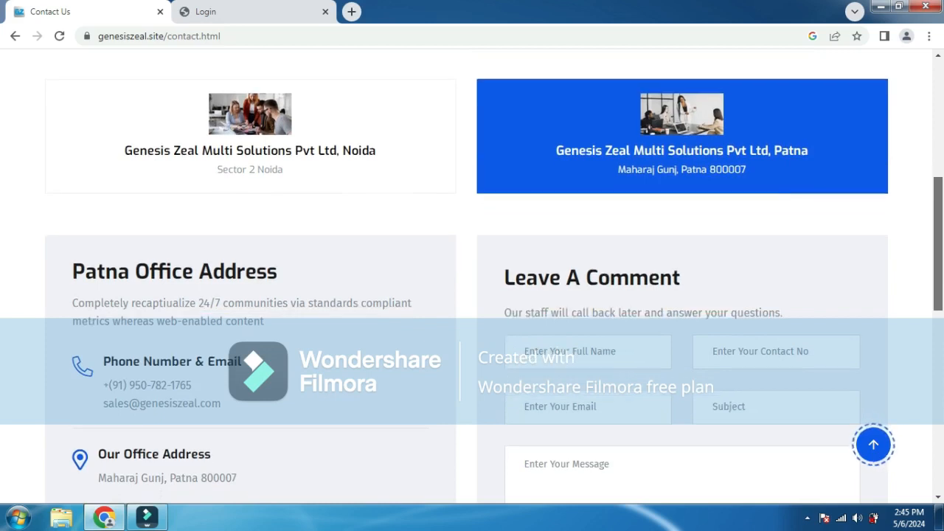
left_click_drag(938, 243, 938, 242)
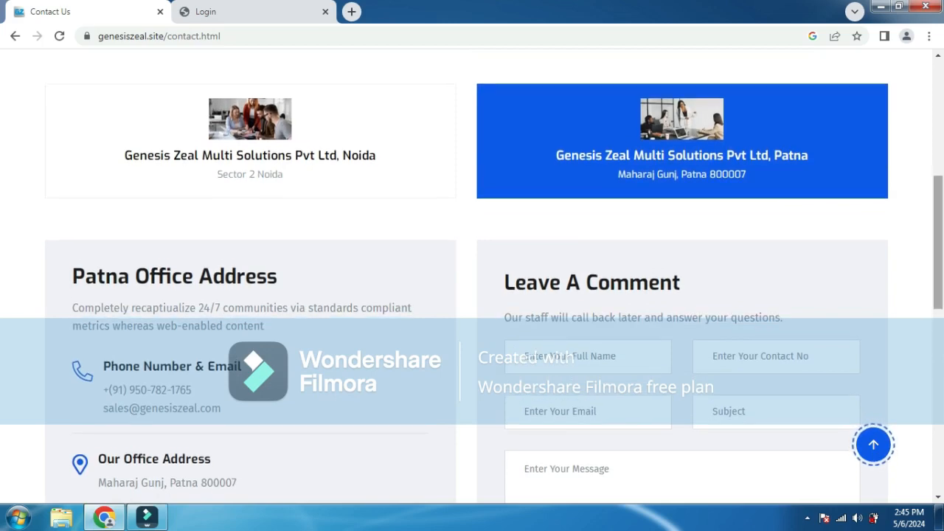
left_click_drag(938, 242, 938, 419)
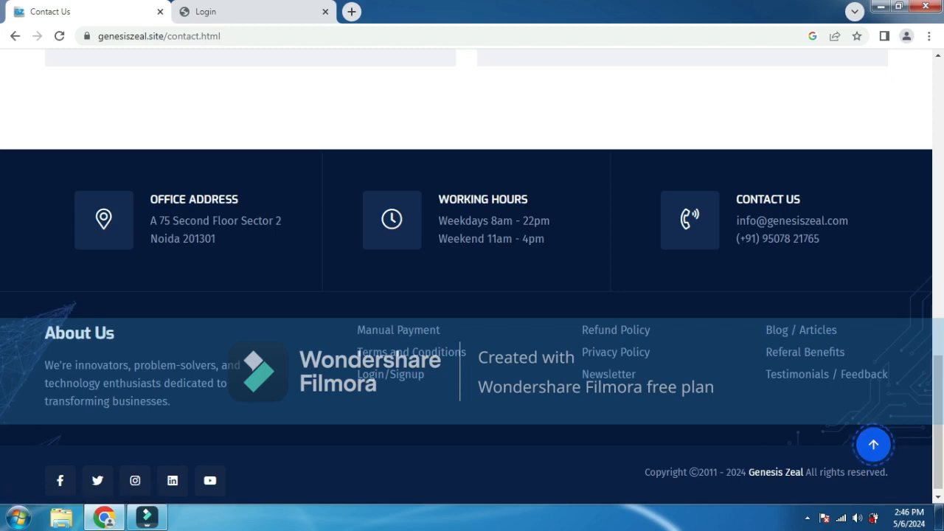
left_click_drag(939, 420, 939, 128)
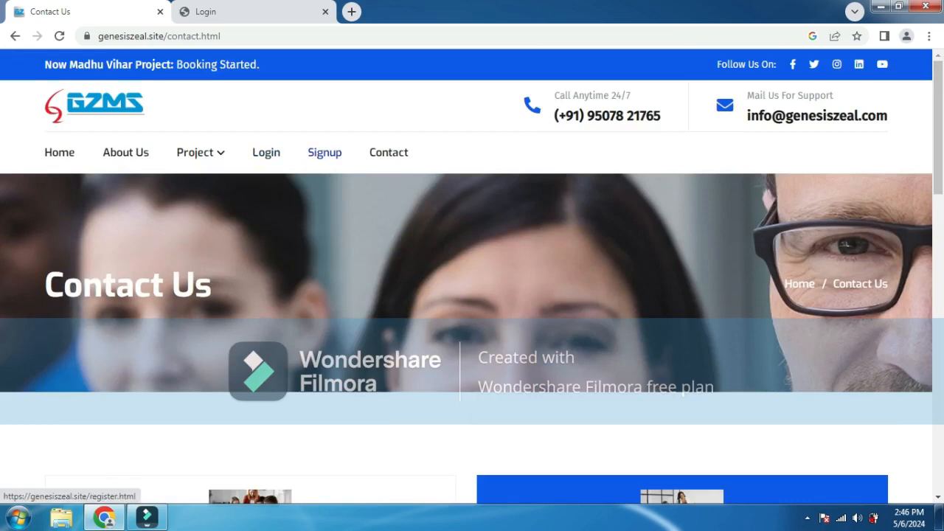
- Open the Signup form and enter the member username and email address
left_click(325, 152)
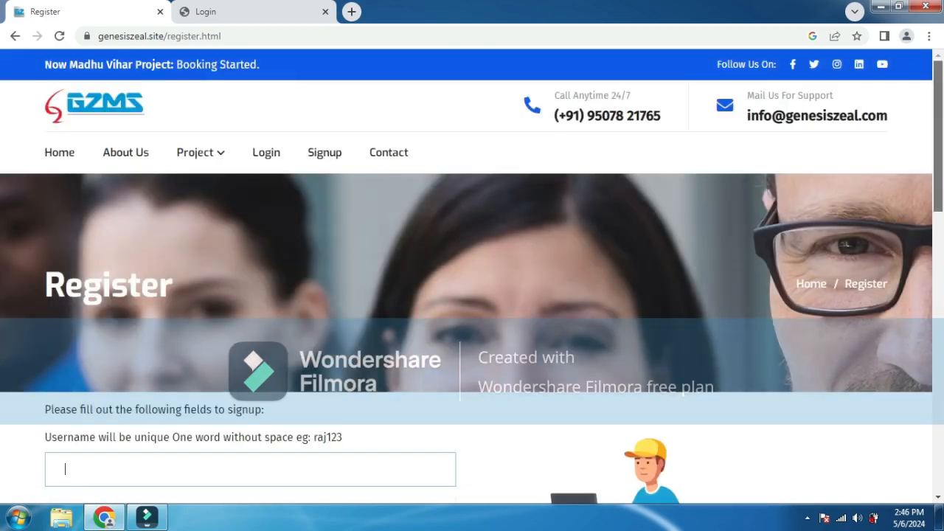
scroll(472, 278, "down", 4)
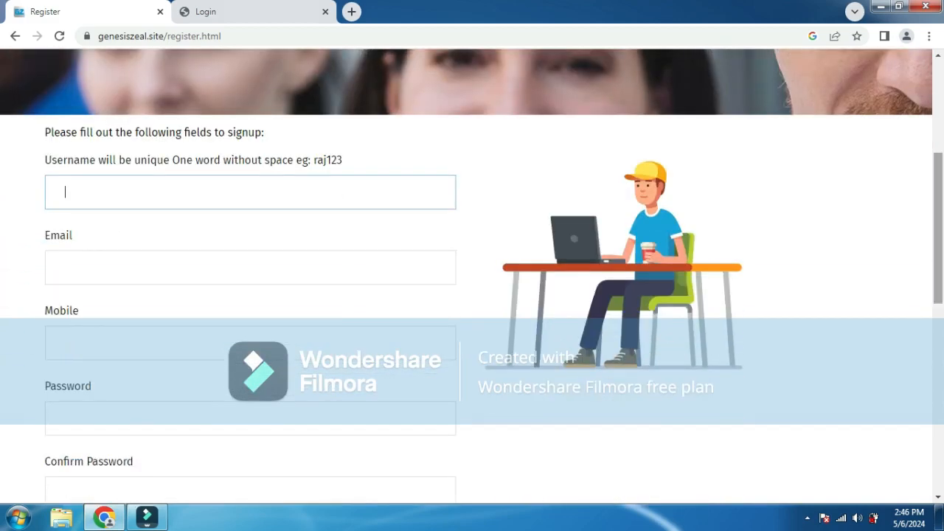
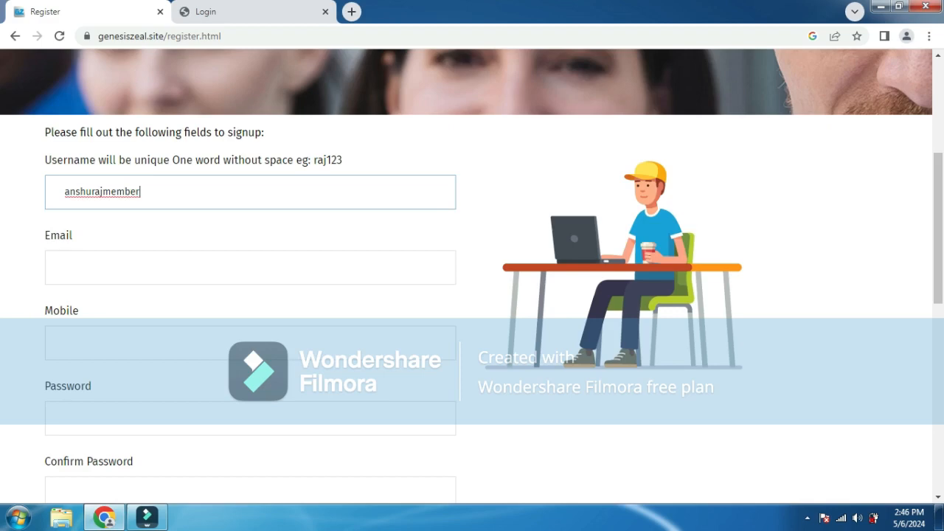
key("Tab")
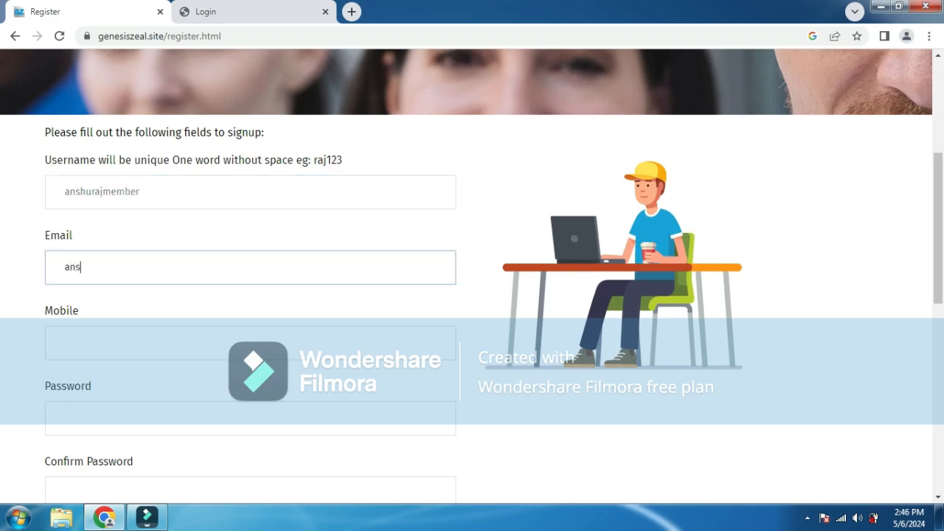
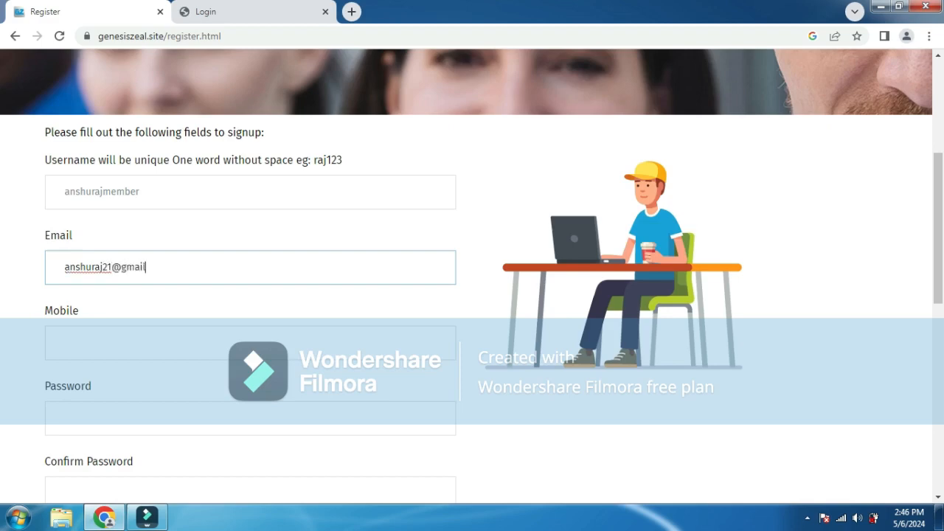
- Focus the Mobile field, view the Login tab, and open a new blank tab
left_click(65, 343)
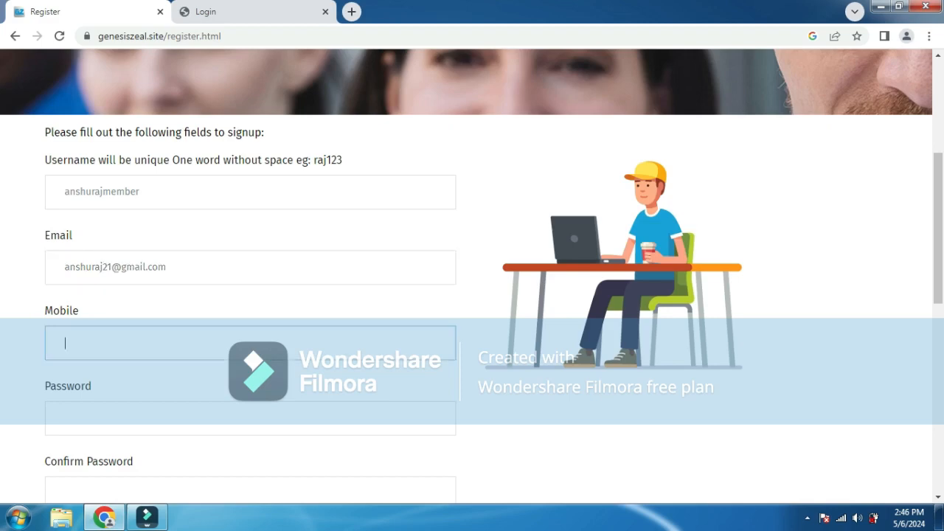
left_click(236, 11)
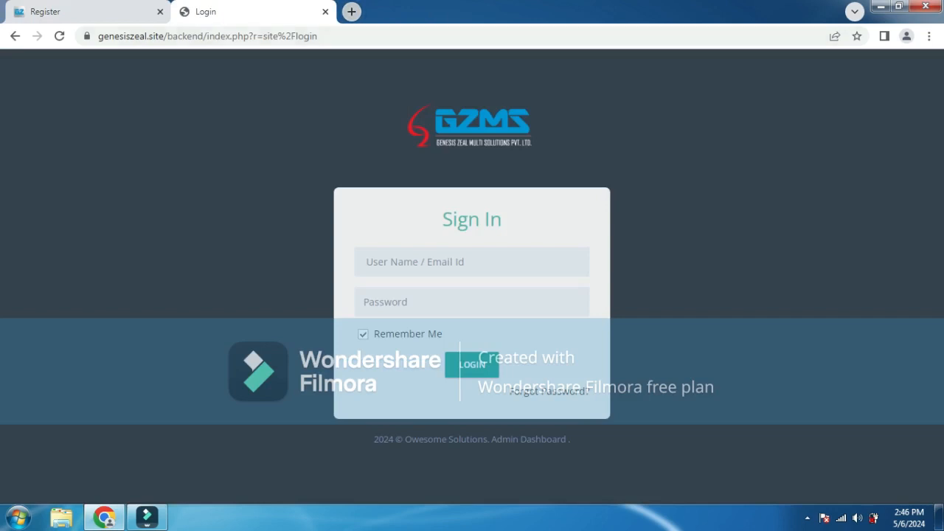
left_click(351, 12)
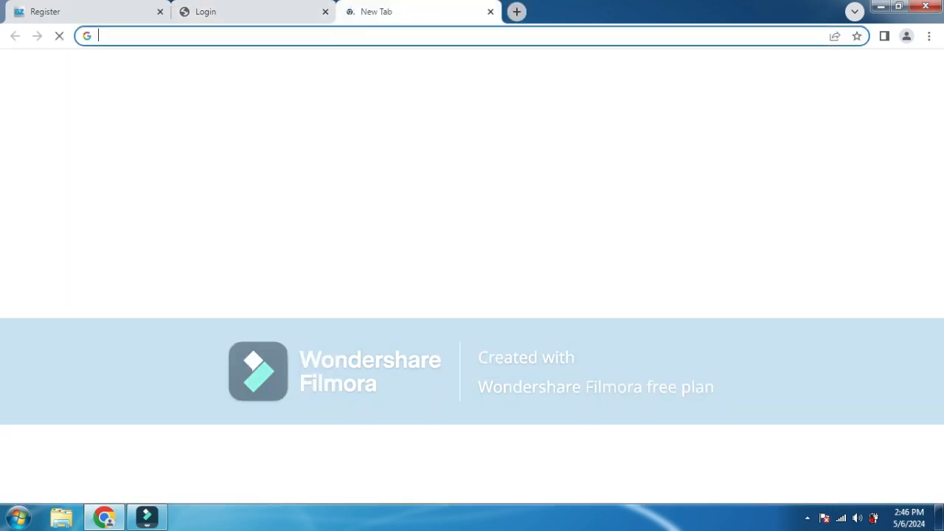
- Load genesiszeal.site in the new tab to show the Madhu Vihar offer banner
type("genesiszeal.site")
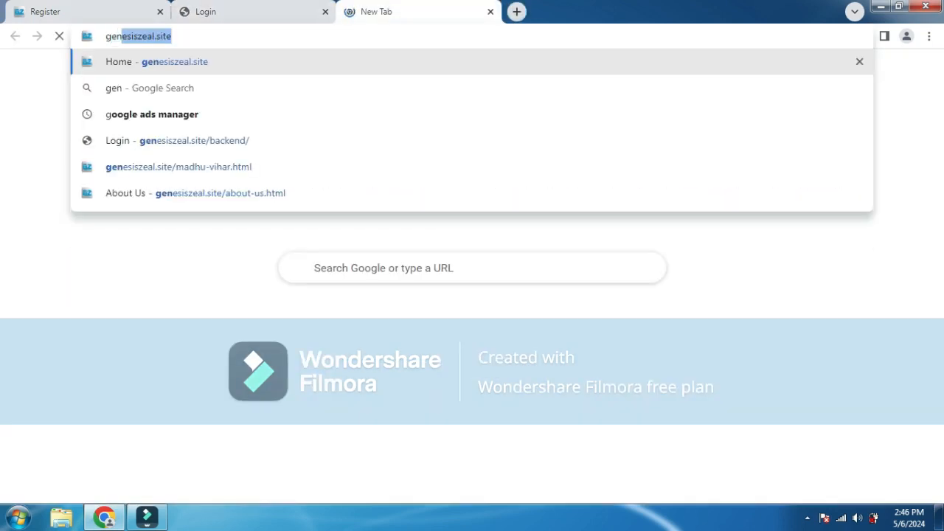
key("Return")
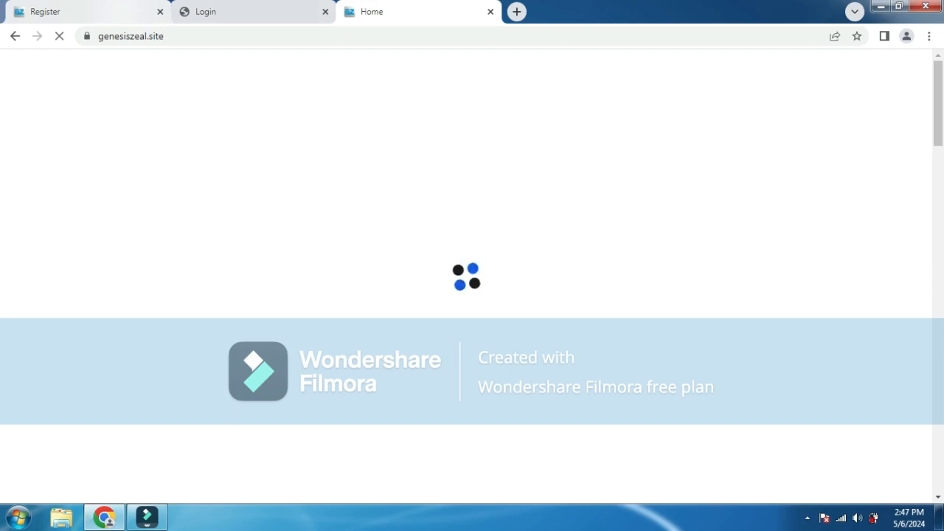
mouse_move(88, 11)
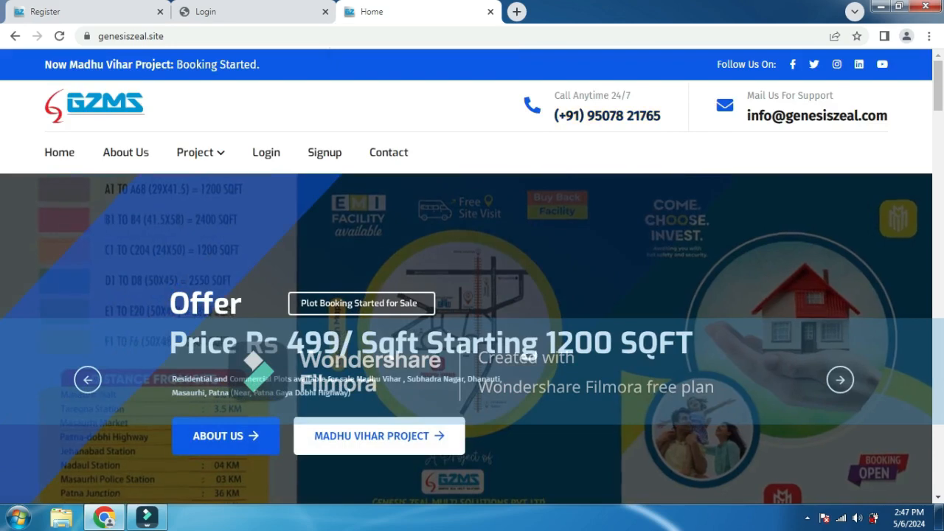
- Select the company phone number on the home page and try pasting it into Mobile
left_click_drag(660, 115, 616, 115)
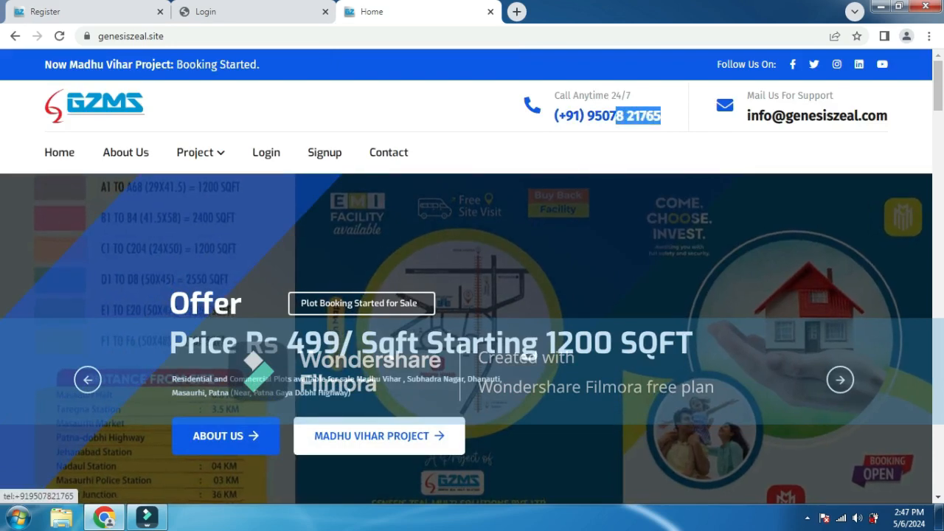
left_click_drag(615, 115, 585, 115)
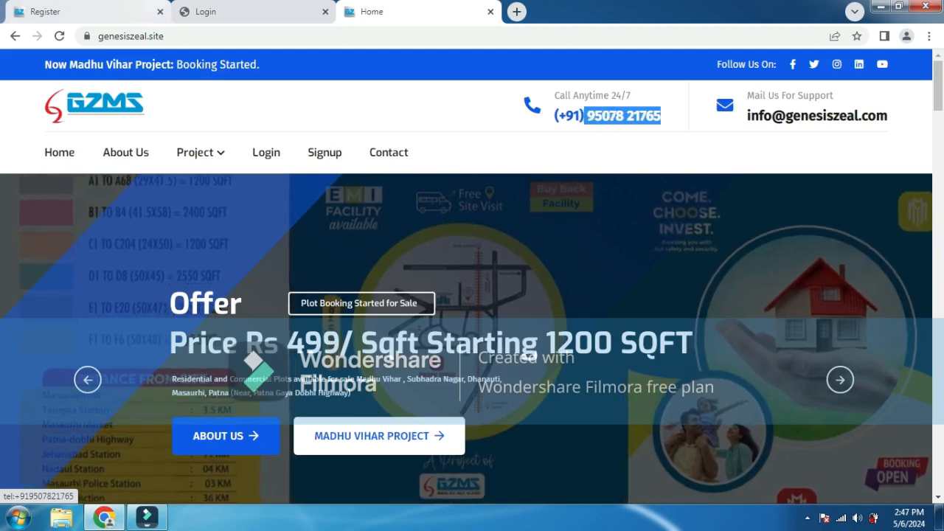
left_click(44, 11)
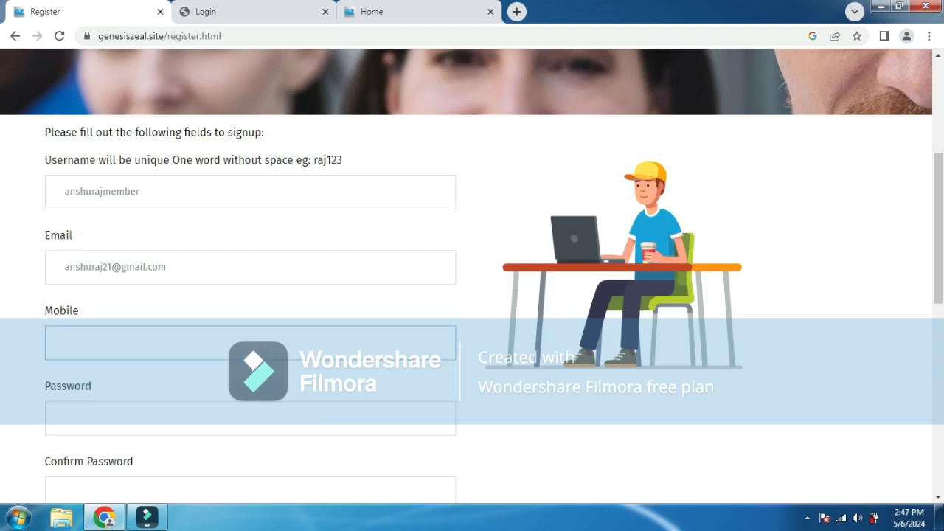
right_click(143, 346)
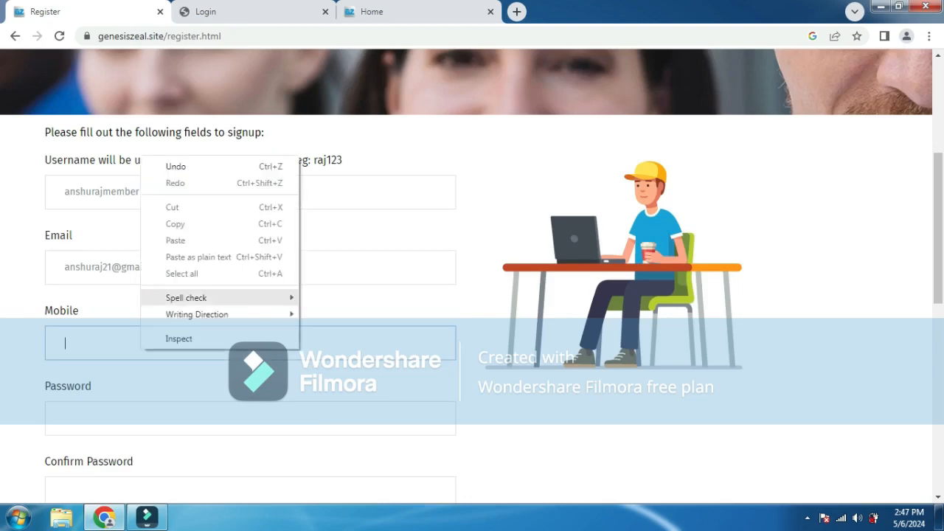
mouse_move(192, 298)
key("Escape")
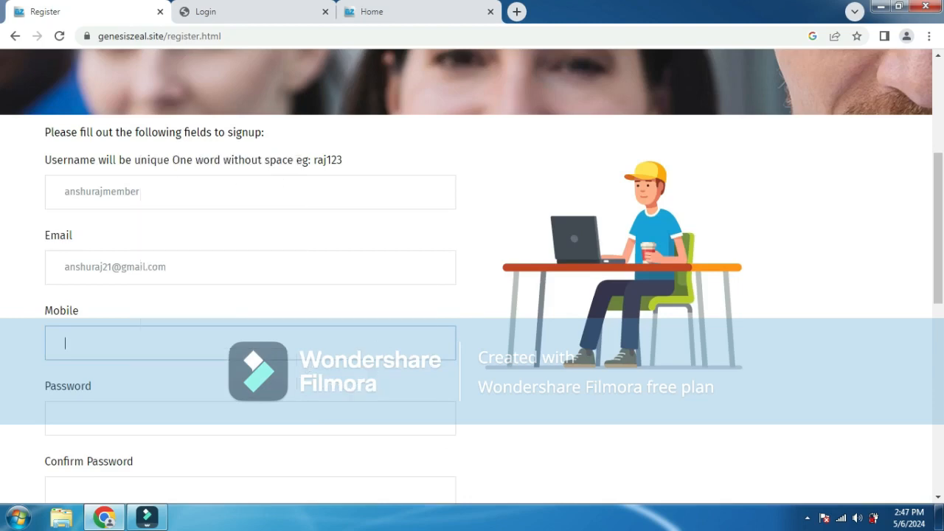
- Type the company phone number into the Mobile field, checking it against the home page
left_click(383, 12)
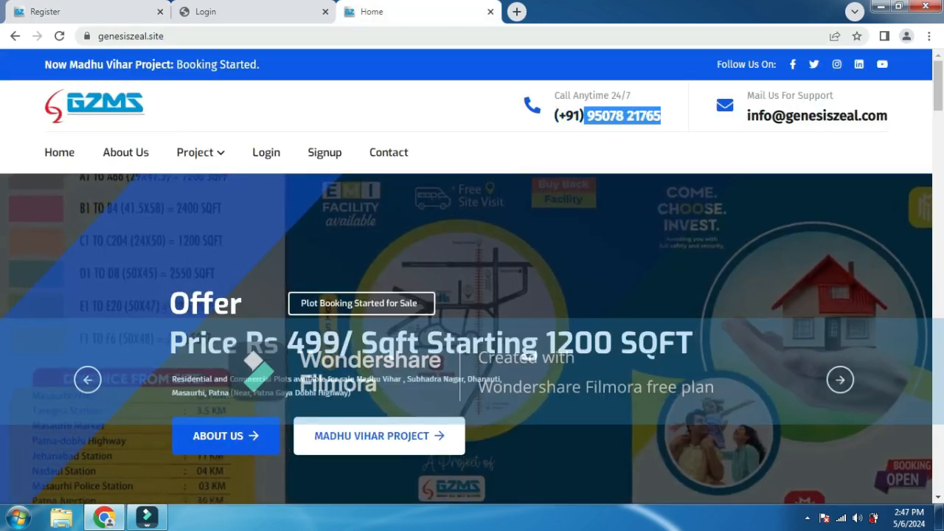
left_click(74, 12)
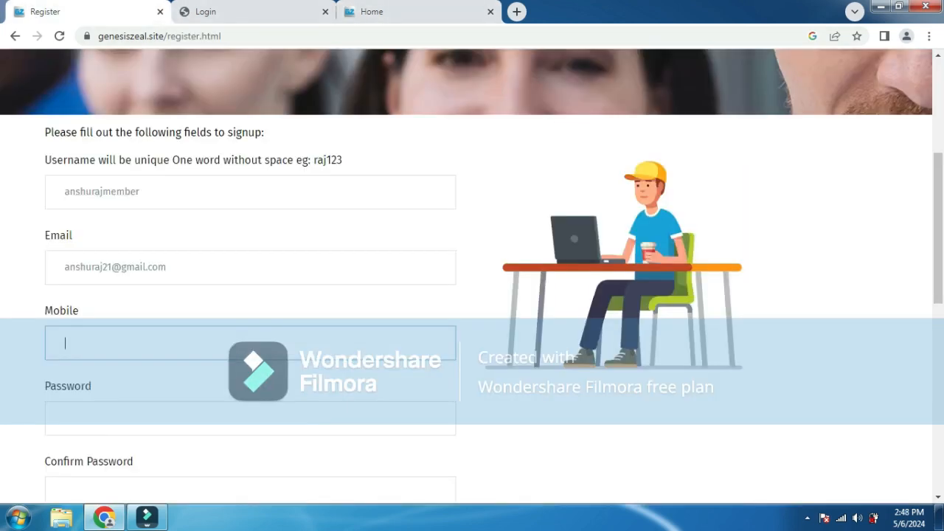
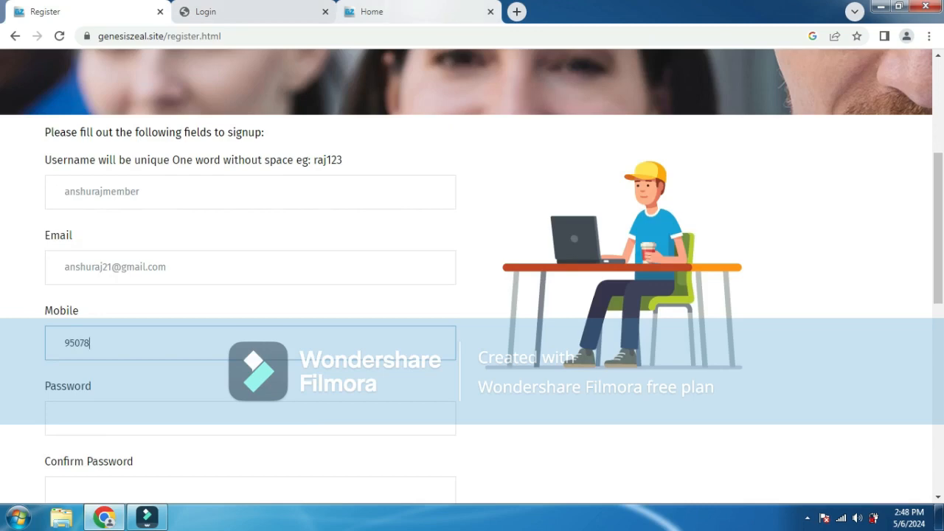
left_click(377, 11)
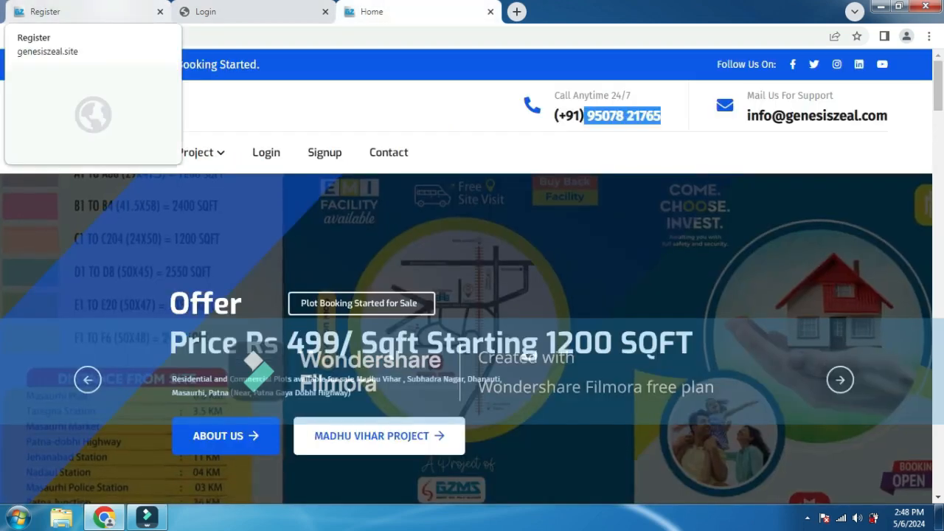
left_click(88, 12)
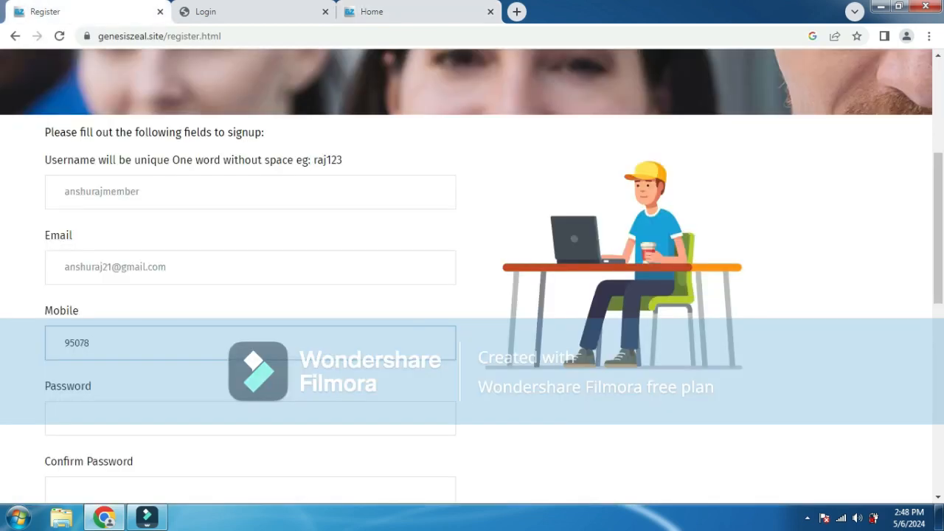
key("ctrl+a")
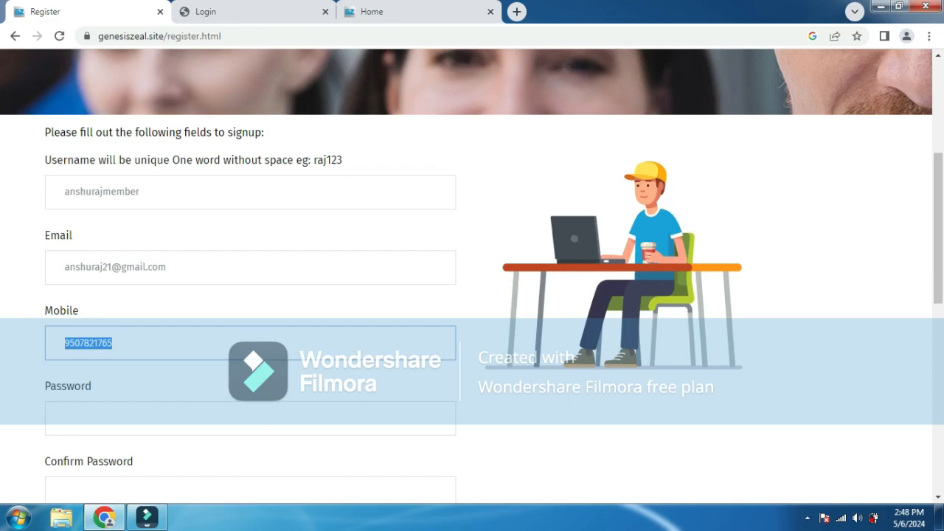
- Paste the account password into Password and Confirm Password, then submit the signup
key("Tab")
key("ctrl+v")
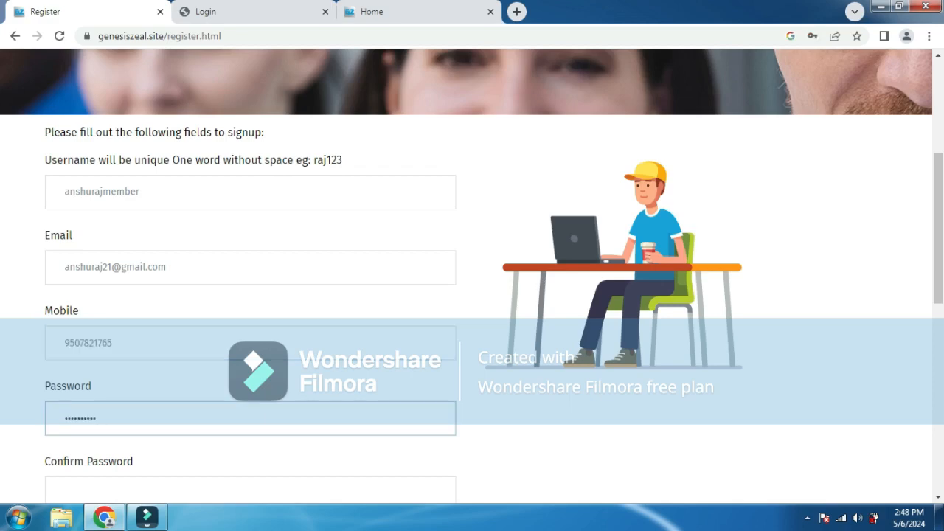
key("Tab")
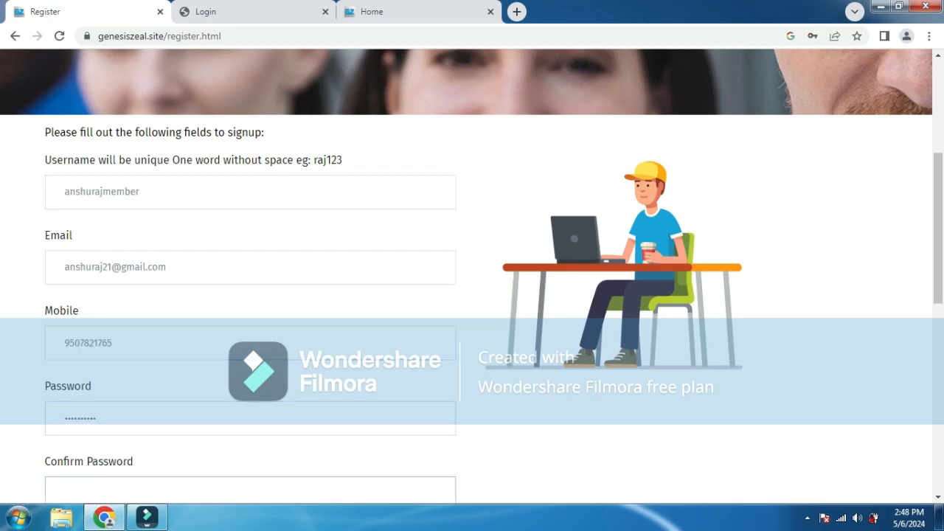
key("ctrl+v")
scroll(873, 236, "down", 4)
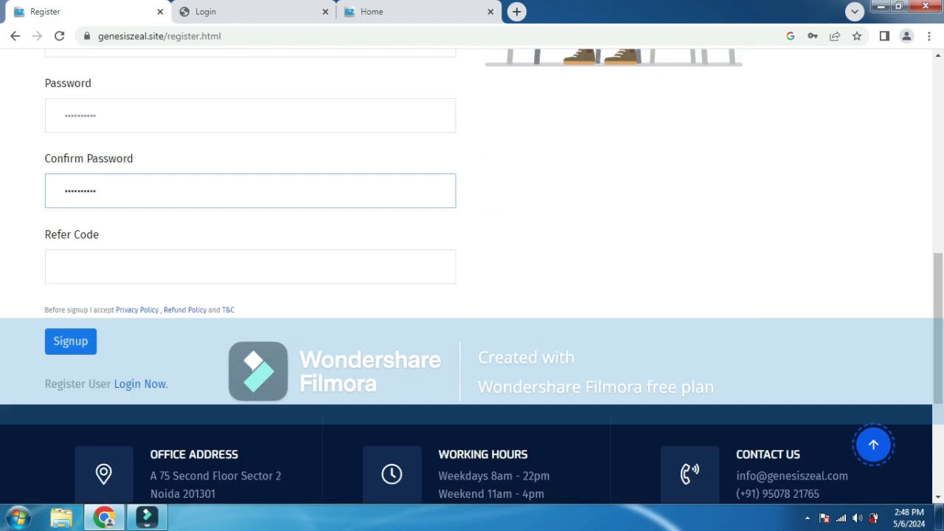
key("Return")
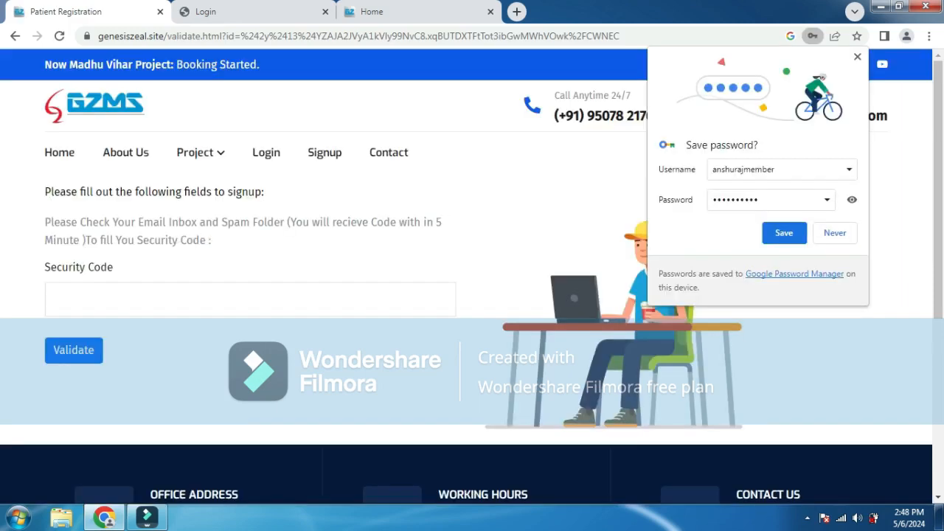
- Dismiss the save-password and colour-scheme prompts, go to Login, then switch to the homepage tab
key("Escape")
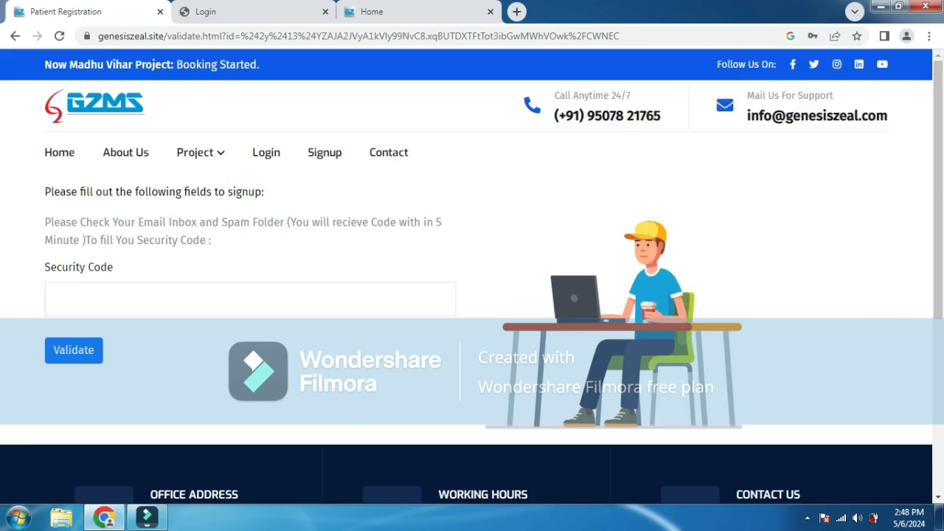
left_click(250, 299)
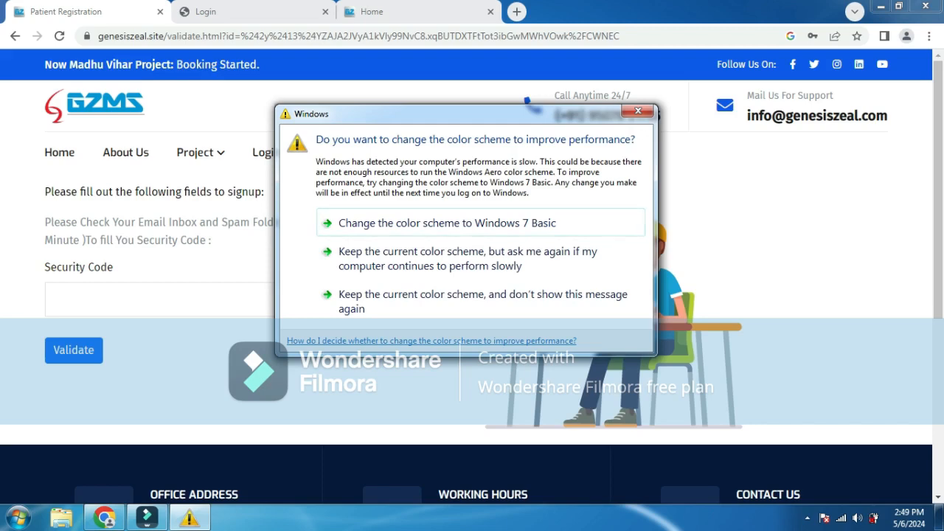
left_click(638, 110)
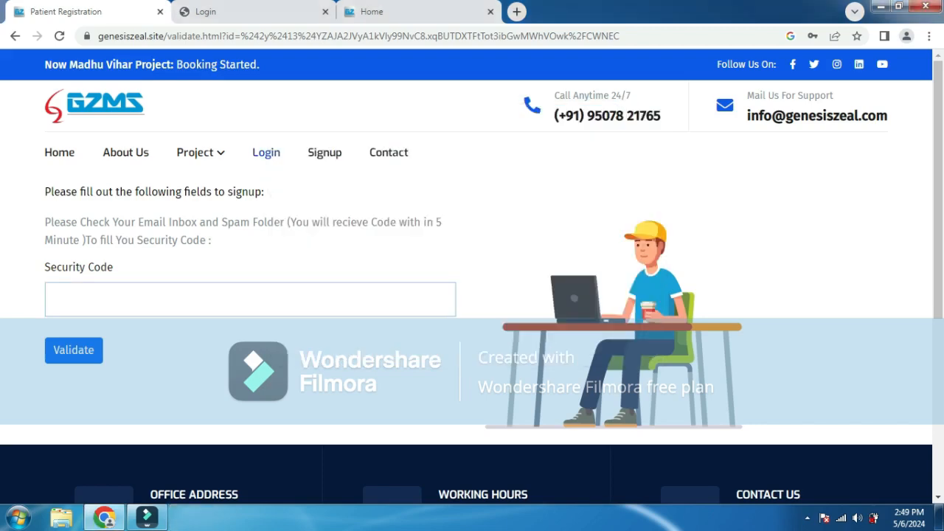
left_click(266, 152)
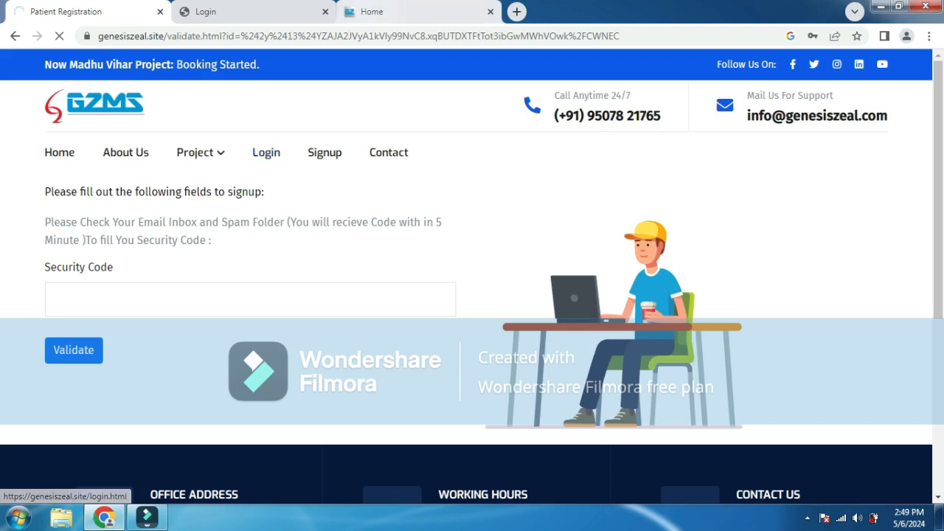
key("ctrl+3")
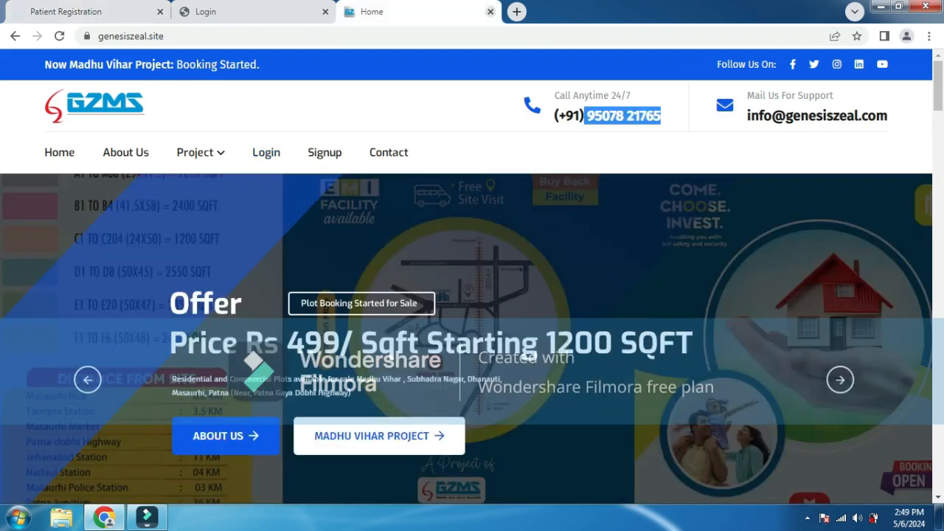
- Close the homepage tab and return to the Login page with autofilled credentials
left_click(490, 12)
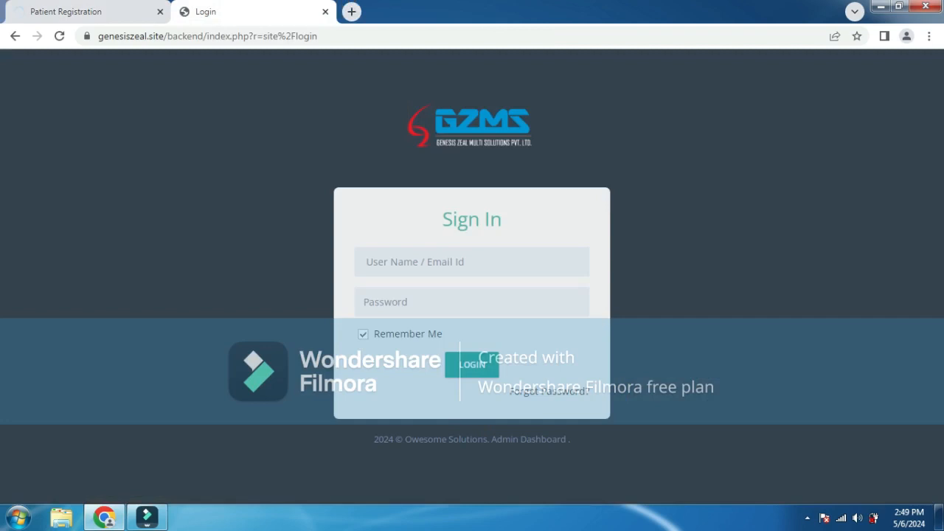
key("ctrl+Tab")
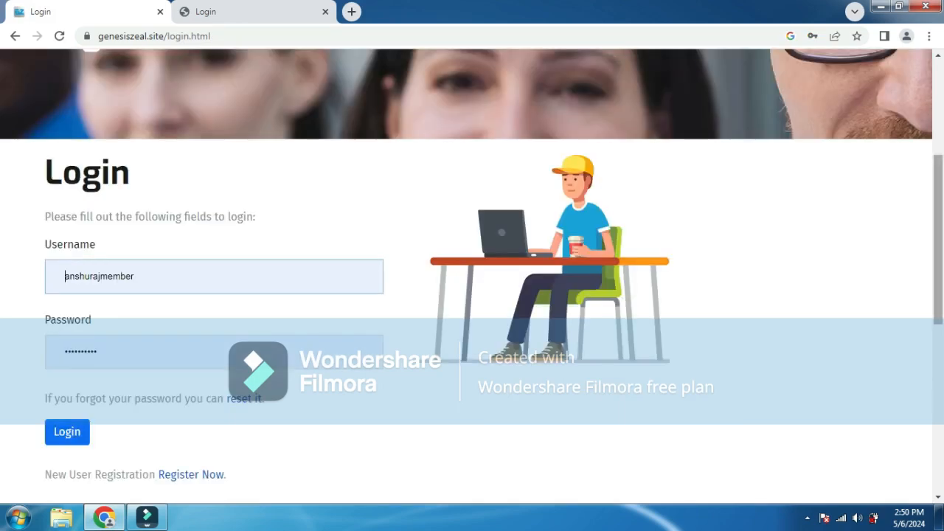
- Log in with the autofilled member credentials and scroll to the Update Profile Details form
left_click_drag(938, 240, 938, 301)
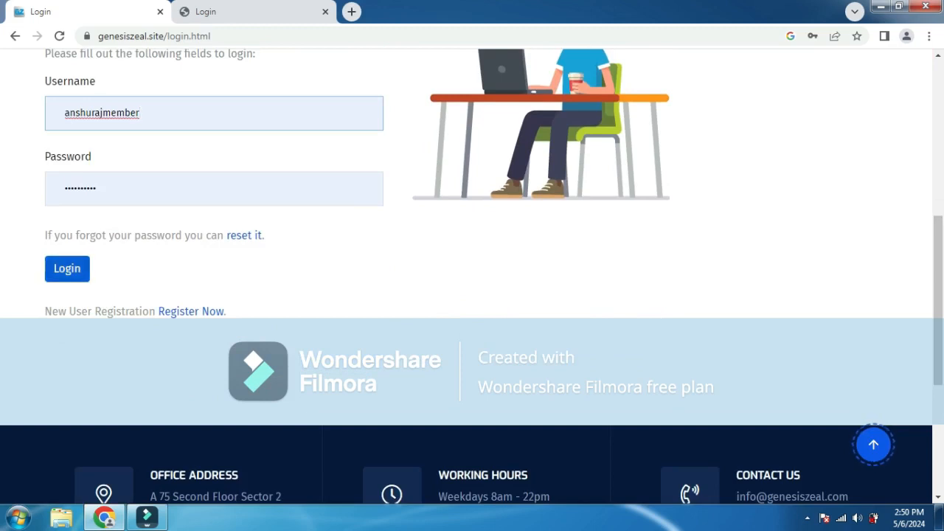
left_click(68, 269)
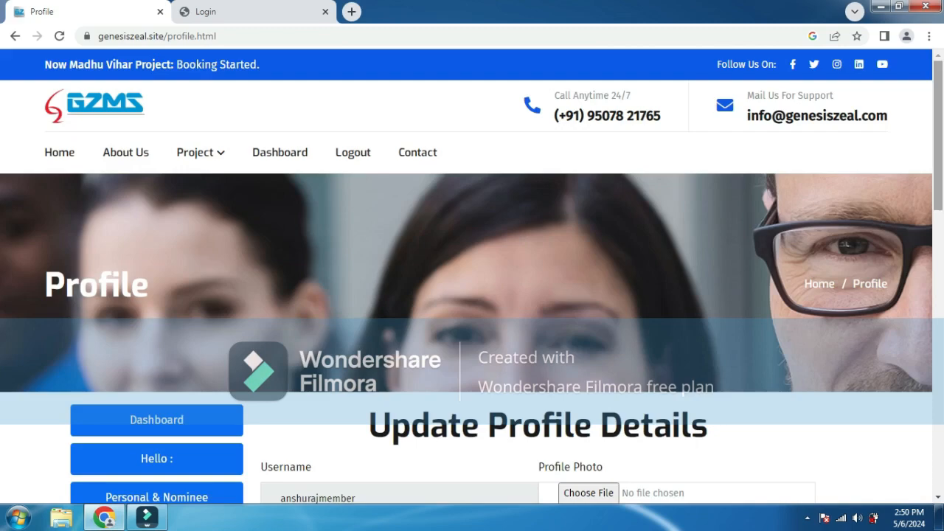
scroll(472, 277, "down", 3)
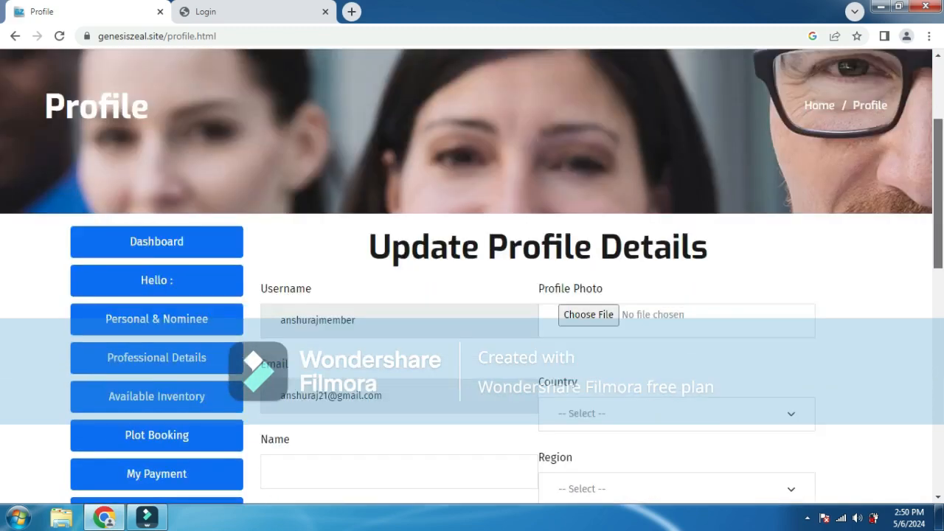
scroll(472, 277, "down", 3)
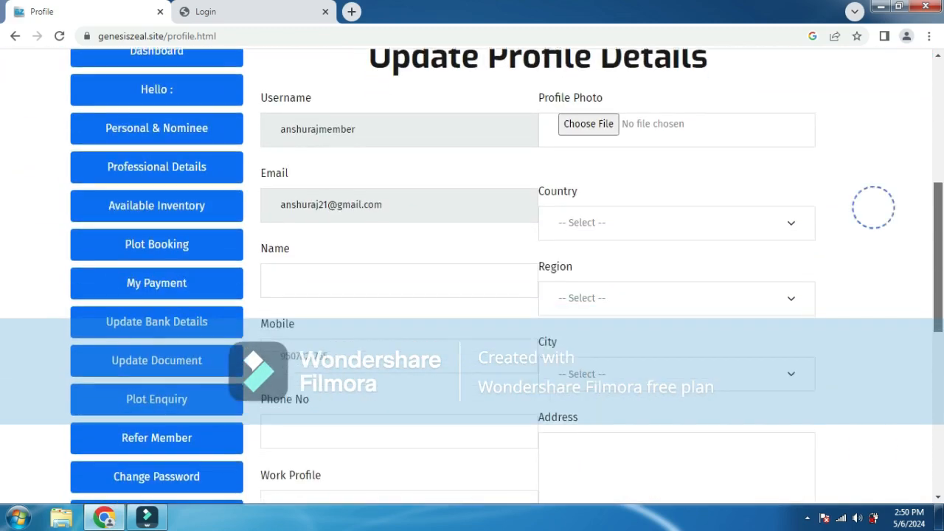
scroll(472, 278, "down", 1)
scroll(472, 277, "up", 4)
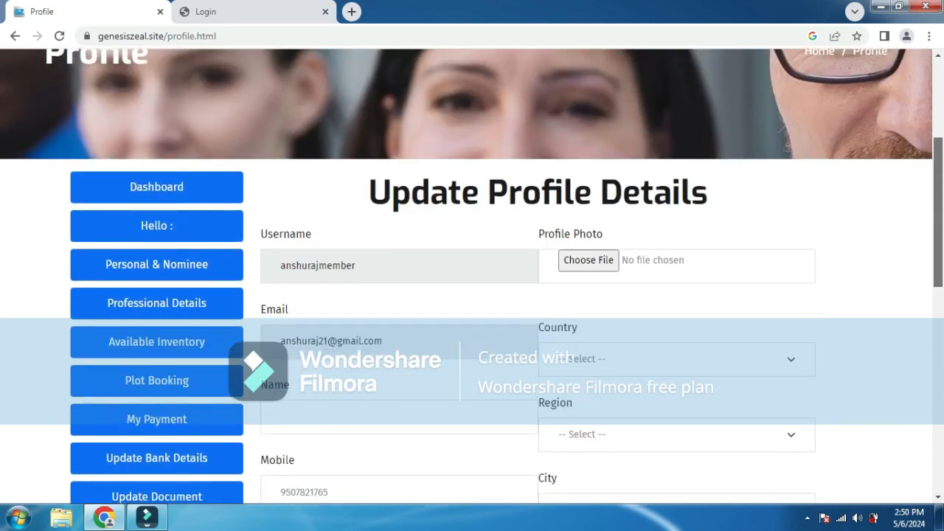
scroll(472, 277, "down", 1)
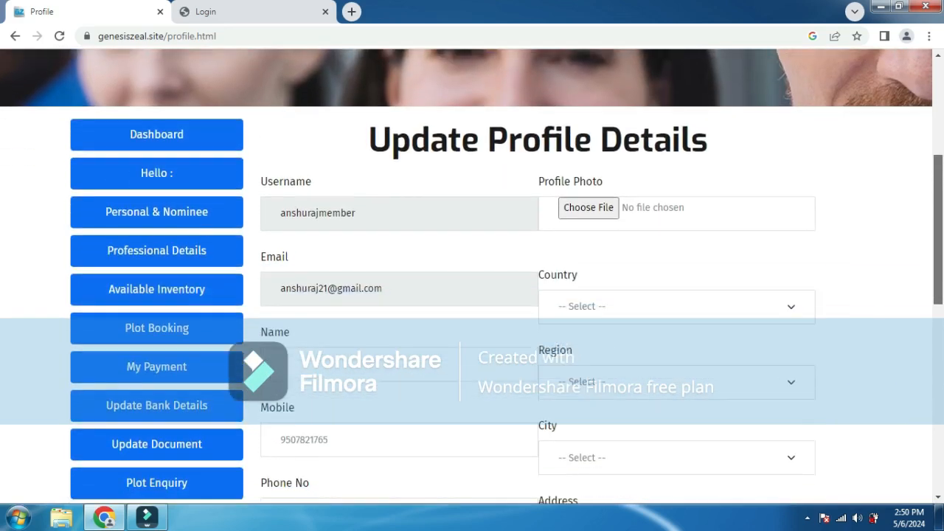
scroll(472, 278, "down", 1)
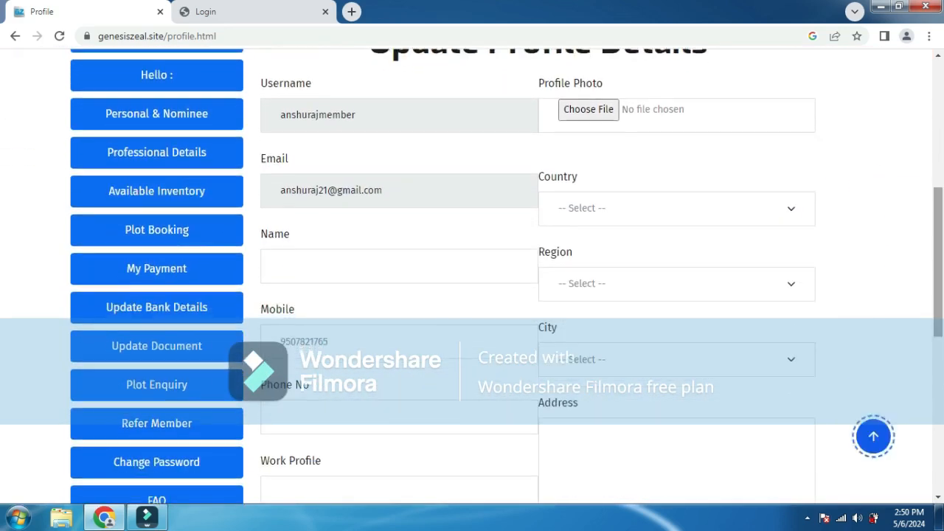
- Enter the member's full name in the Name field, leaving Country unselected
left_click(280, 265)
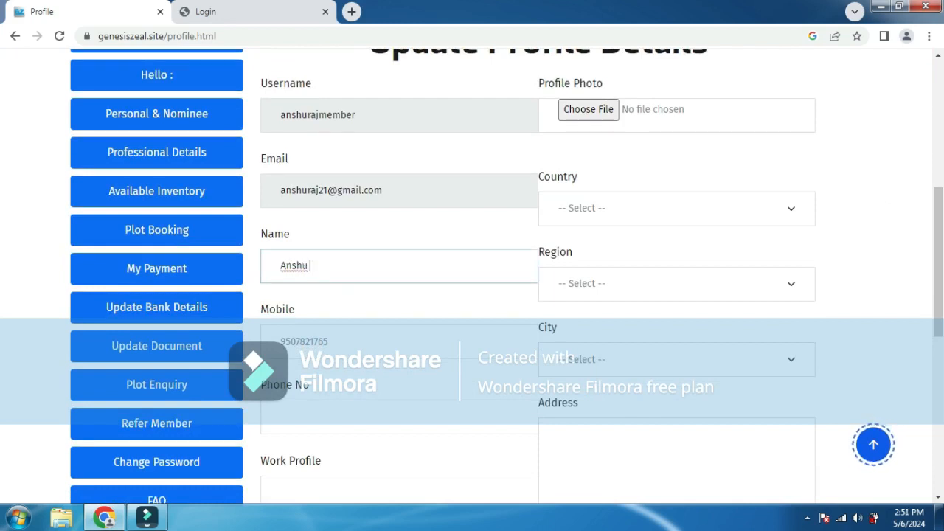
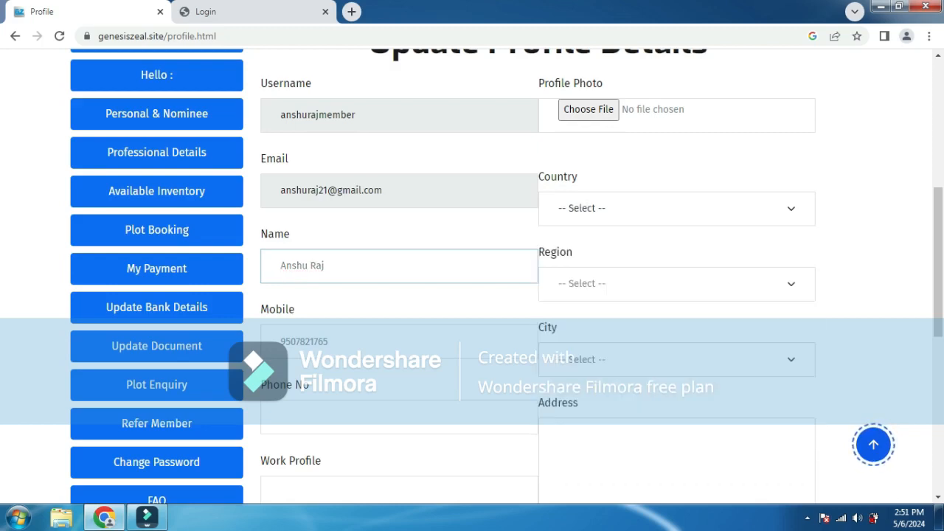
left_click(677, 208)
scroll(506, 277, "up", 1)
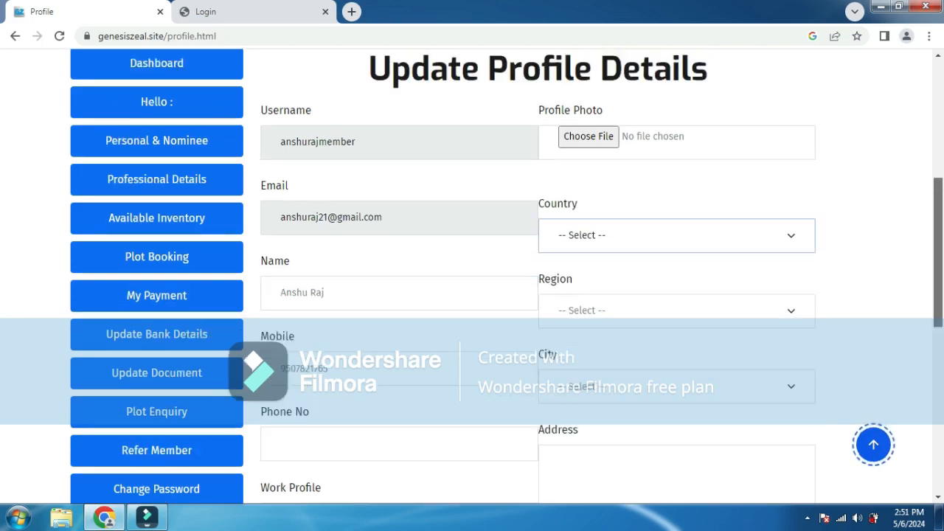
scroll(472, 274, "down", 1)
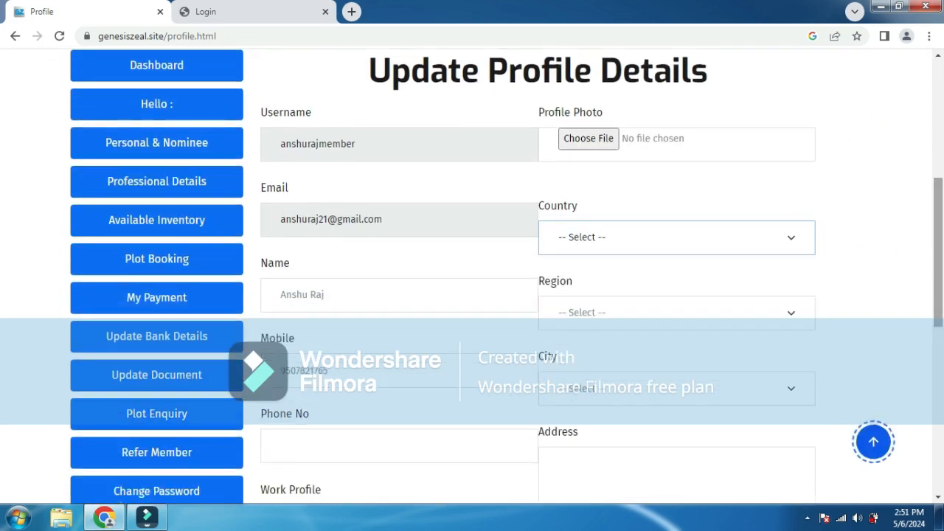
left_click(870, 254)
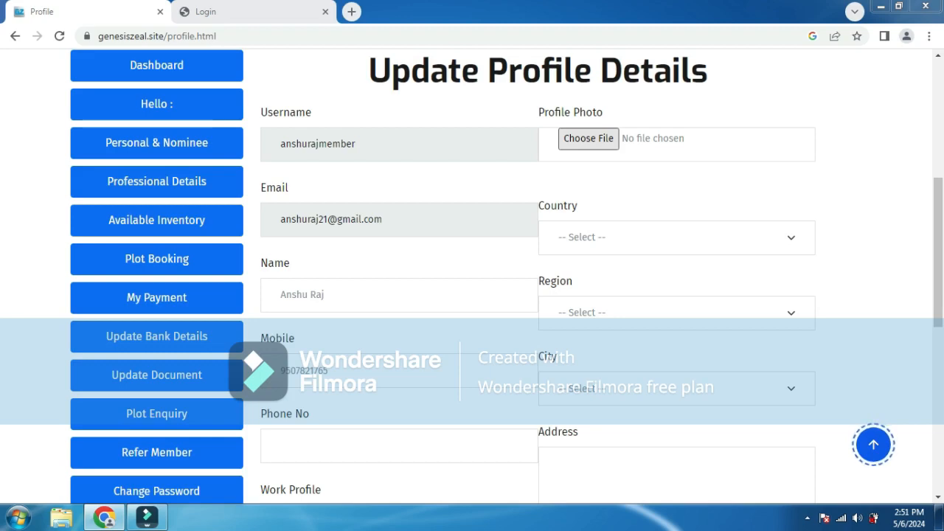
- Attach used-img.png from the Downloads folder as the Profile Photo
left_click(589, 139)
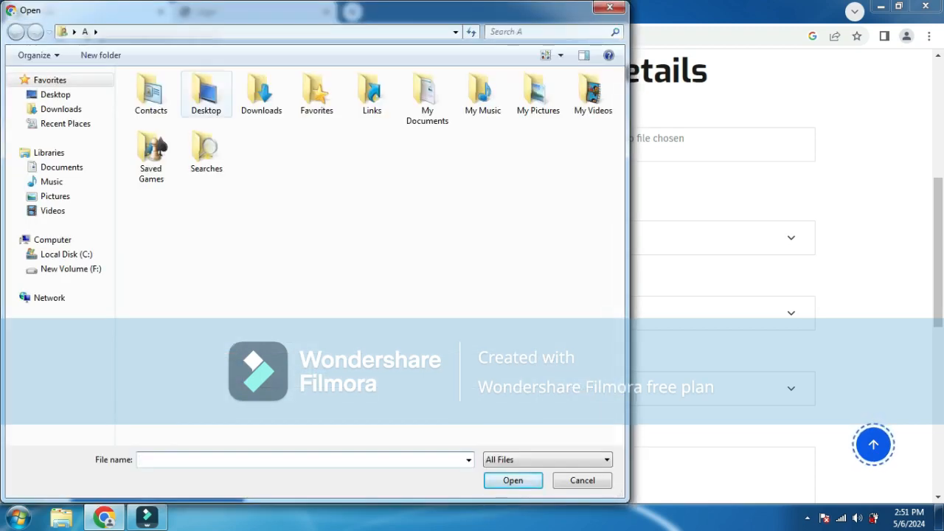
double_click(205, 92)
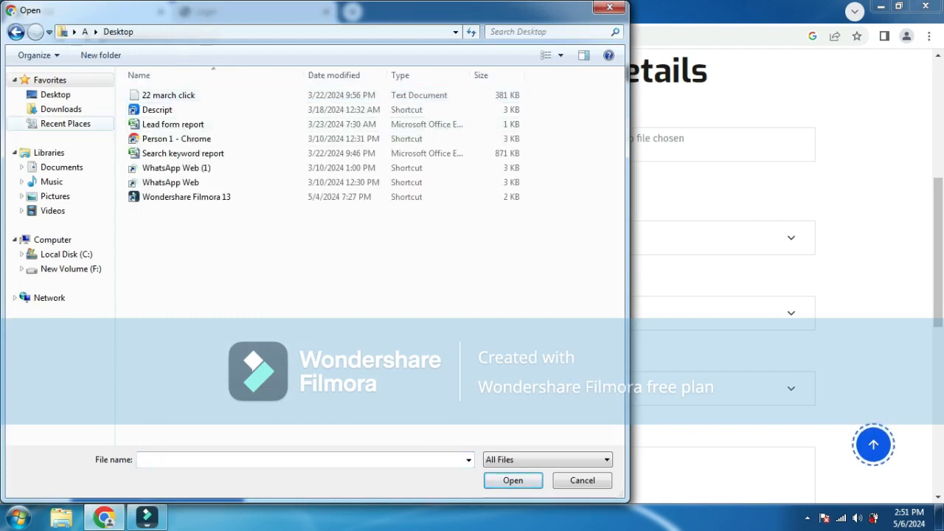
left_click(60, 109)
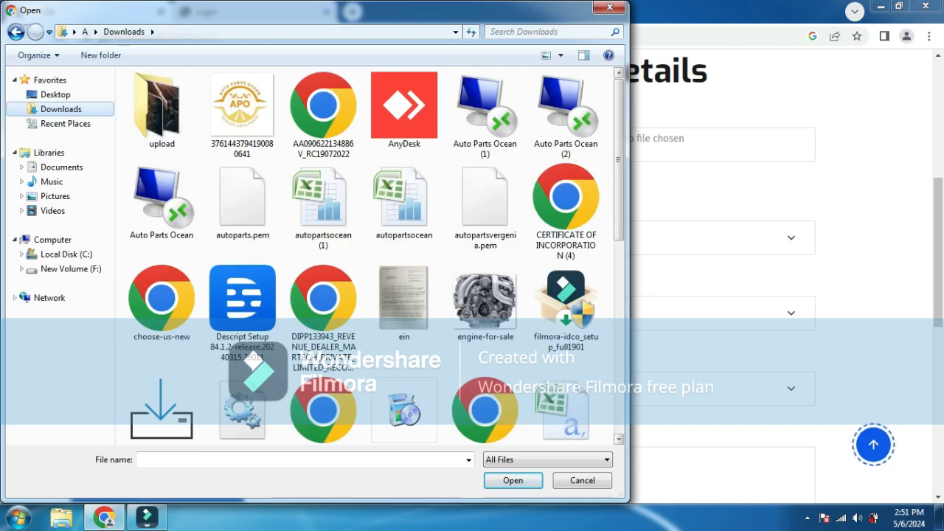
scroll(365, 254, "down", 3)
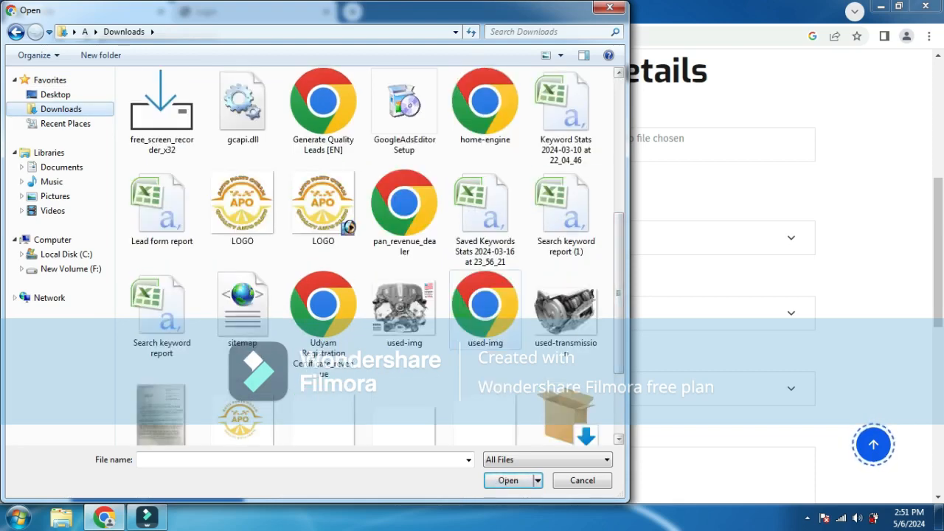
left_click(404, 310)
key("Return")
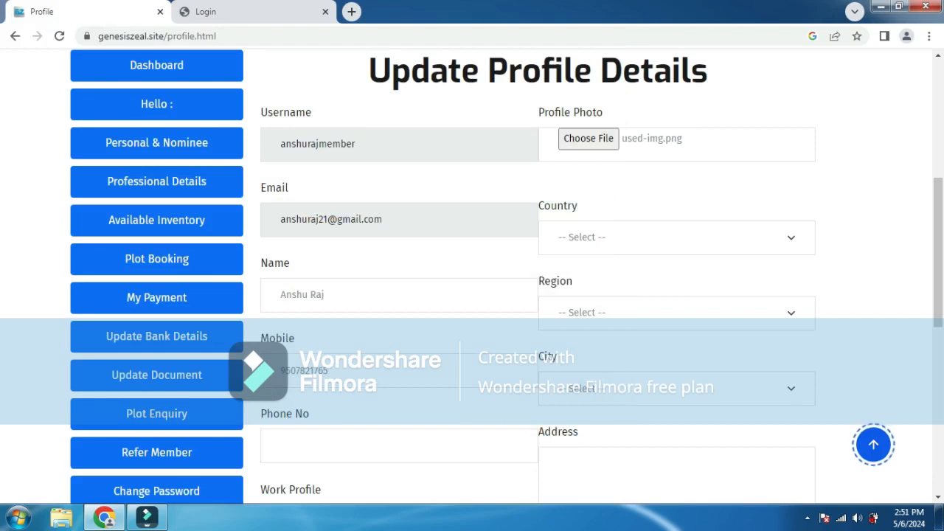
- Enter the phone number, Work Profile 'Property Agent' and Address 'patna' in the profile form
left_click(398, 445)
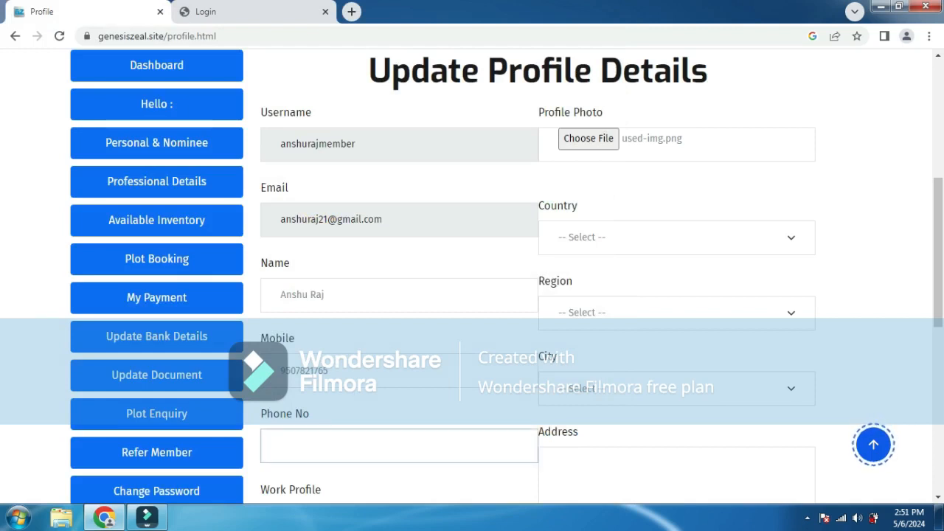
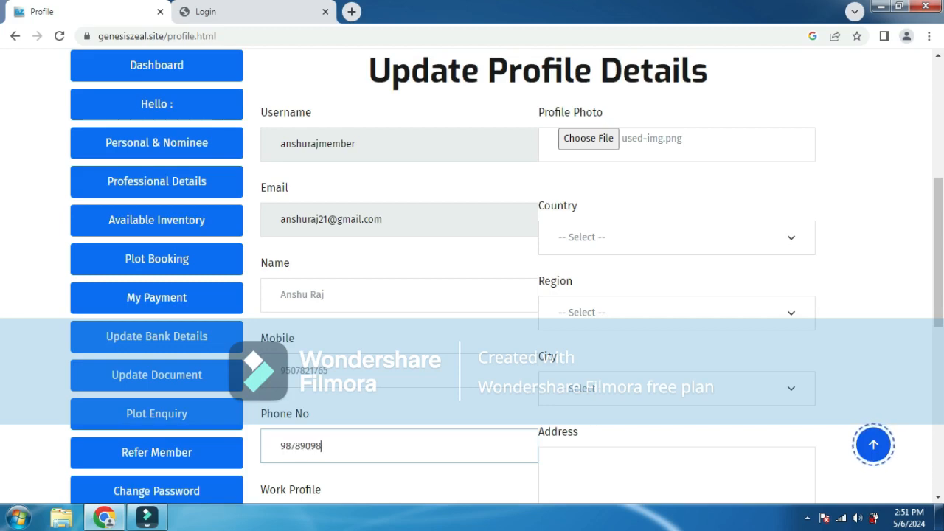
scroll(472, 280, "down", 5)
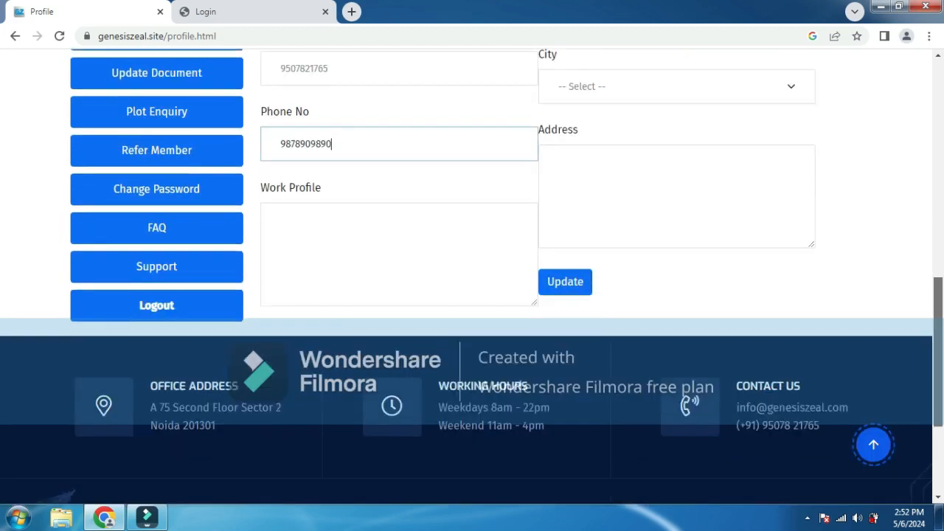
left_click(280, 173)
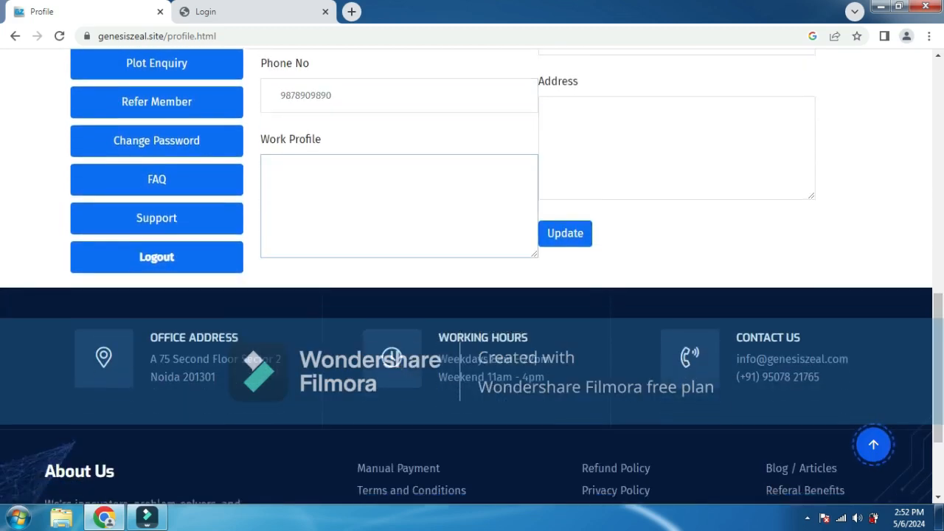
type("Agent")
key("BackSpace")
key("BackSpace")
key("BackSpace")
key("BackSpace")
key("BackSpace")
key("BackSpace")
type("Propery Agent")
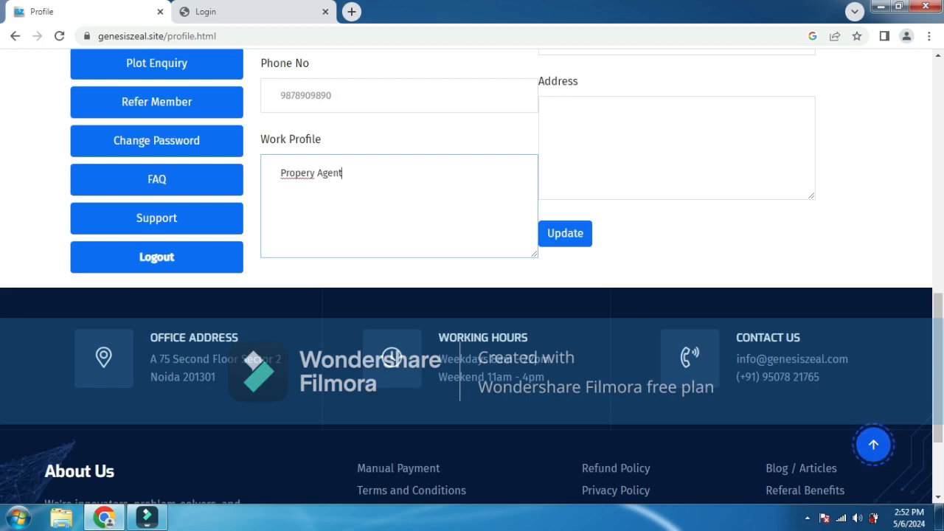
left_click(310, 174)
left_click(558, 115)
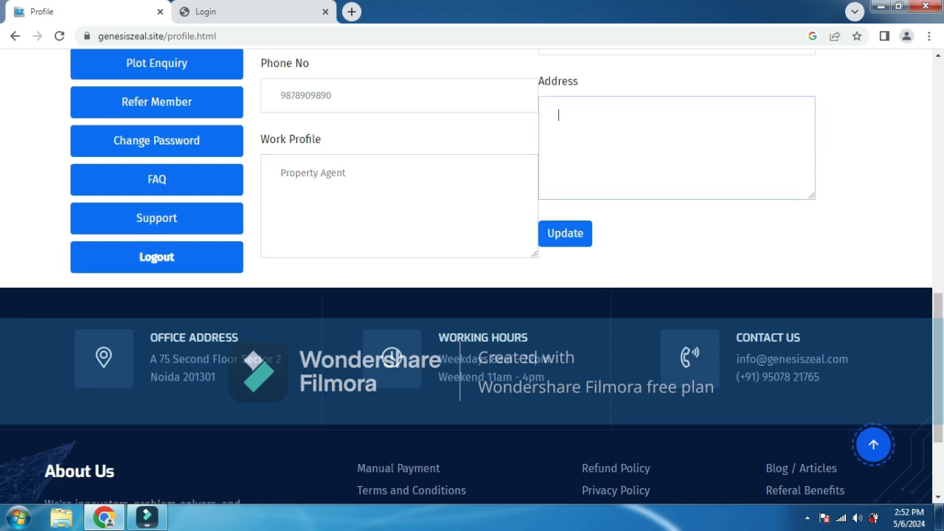
type("patna")
- Choose India as the country and submit the profile with Update
left_click_drag(938, 368, 938, 256)
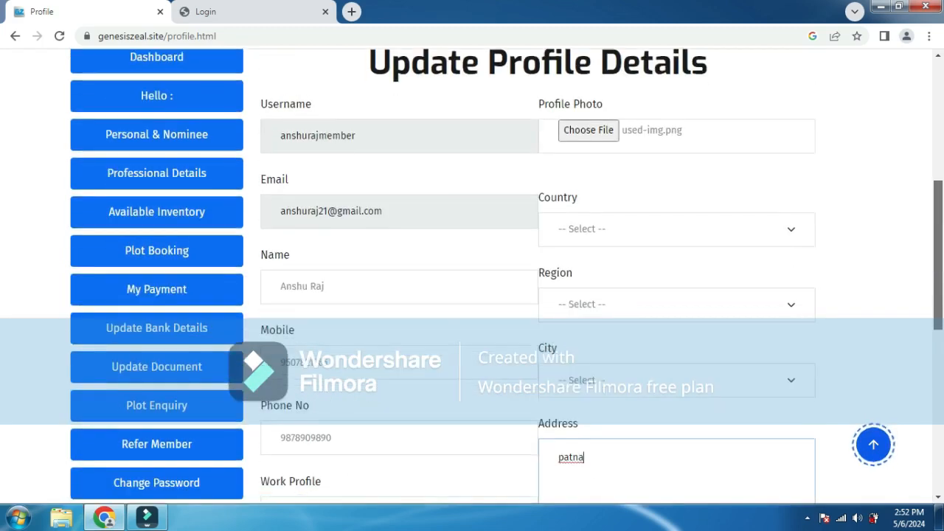
left_click(676, 230)
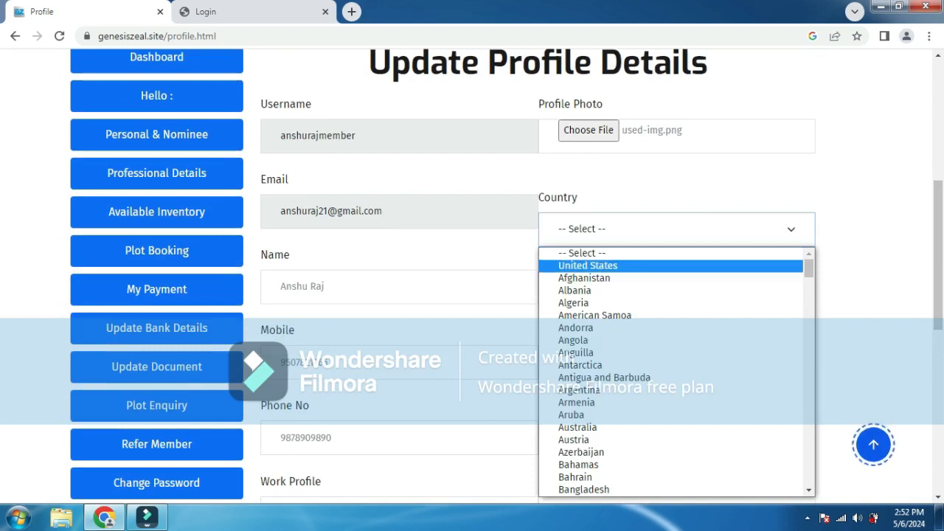
key("i")
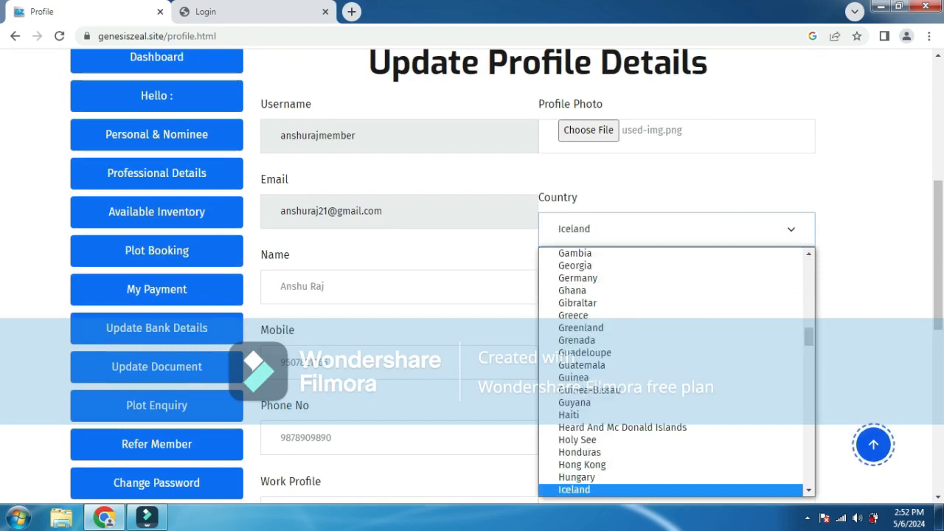
key("Down")
key("Return")
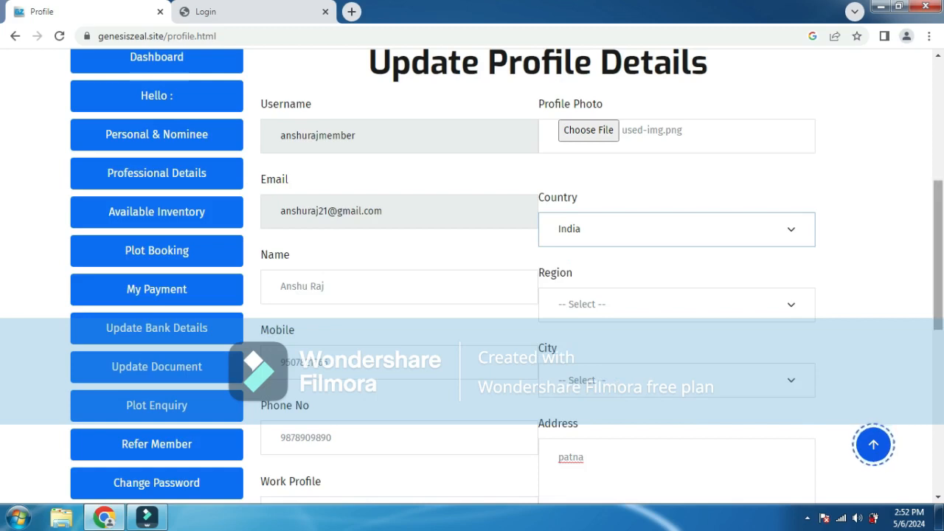
scroll(472, 277, "down", 3)
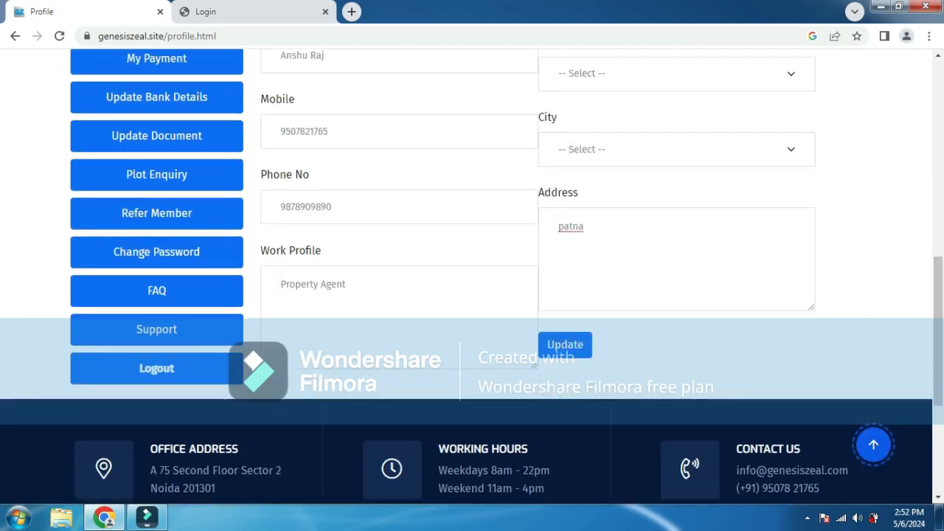
left_click(565, 345)
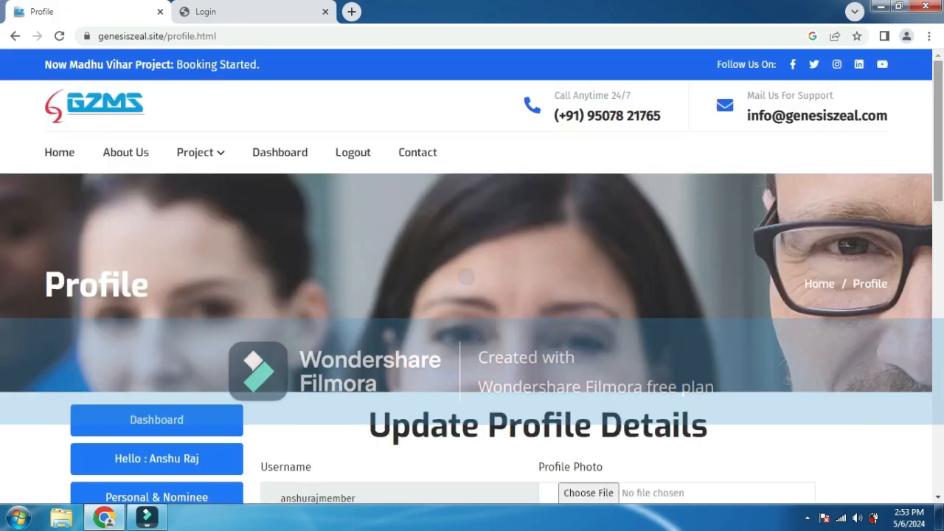
- Try the Dashboard, go back after it errors, and open Personal & Nominee Details
scroll(472, 278, "down", 3)
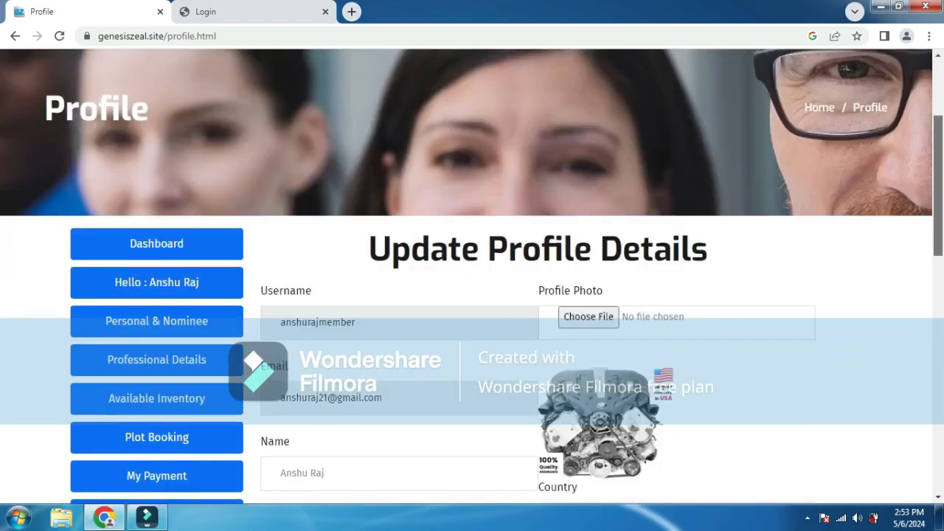
scroll(472, 274, "down", 1)
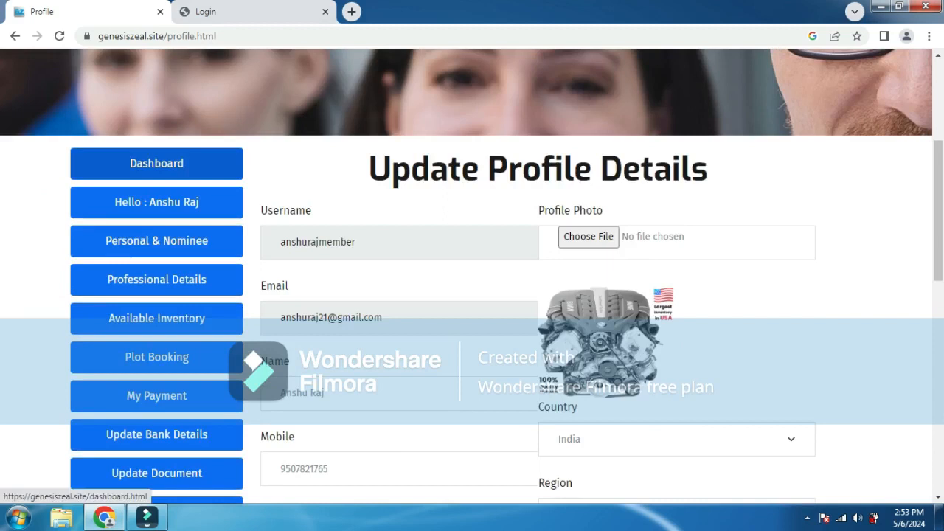
left_click(157, 163)
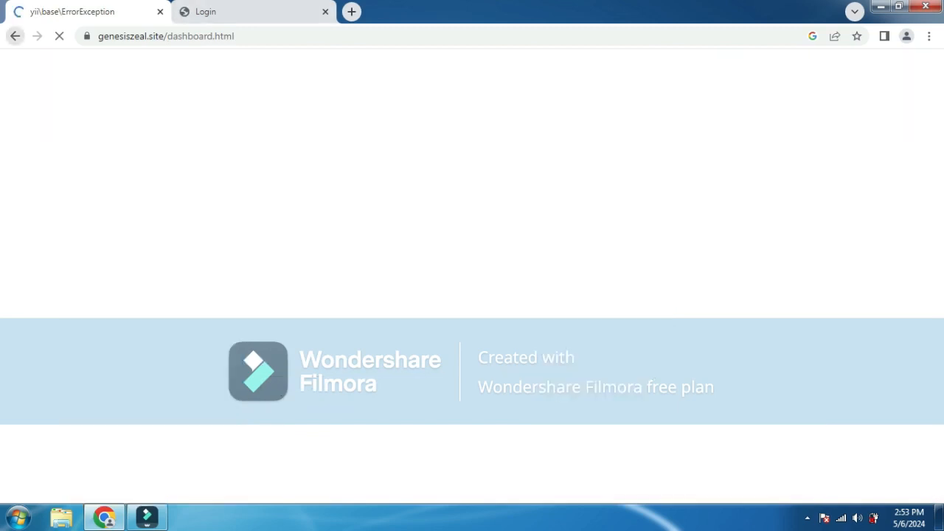
key("alt+Left")
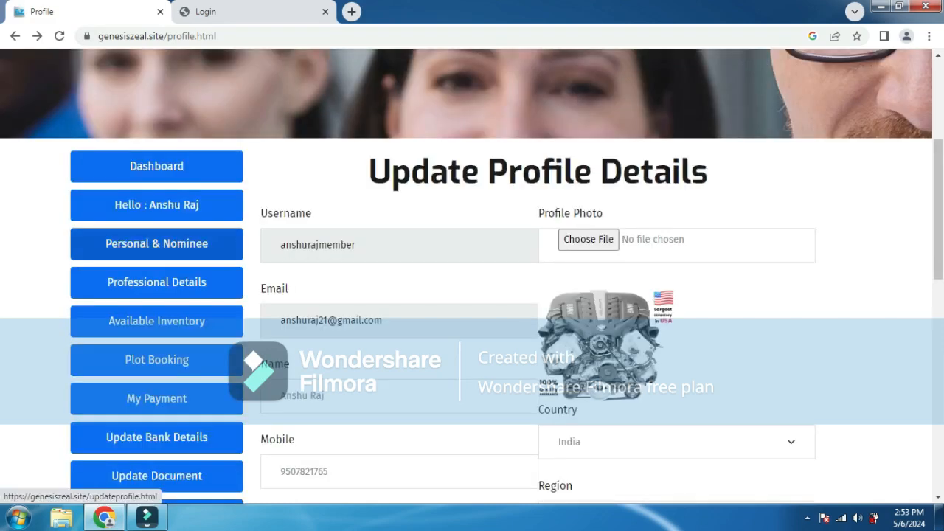
left_click(157, 244)
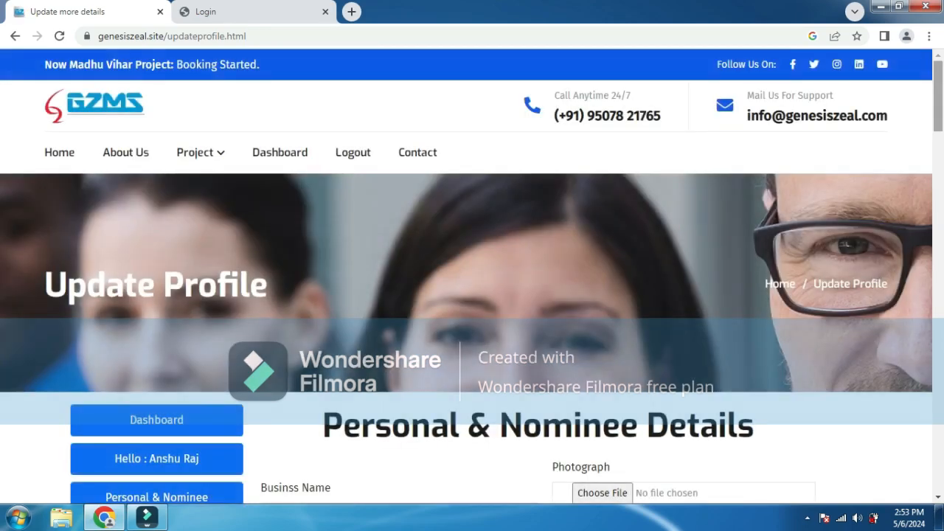
- Fill the Business Name field, replacing the first attempt with the member's name
scroll(472, 278, "down", 4)
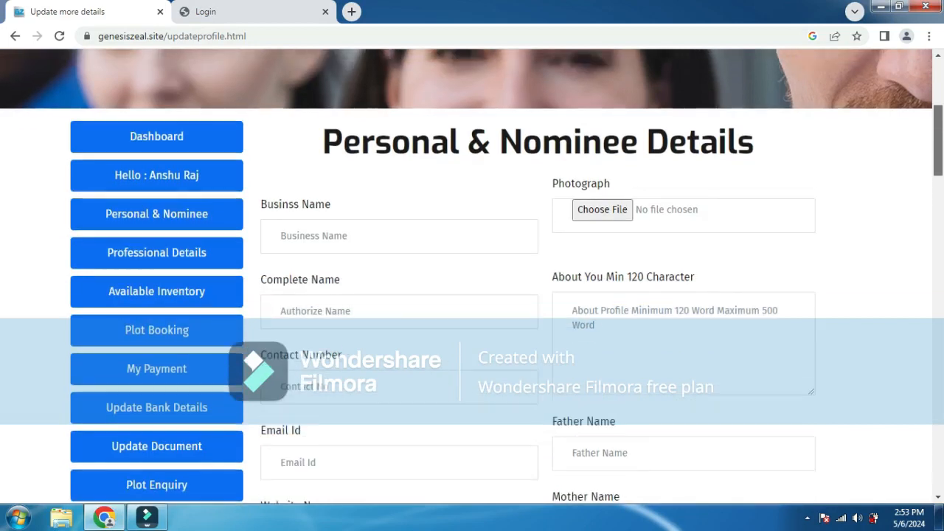
left_click(399, 236)
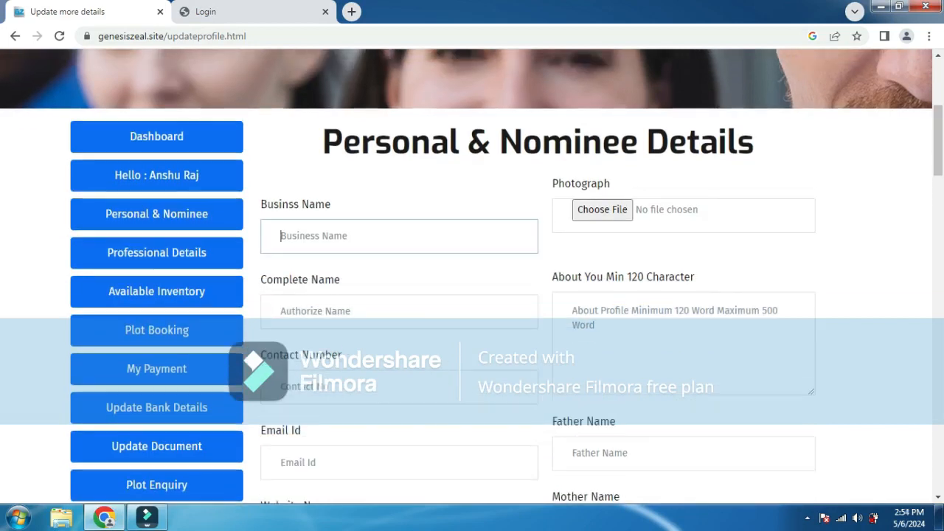
type("Genesi")
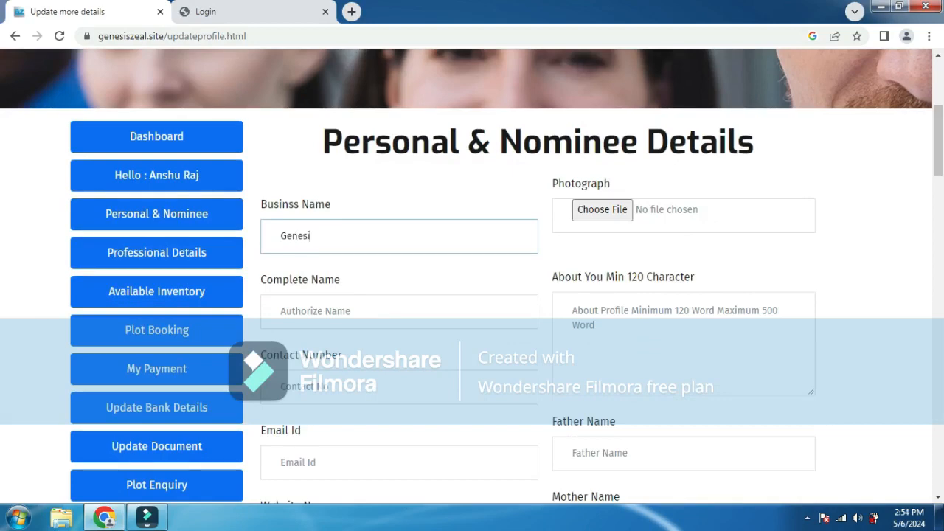
type("sZeal")
left_click(315, 236)
key("ctrl+a")
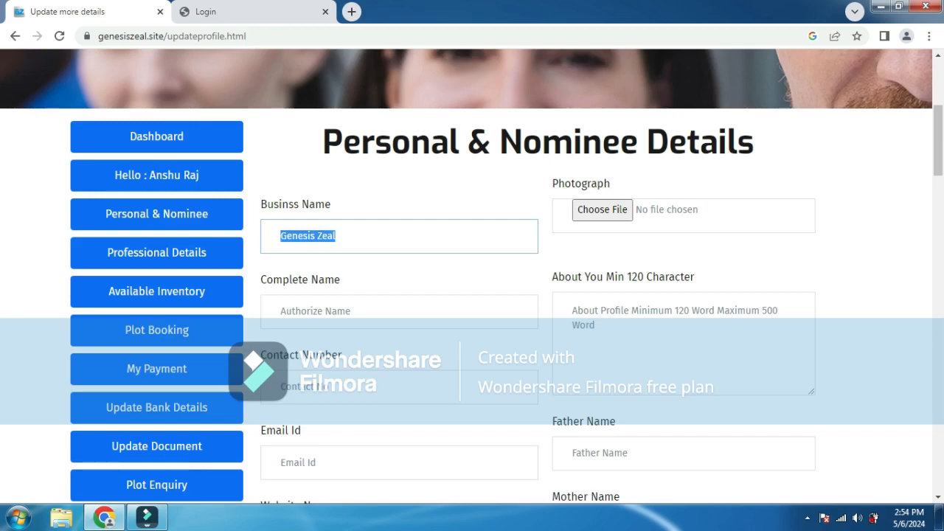
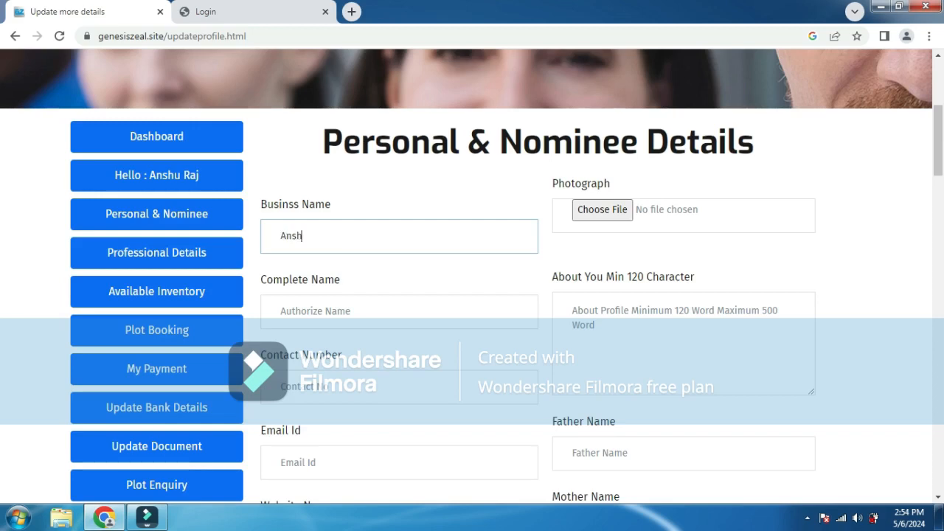
- Enter the member's full name in Complete Name, removing stray text from Business Name
key("Tab")
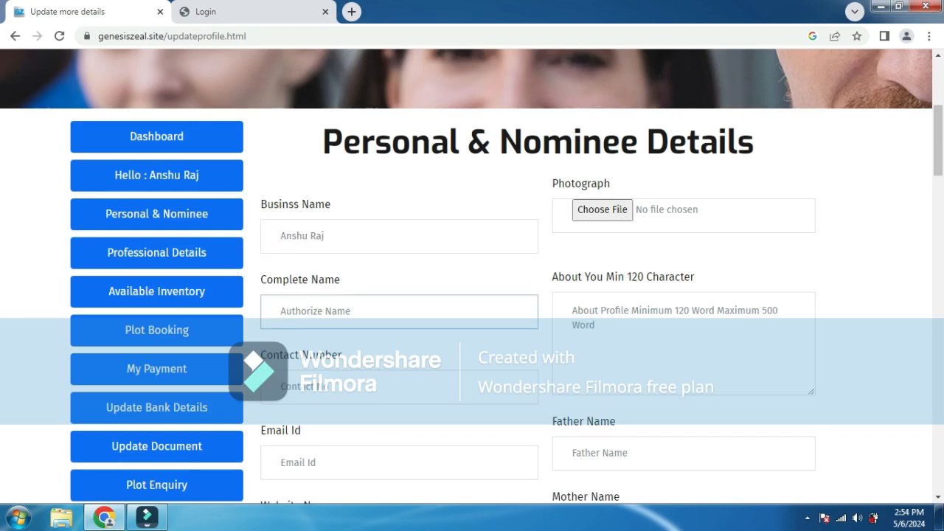
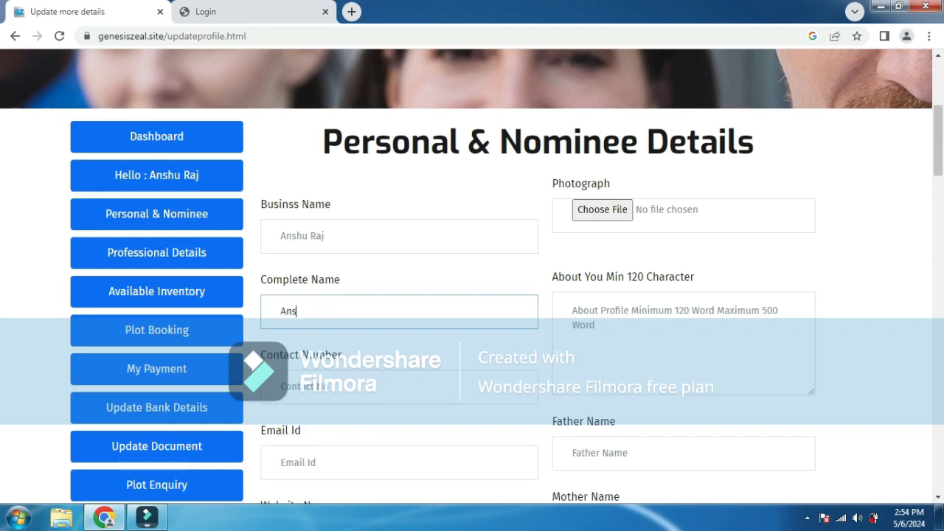
left_click(325, 236)
type("Raj")
key("BackSpace")
key("BackSpace")
key("BackSpace")
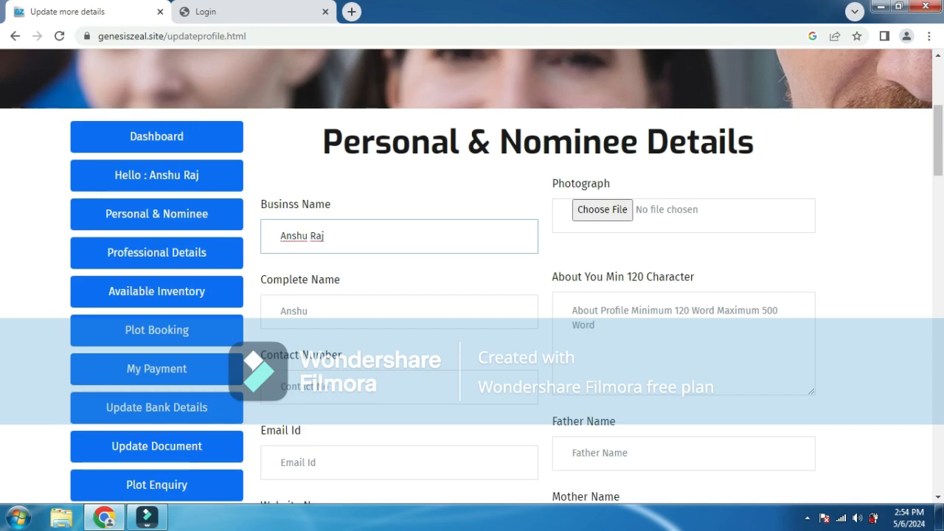
left_click(310, 311)
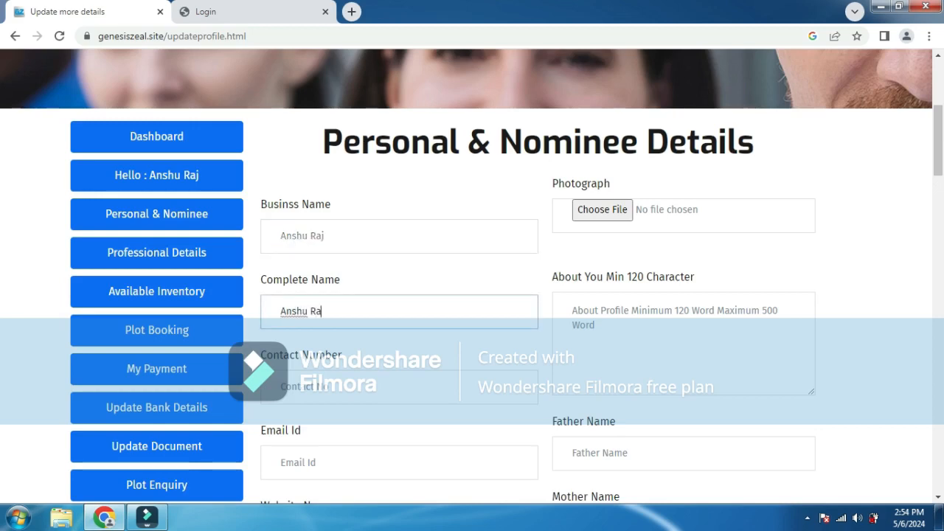
- Enter the member's contact number and e-mail address
left_click(310, 387)
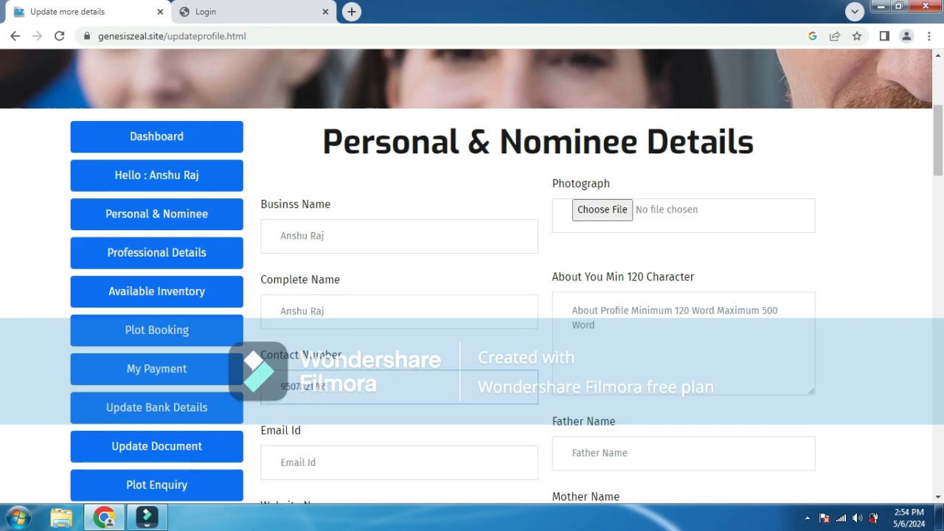
left_click(310, 462)
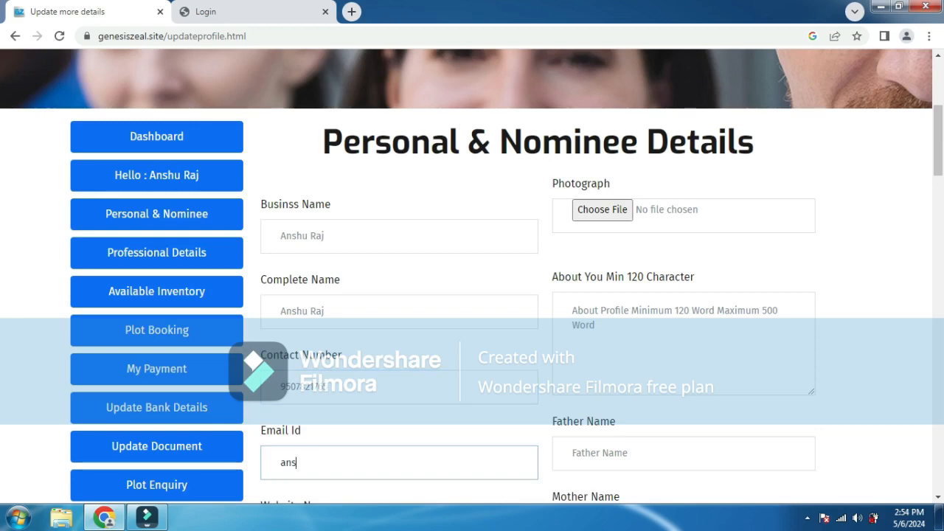
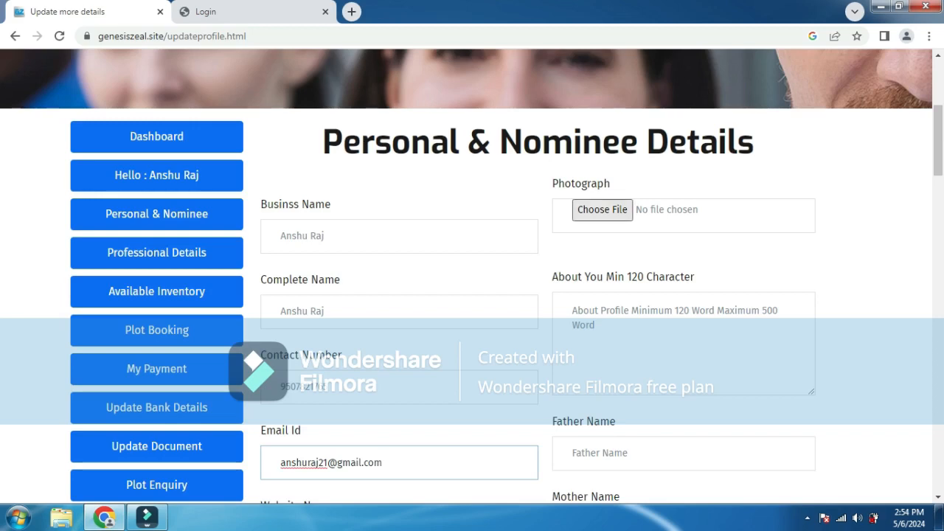
left_click(603, 210)
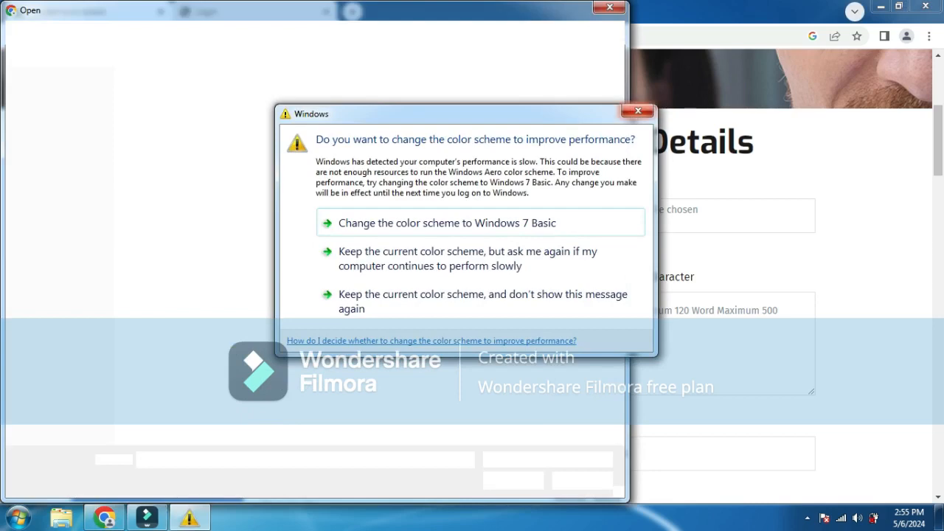
- Dismiss the Windows colour-scheme prompt and choose engine-for-sale.png from Downloads
left_click(638, 110)
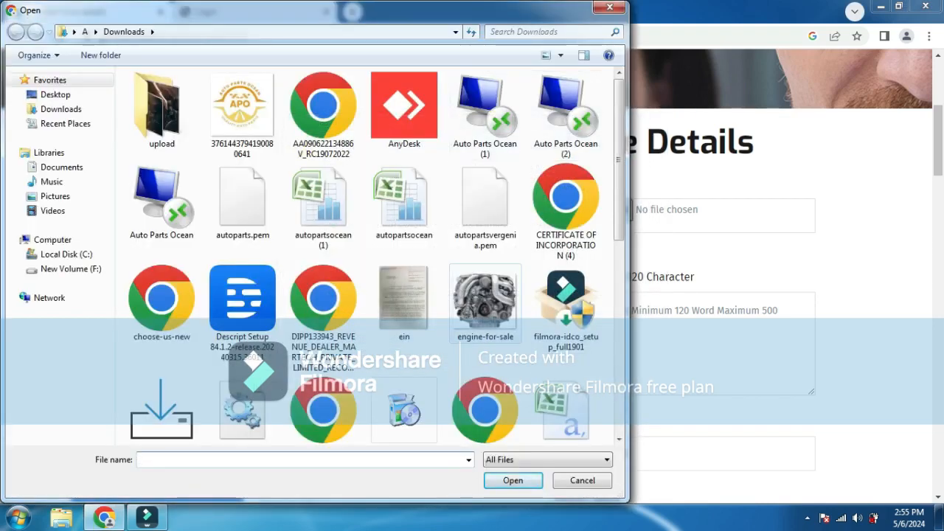
double_click(486, 303)
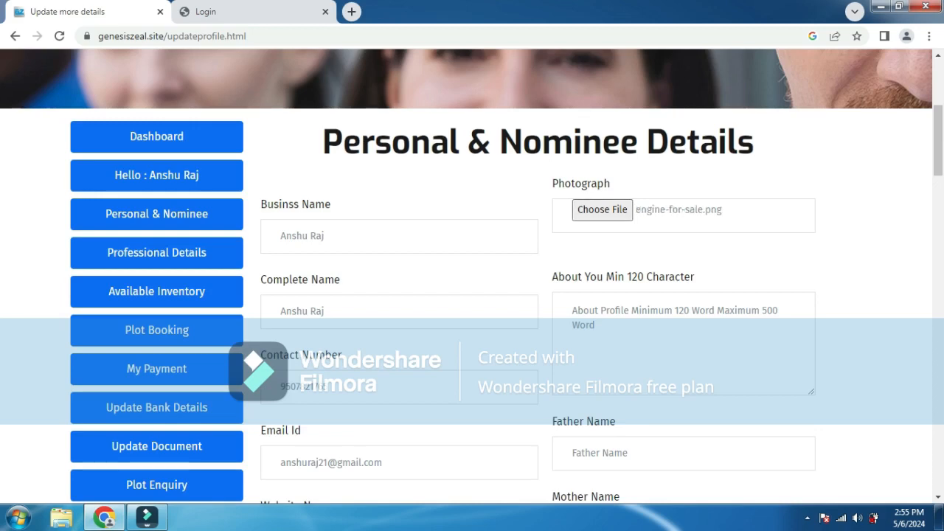
- Write 'I am working as a property agent from previous 5 year' in About You
left_click(573, 311)
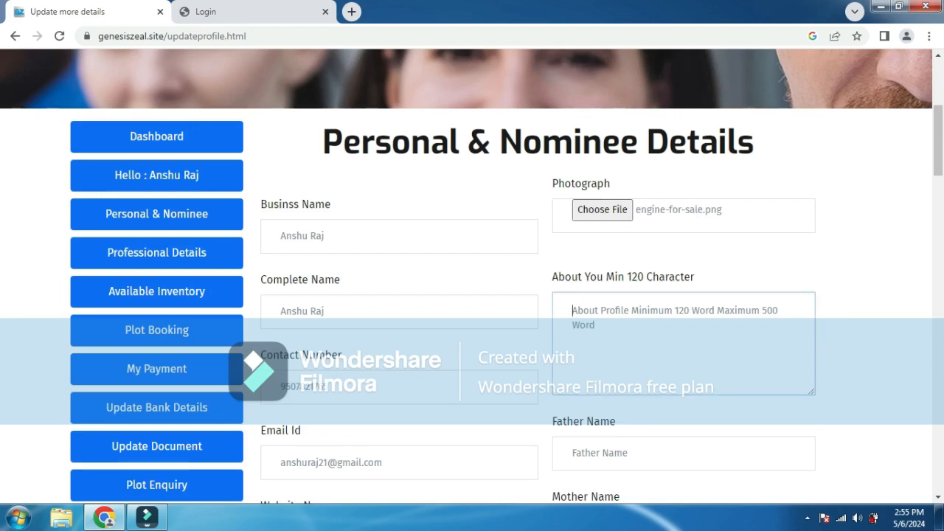
type("Ist")
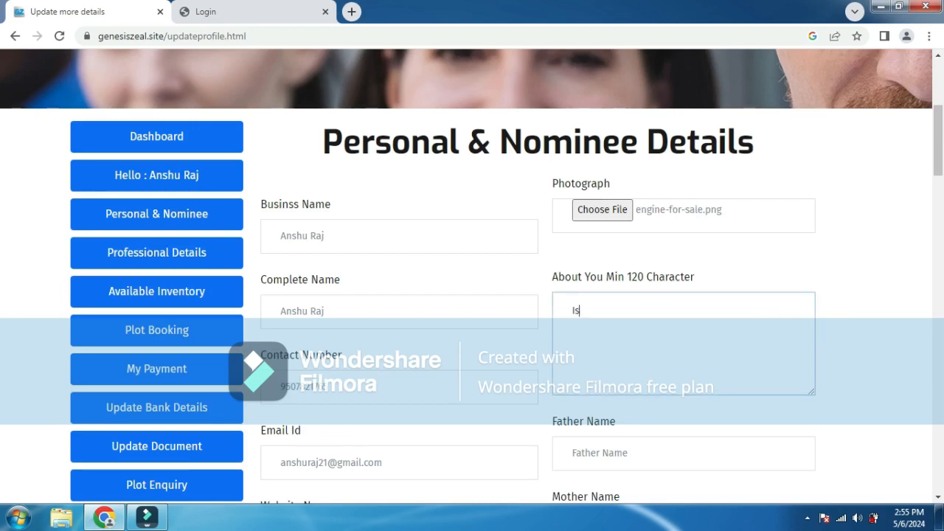
key("BackSpace")
key("BackSpace")
key("BackSpace")
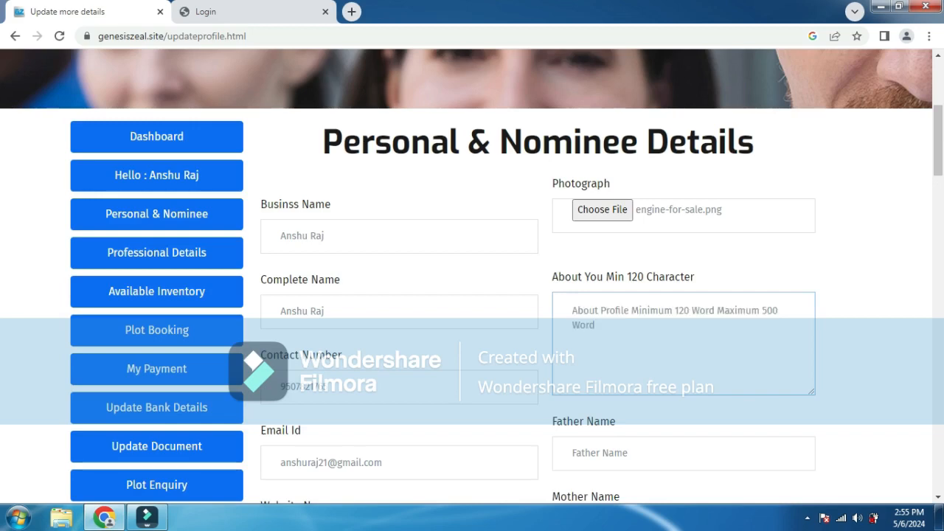
type("I am wor")
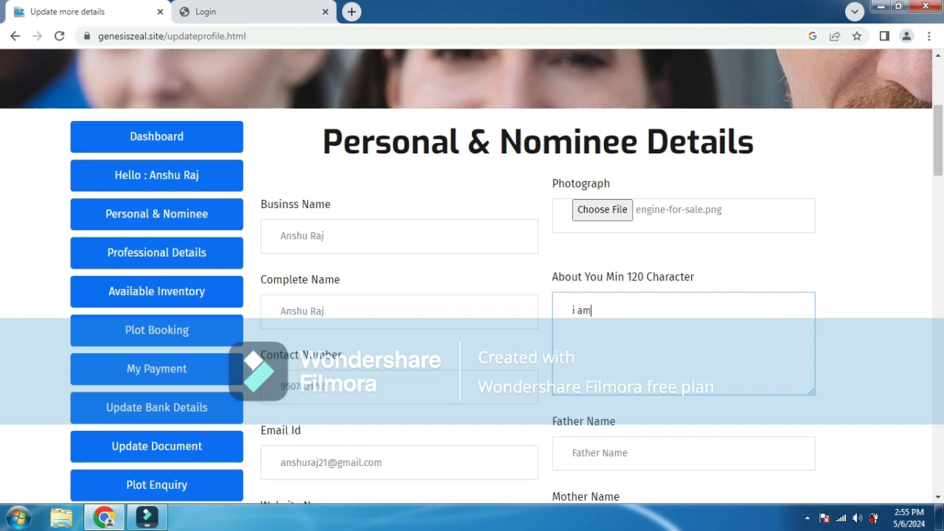
type("king as aproper")
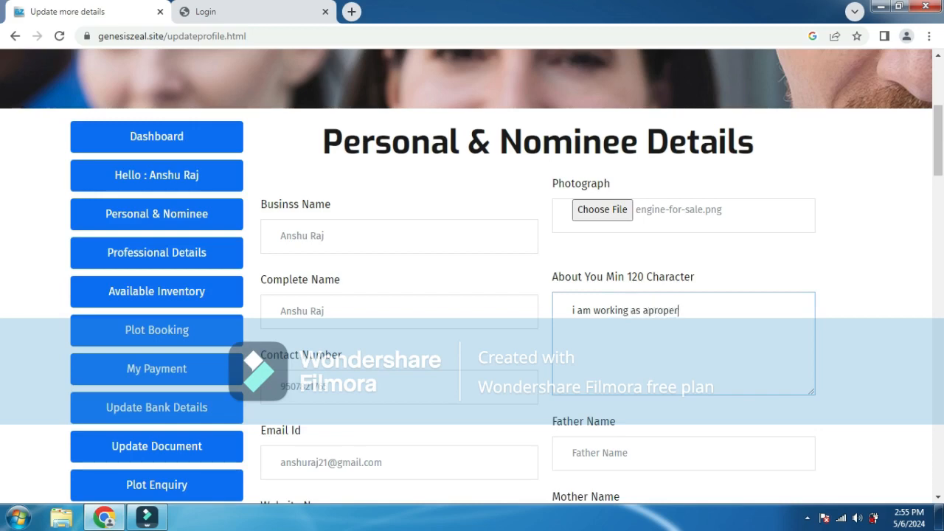
type("ty agent")
type("fromprevoius 5 year")
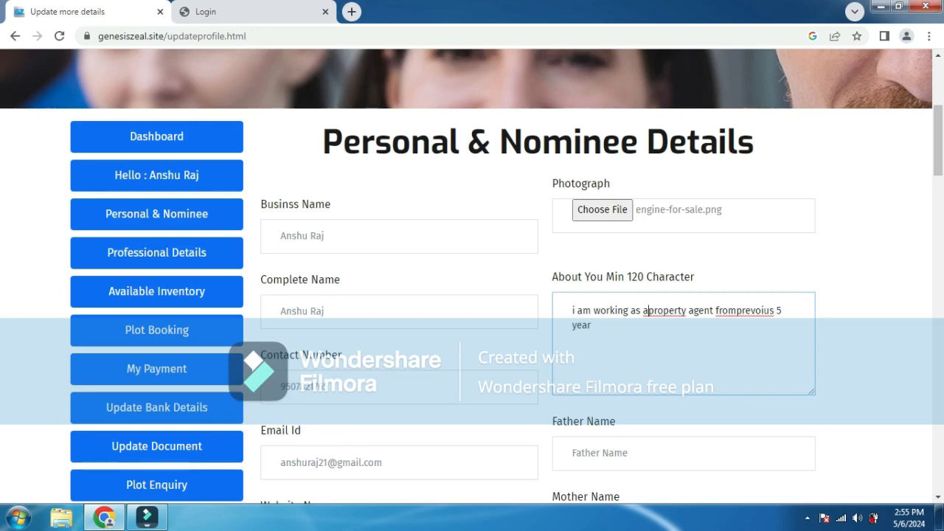
- Fix the missing space and correct 'prevoius' to 'previous' in About You
left_click(739, 311)
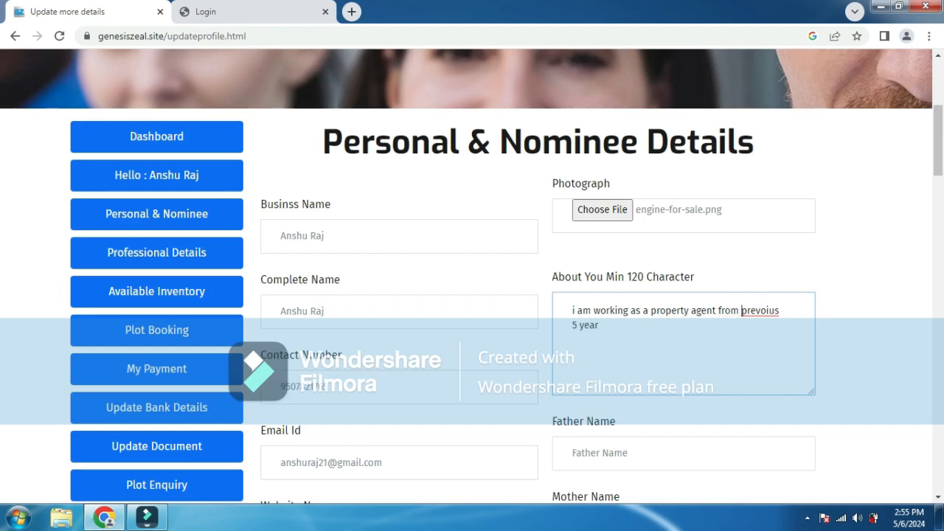
left_click(766, 310)
key("BackSpace")
type("i")
key("BackSpace")
type("o")
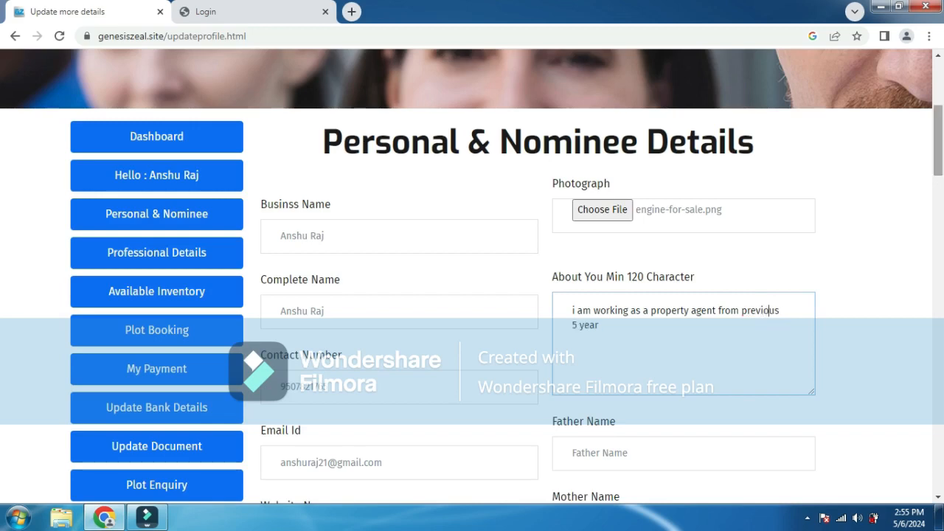
scroll(472, 278, "down", 4)
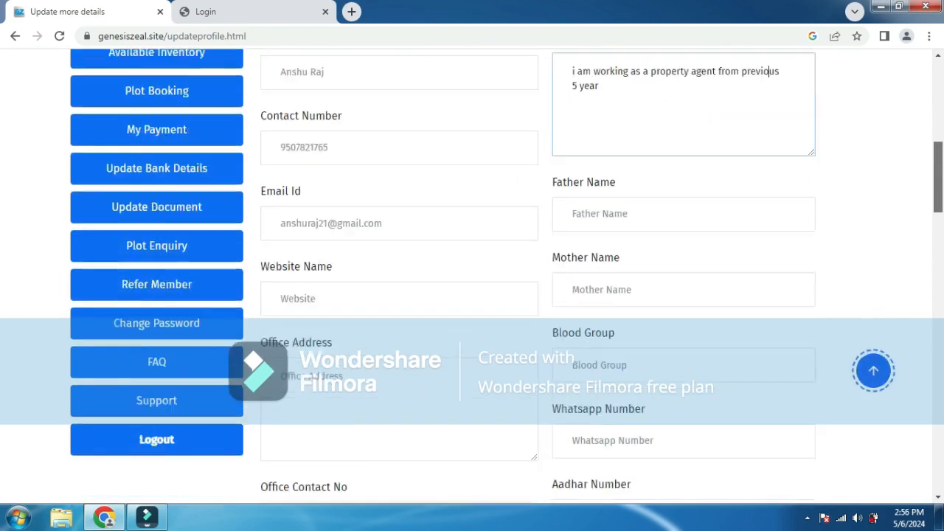
left_click_drag(938, 184, 938, 183)
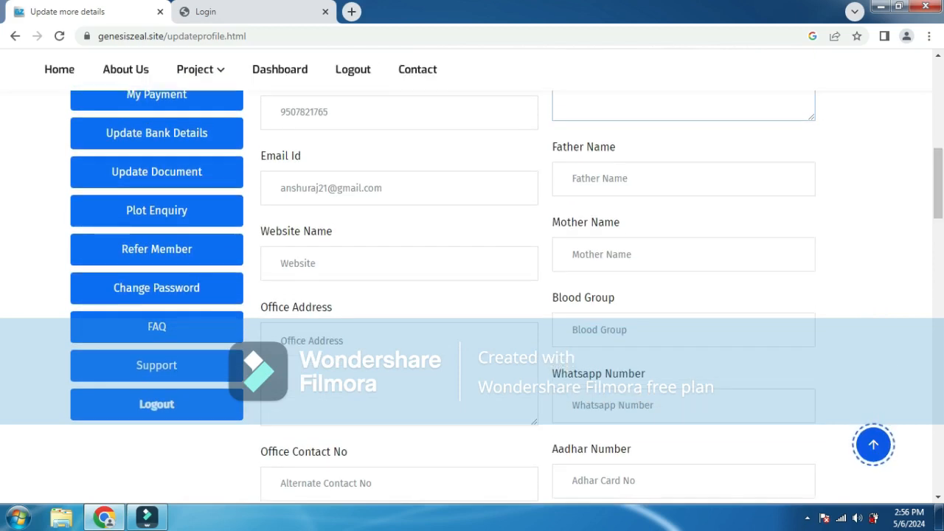
left_click(627, 179)
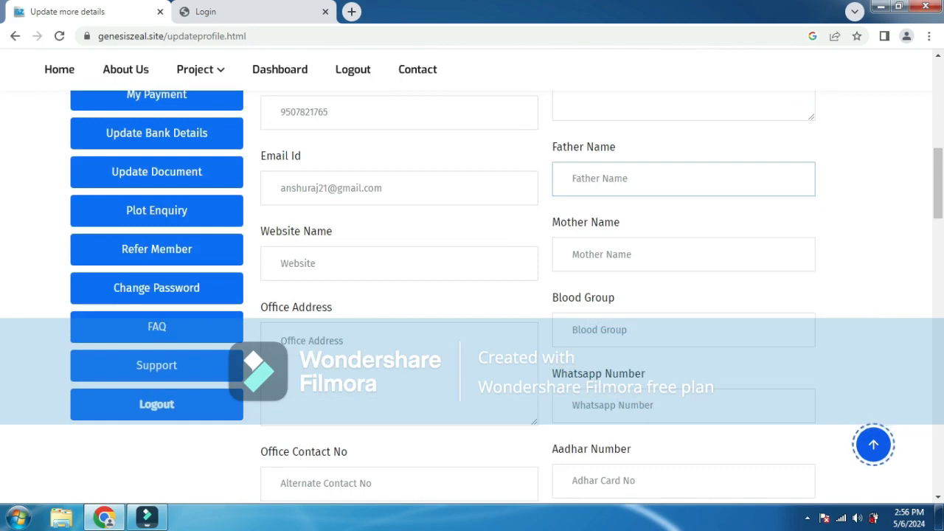
scroll(472, 295, "down", 6)
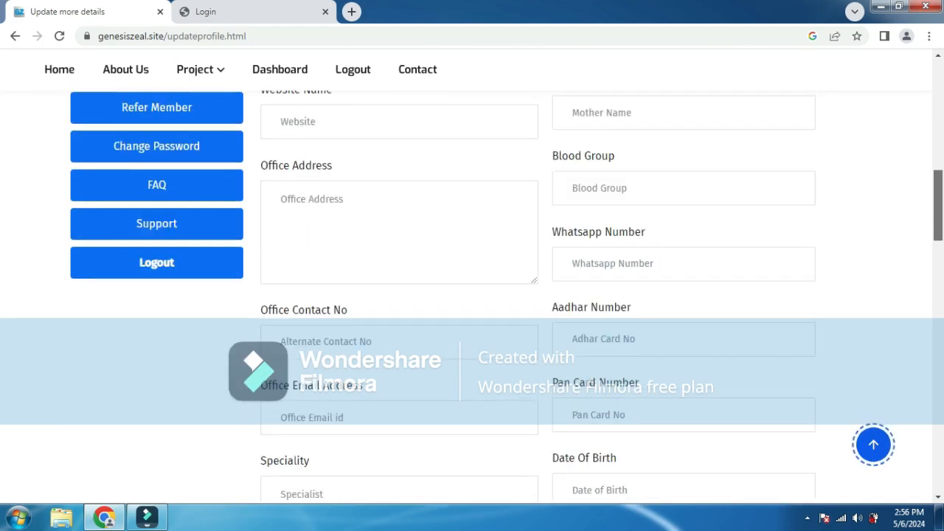
scroll(472, 295, "down", 3)
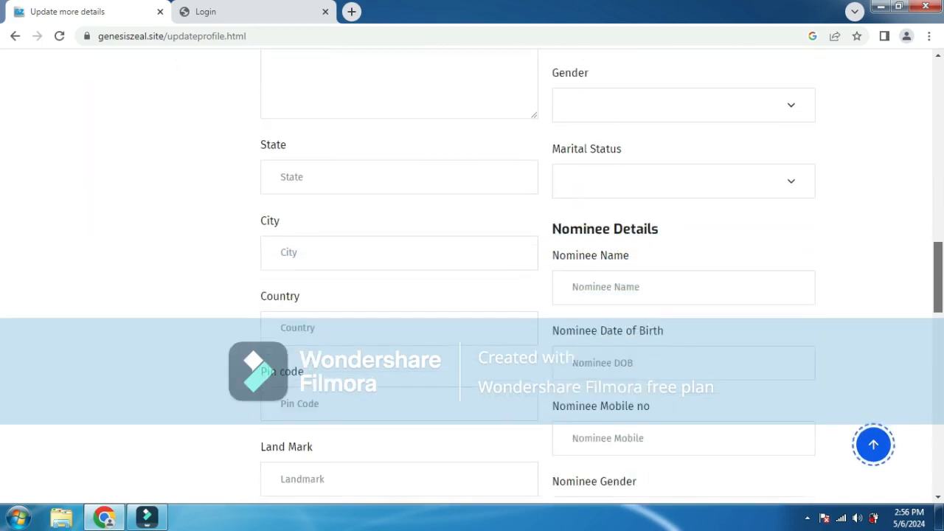
scroll(472, 295, "down", 2)
scroll(472, 295, "up", 1)
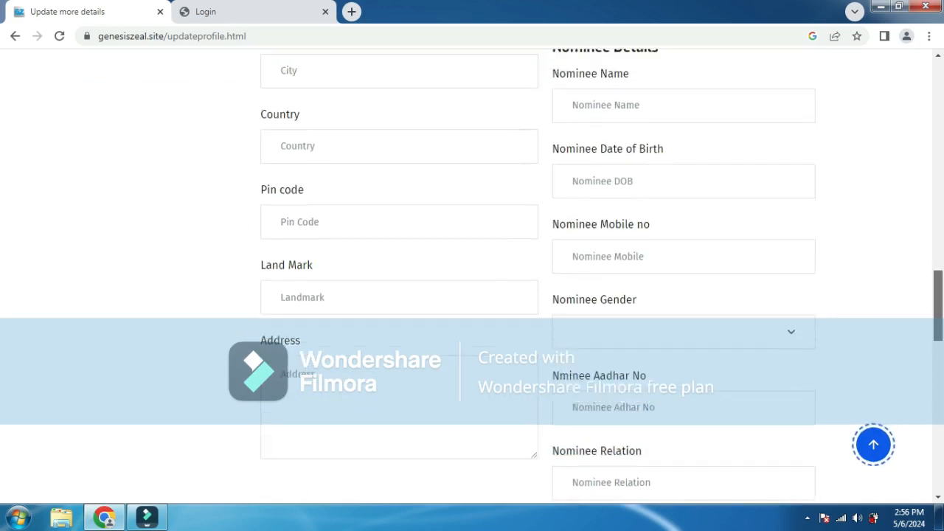
scroll(472, 295, "down", 2)
scroll(472, 295, "down", 1)
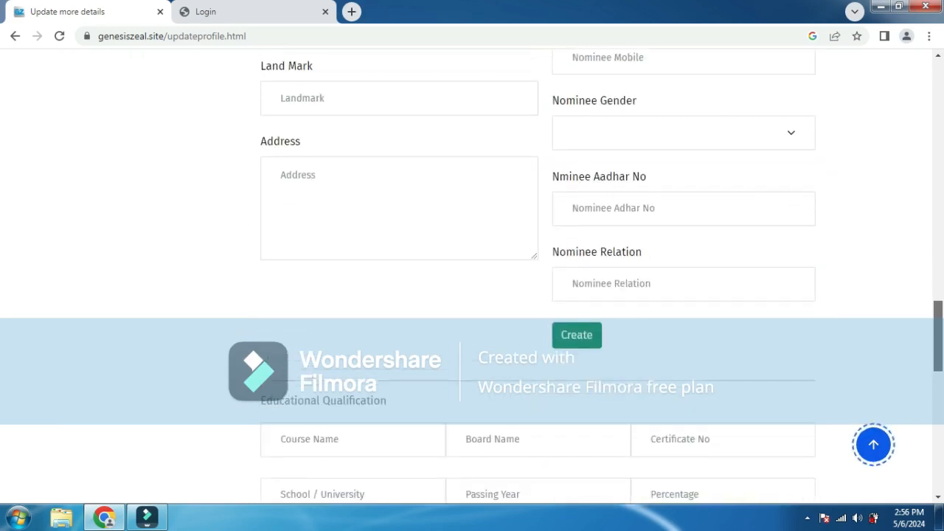
scroll(472, 295, "up", 1)
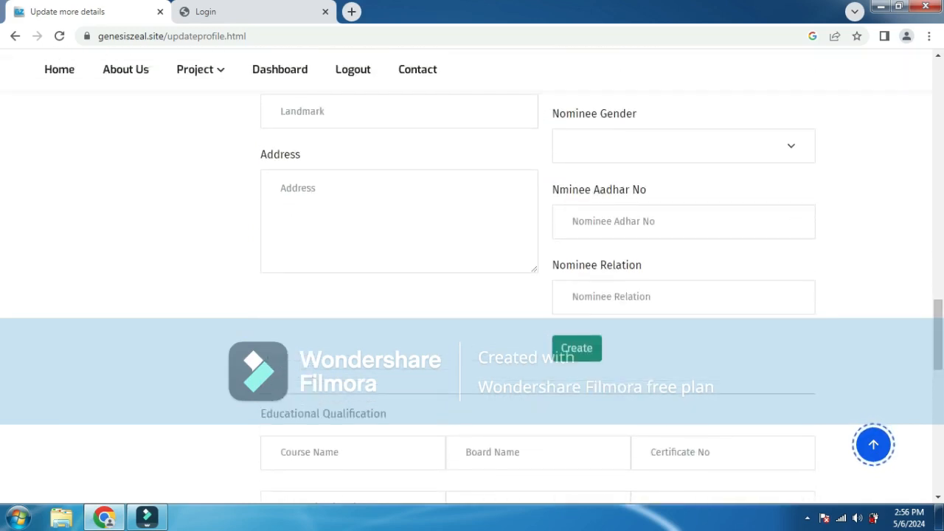
- Submit the Personal & Nominee form with Create and scroll through the reloaded page
left_click(577, 348)
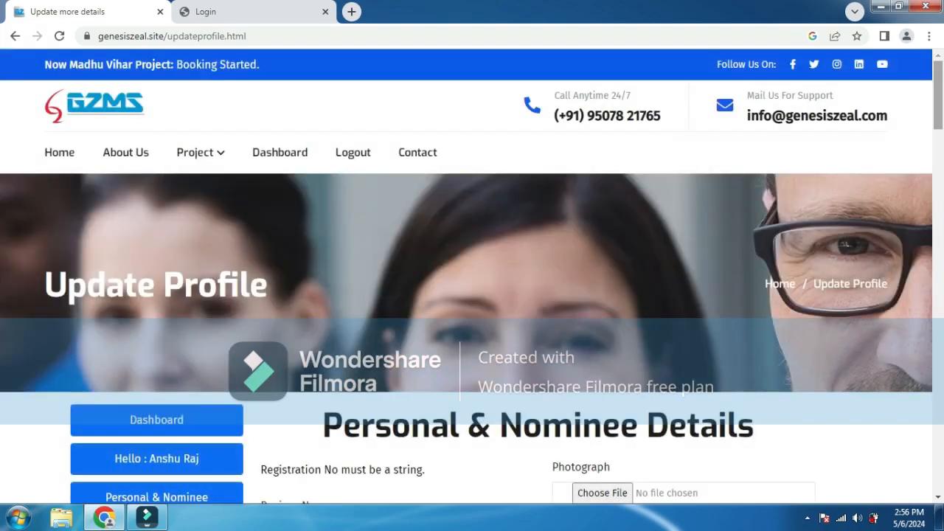
scroll(937, 96, "down", 5)
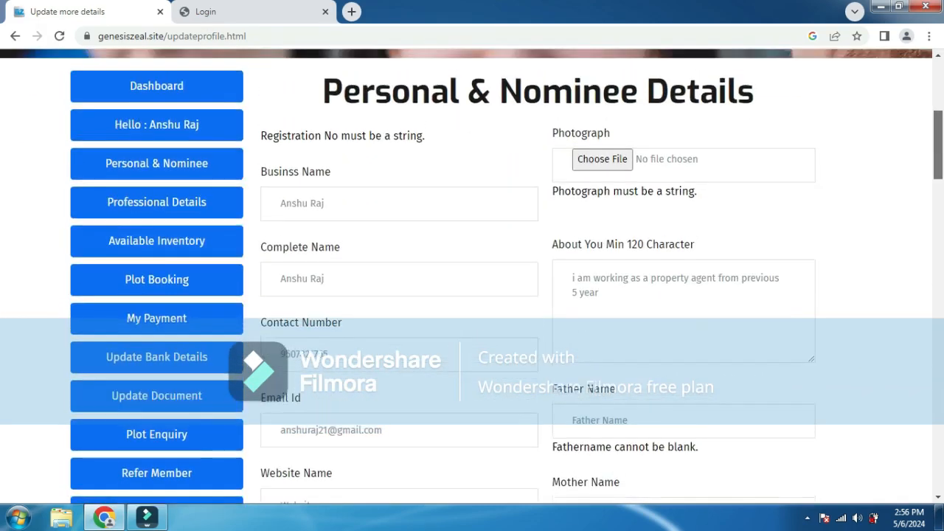
scroll(502, 273, "down", 5)
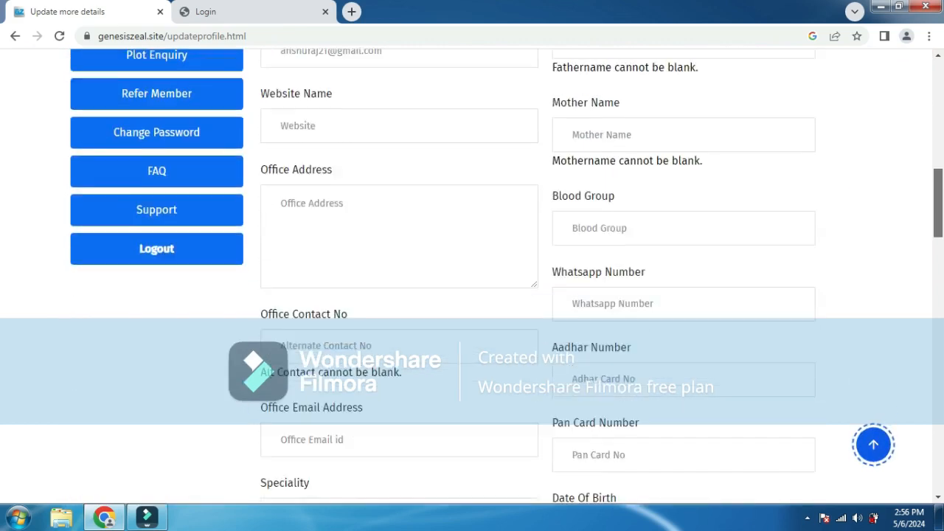
scroll(502, 273, "down", 6)
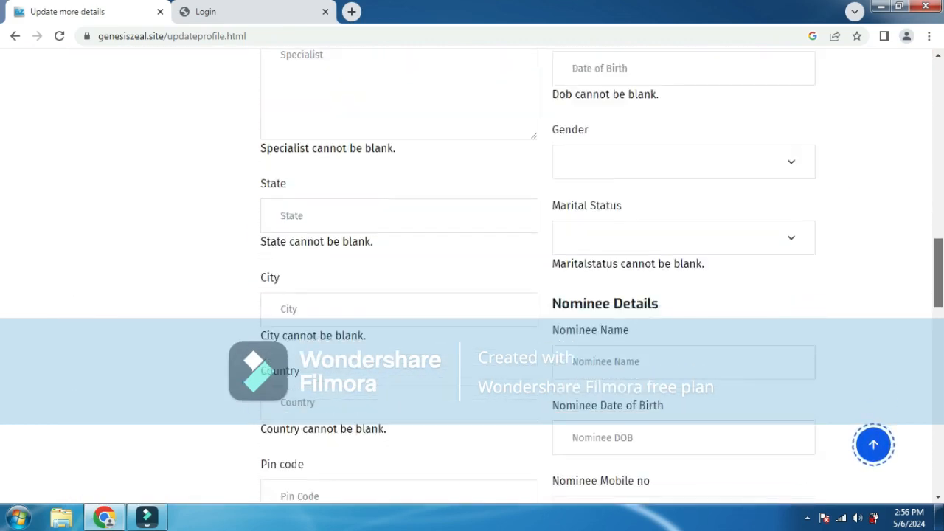
scroll(501, 273, "down", 2)
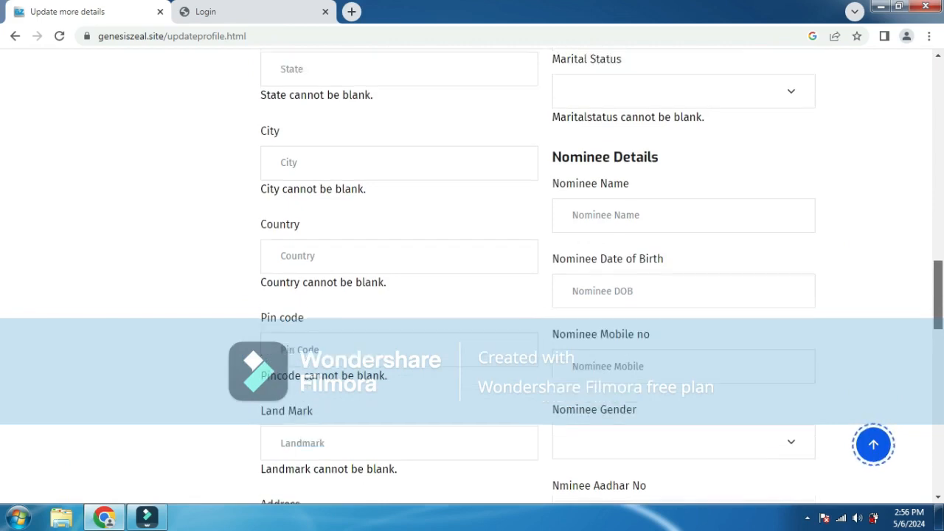
- Review the validation errors, including Marital Status and the 'cannot be blank' messages
scroll(502, 273, "up", 1)
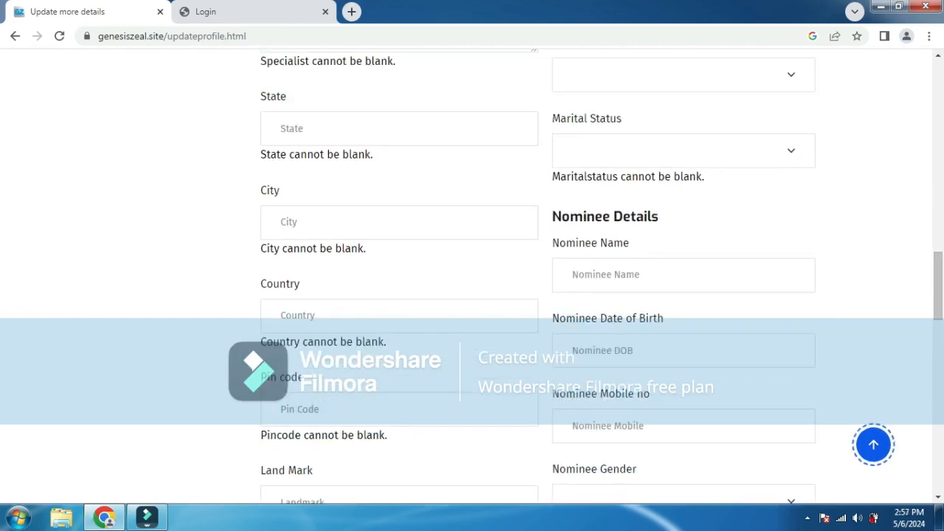
triple_click(638, 176)
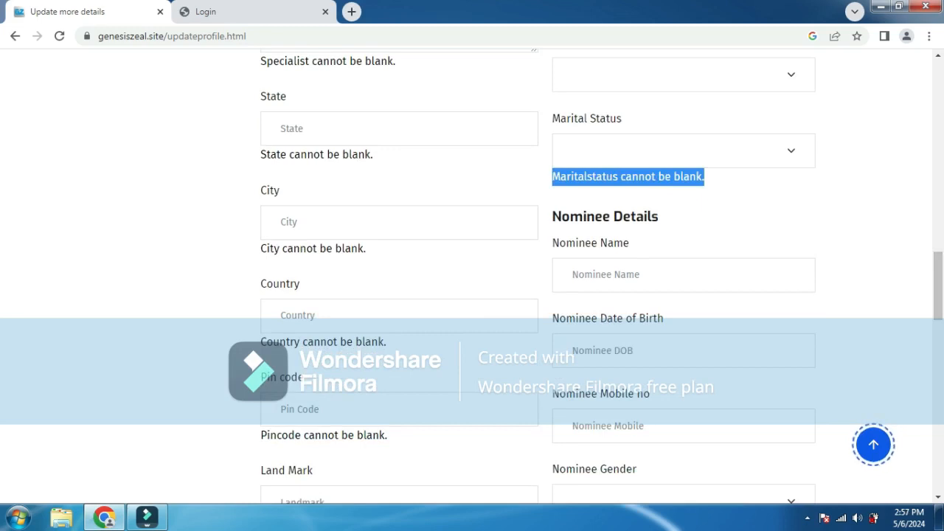
left_click(344, 155)
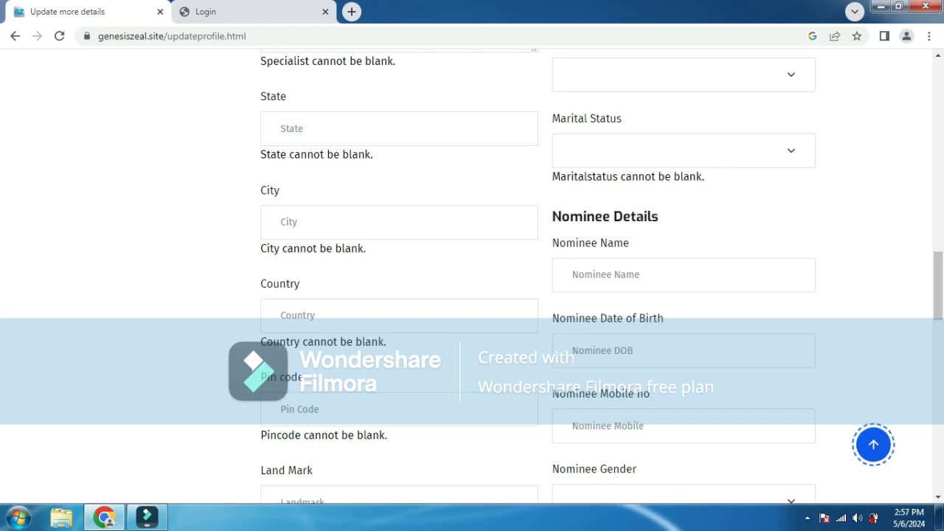
scroll(472, 273, "down", 4)
scroll(472, 273, "down", 3)
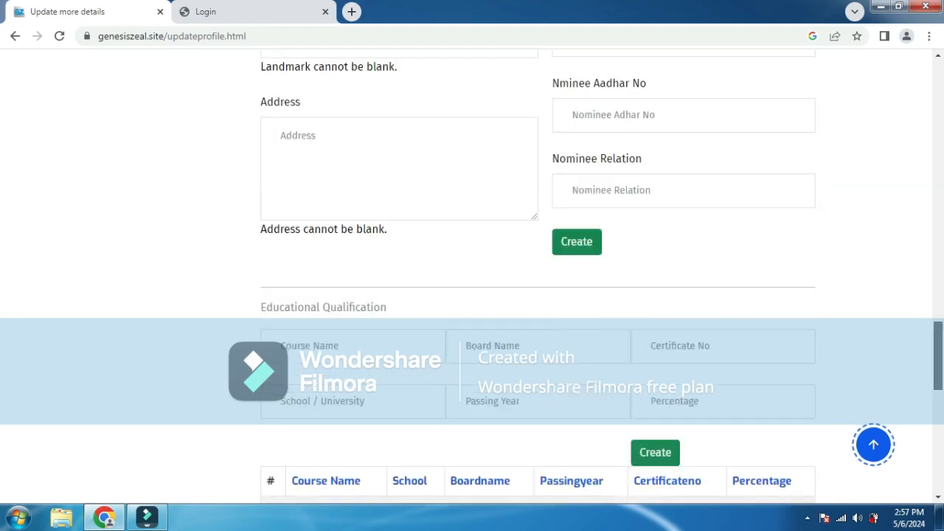
scroll(472, 273, "down", 3)
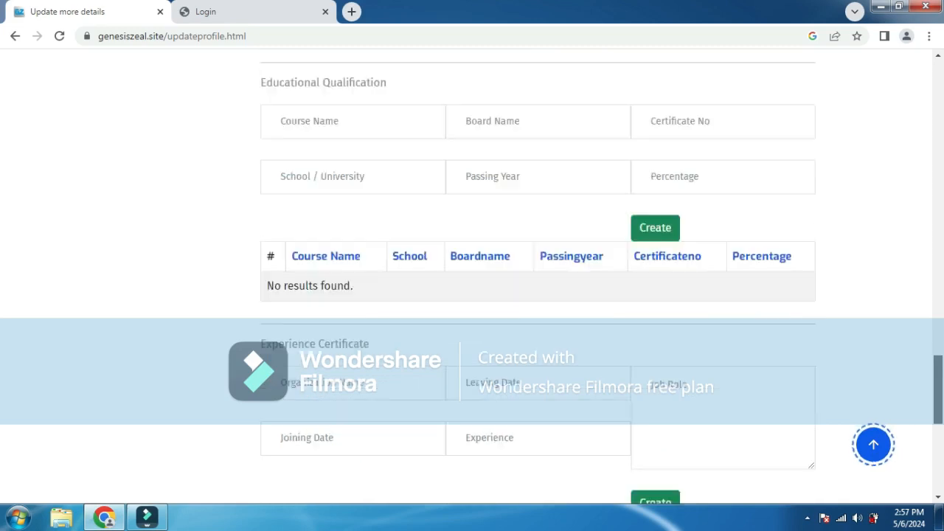
scroll(472, 273, "up", 1)
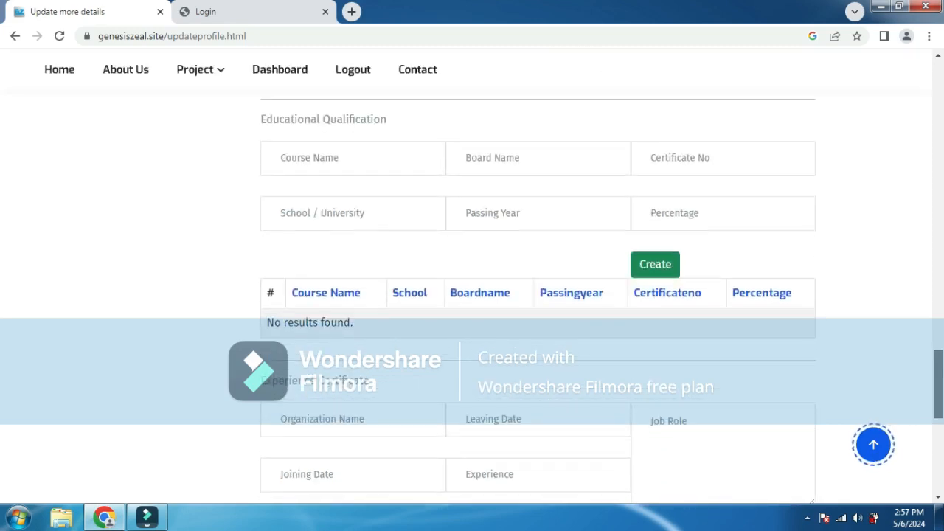
scroll(472, 272, "down", 3)
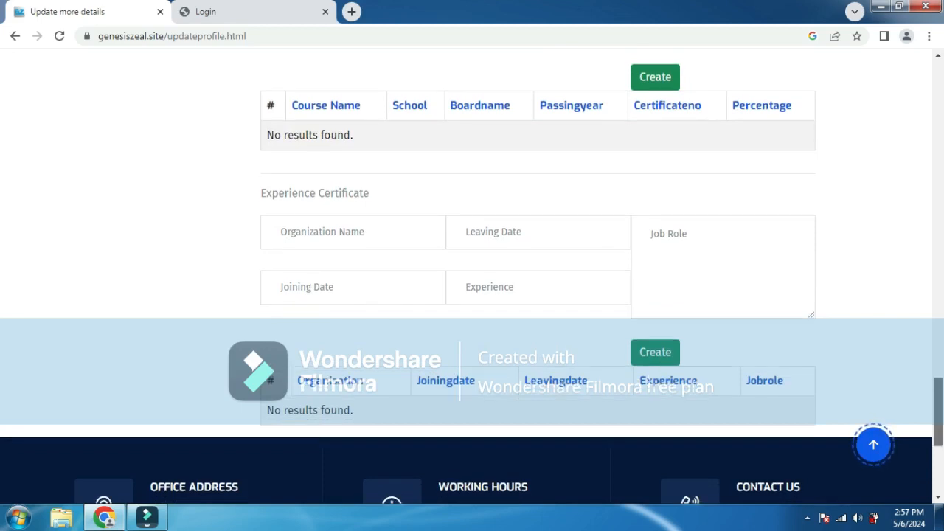
scroll(472, 273, "up", 3)
scroll(472, 281, "down", 4)
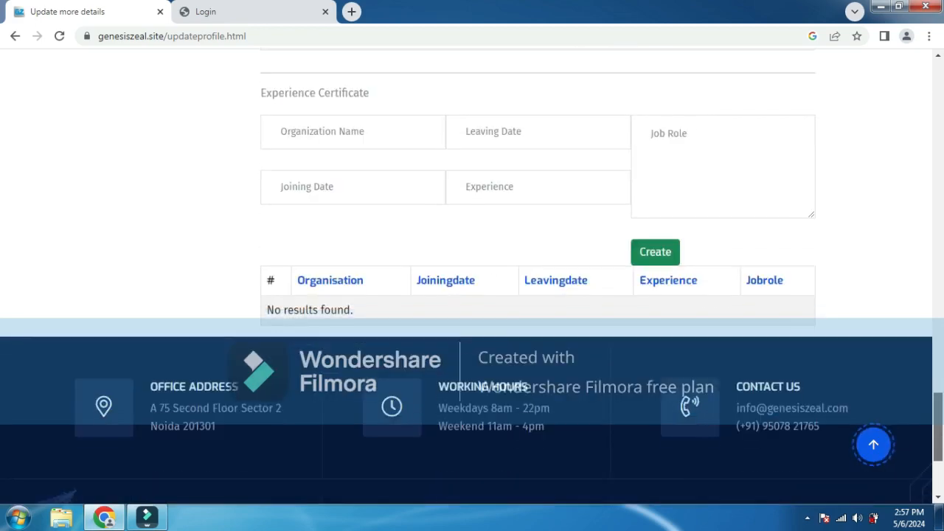
scroll(472, 281, "up", 10)
scroll(472, 280, "up", 10)
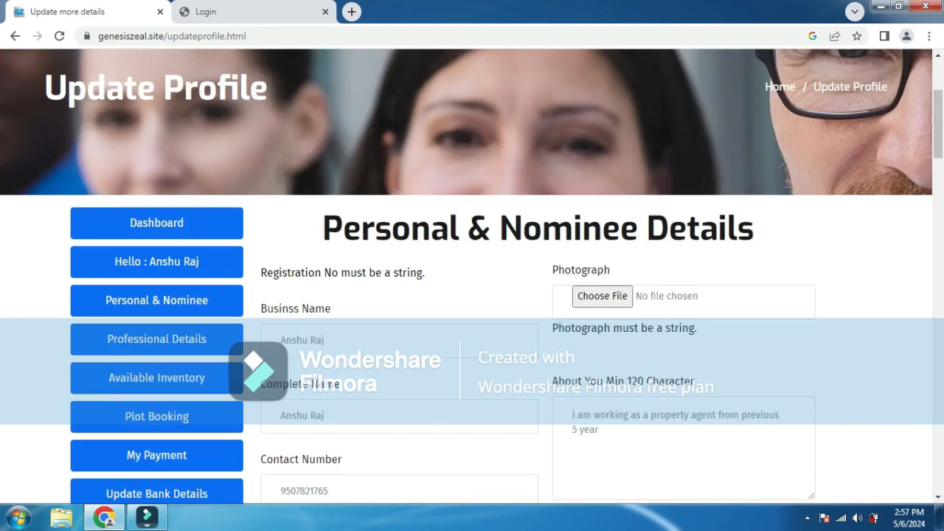
- Open Professional Details, select Company Name, and scroll through the empty form fields
left_click(157, 339)
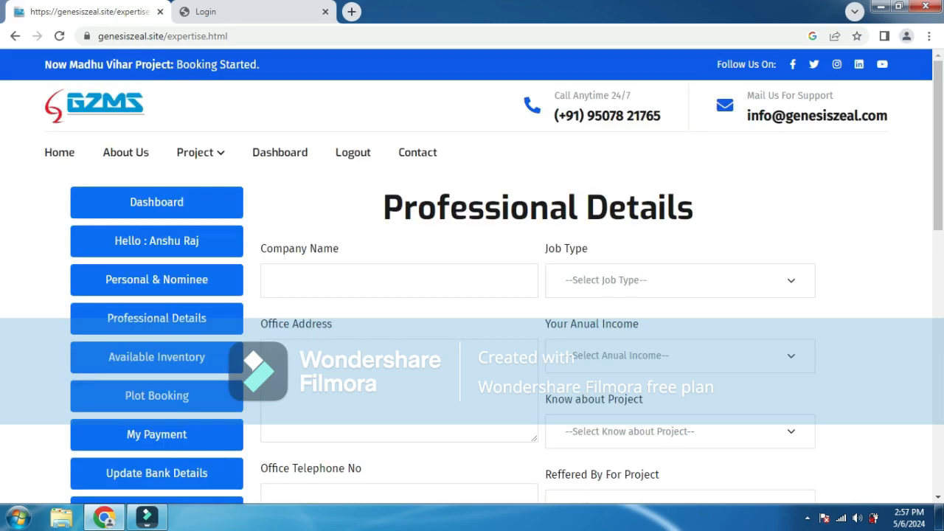
left_click(281, 280)
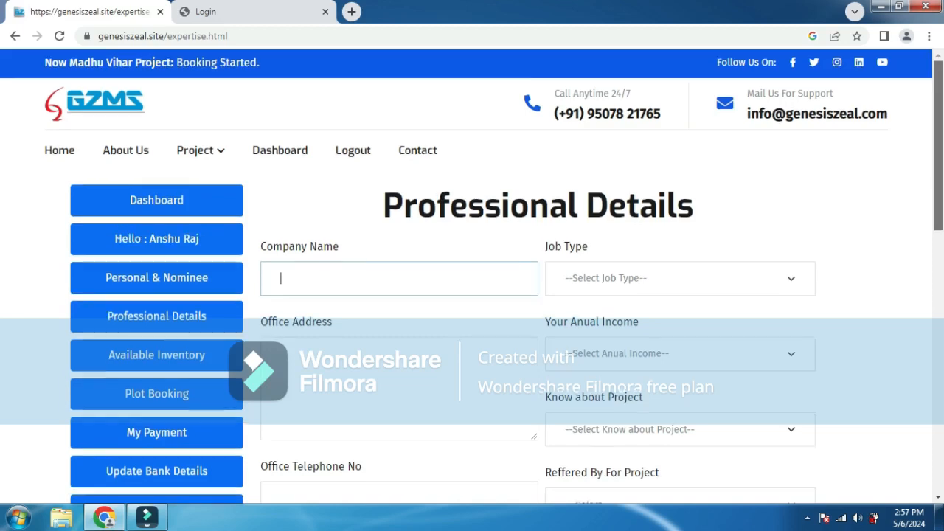
scroll(472, 277, "down", 2)
scroll(472, 277, "down", 3)
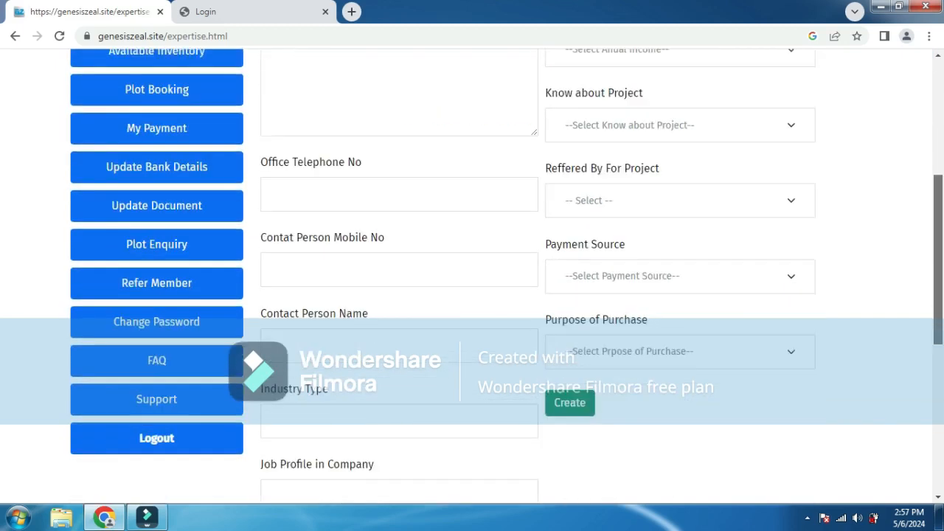
scroll(472, 277, "down", 2)
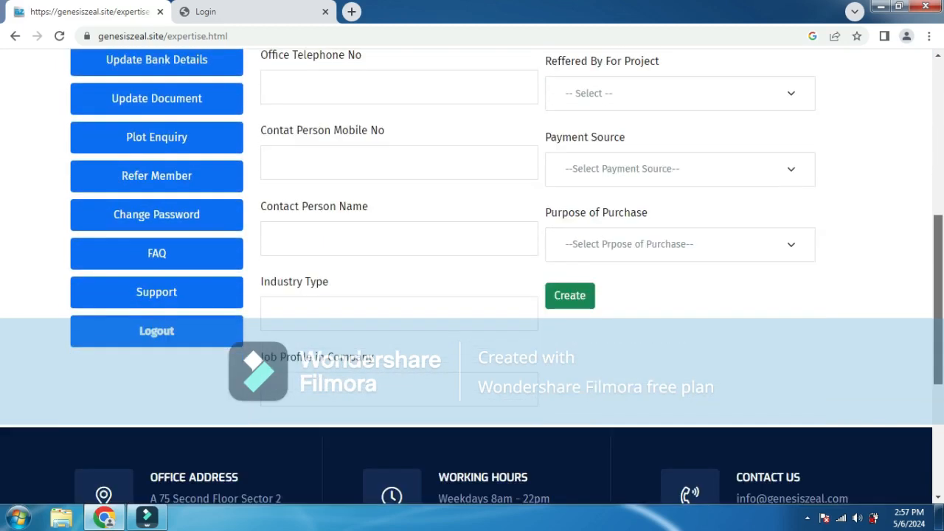
scroll(472, 277, "up", 1)
scroll(472, 276, "down", 1)
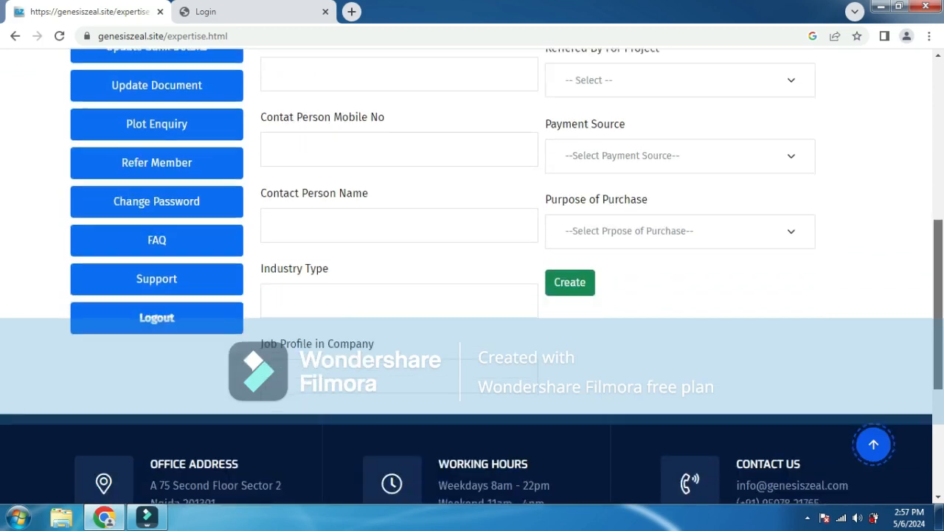
scroll(472, 277, "up", 3)
scroll(472, 277, "up", 1)
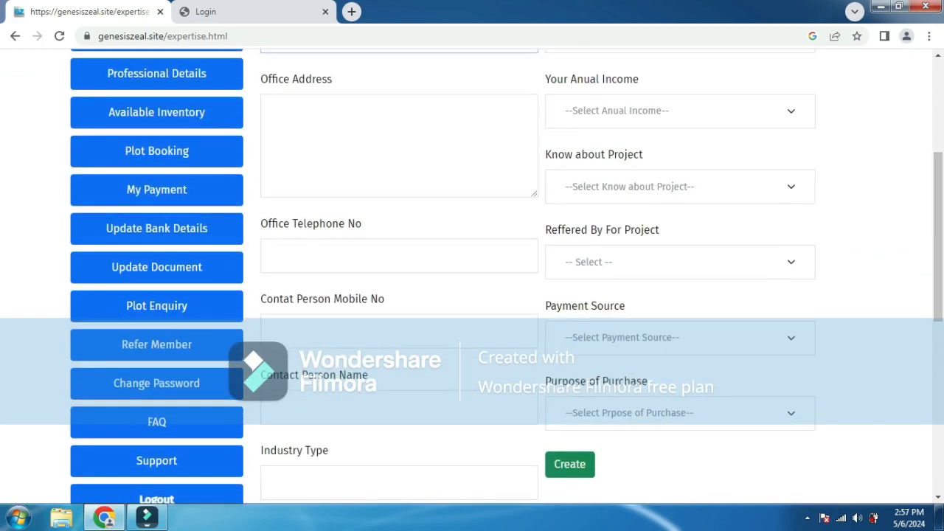
- Dismiss the colour-scheme prompt, pick the referring member, and set Know about Project to 'Advertisment'
left_click(680, 413)
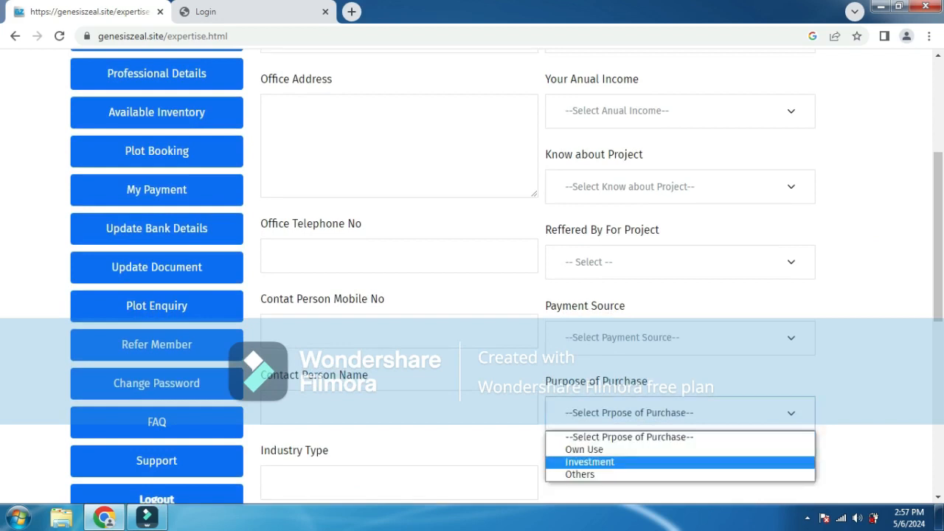
left_click(680, 338)
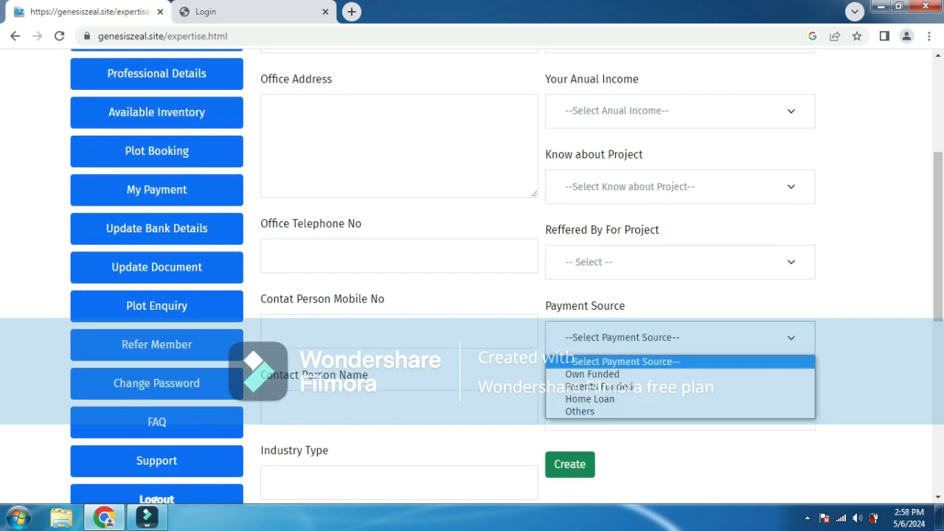
left_click(680, 263)
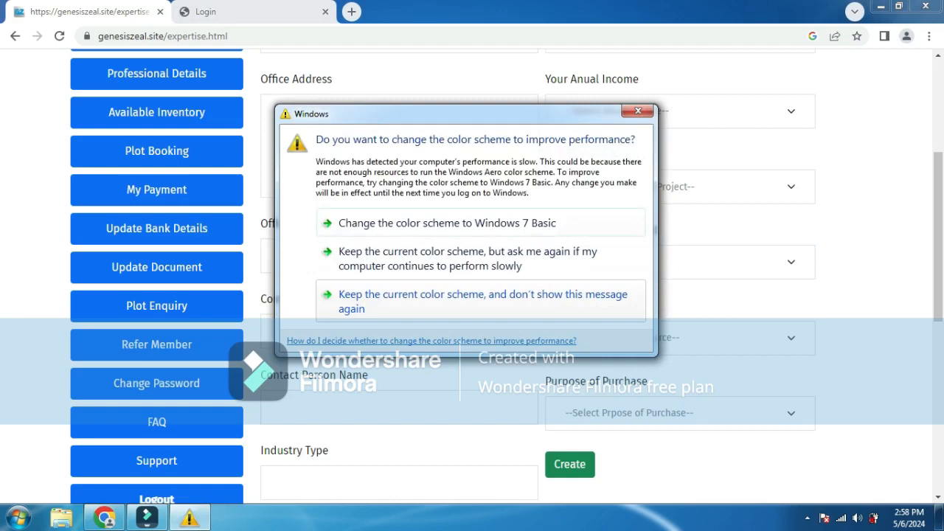
left_click(638, 111)
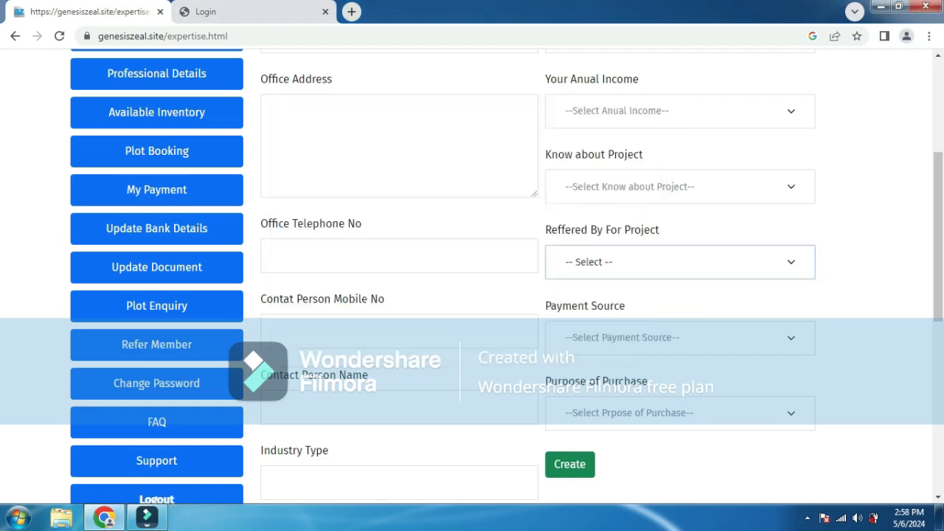
left_click(680, 262)
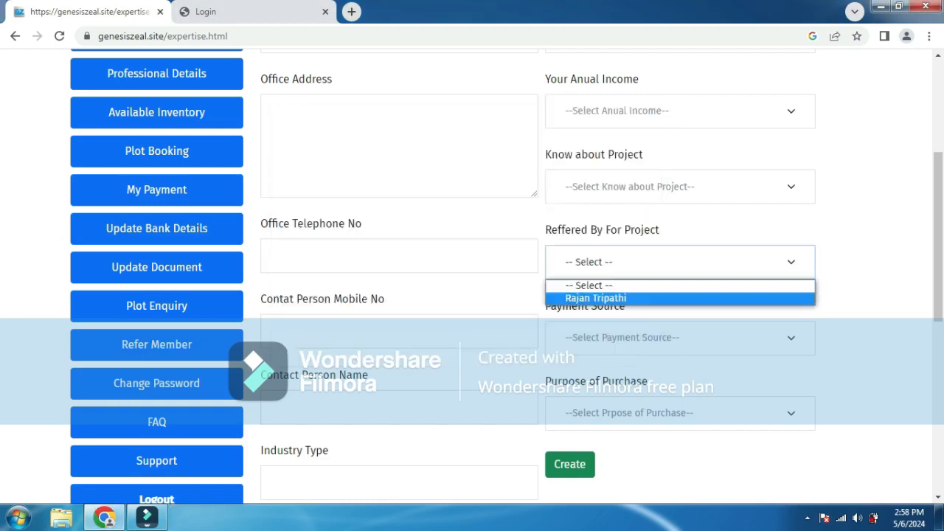
left_click(620, 299)
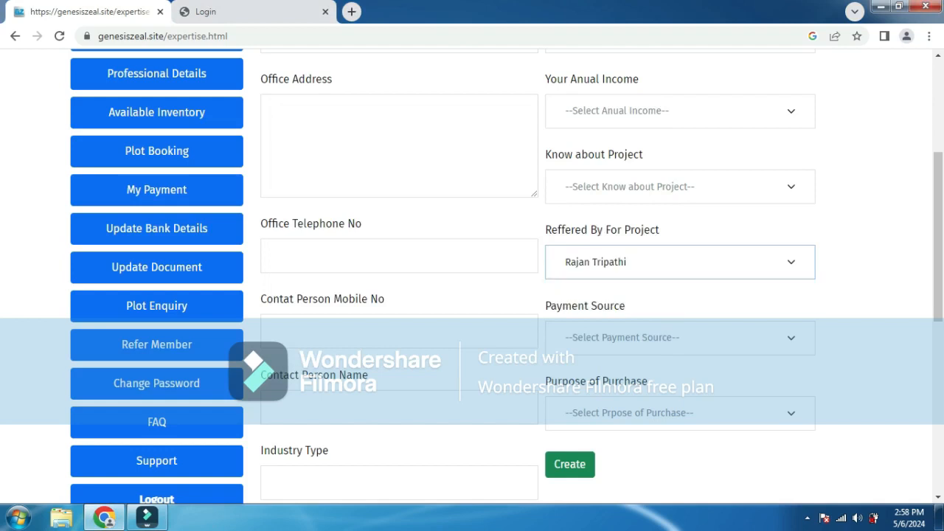
left_click(680, 186)
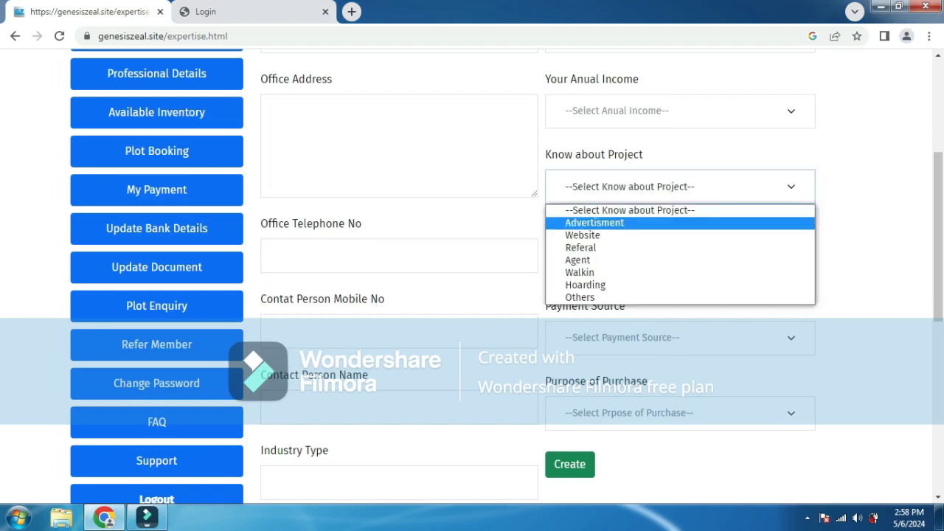
left_click(595, 223)
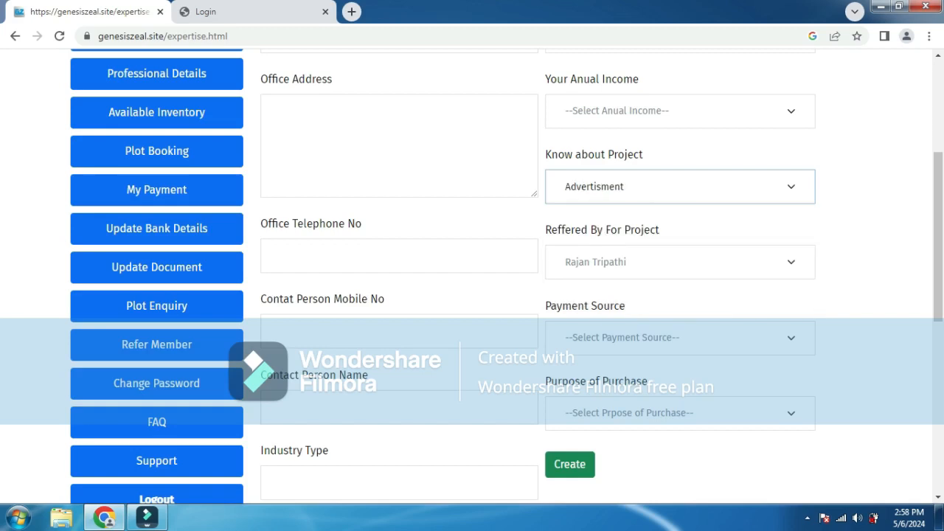
- Browse the Anual Income and Job Type choices, leaving both unset
left_click(680, 111)
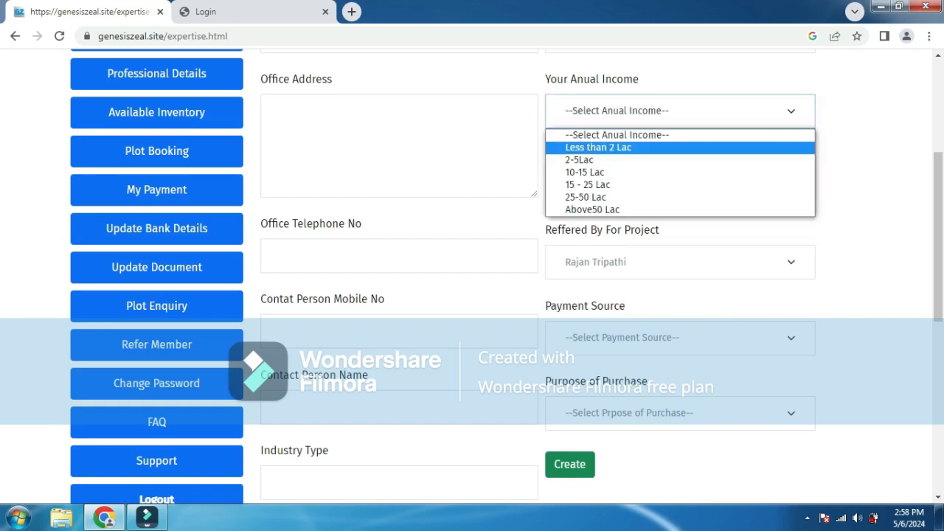
key("Escape")
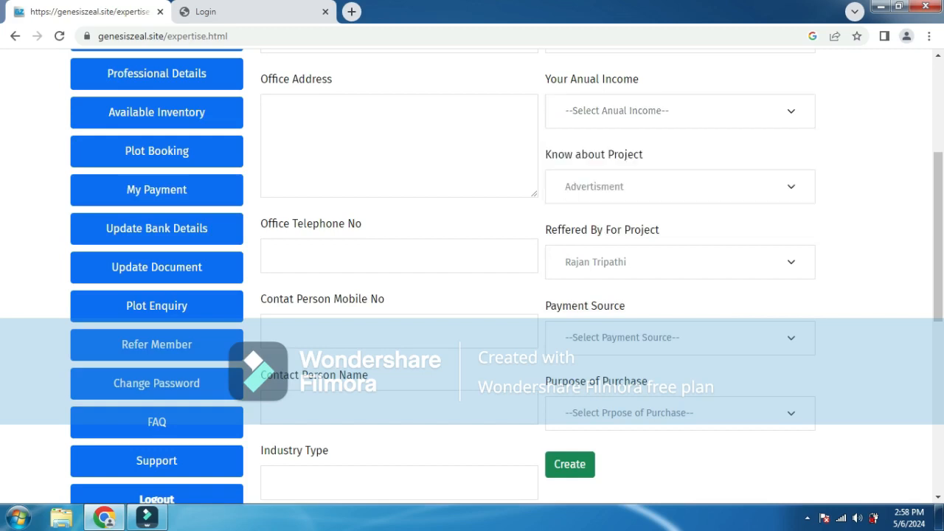
scroll(472, 295, "up", 4)
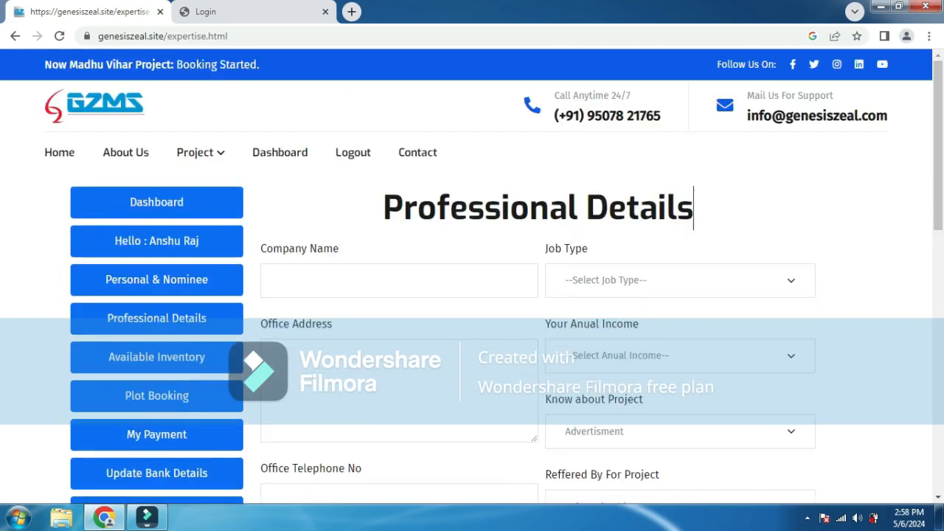
left_click(679, 280)
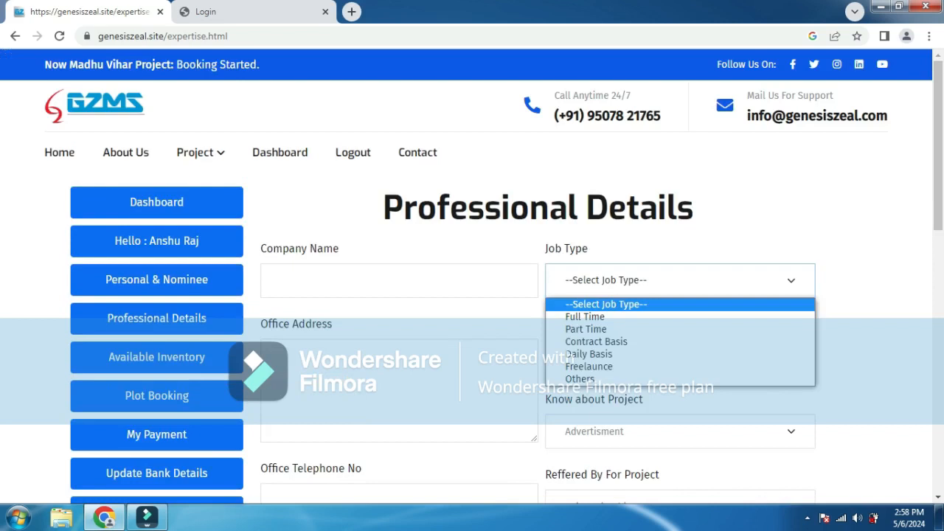
key("Down")
key("Down")
key("Down")
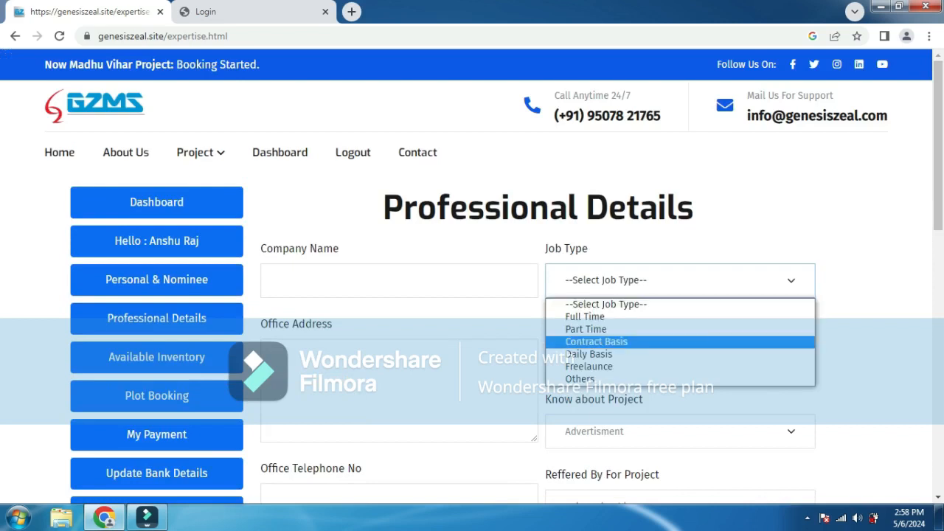
key("Down")
key("Down")
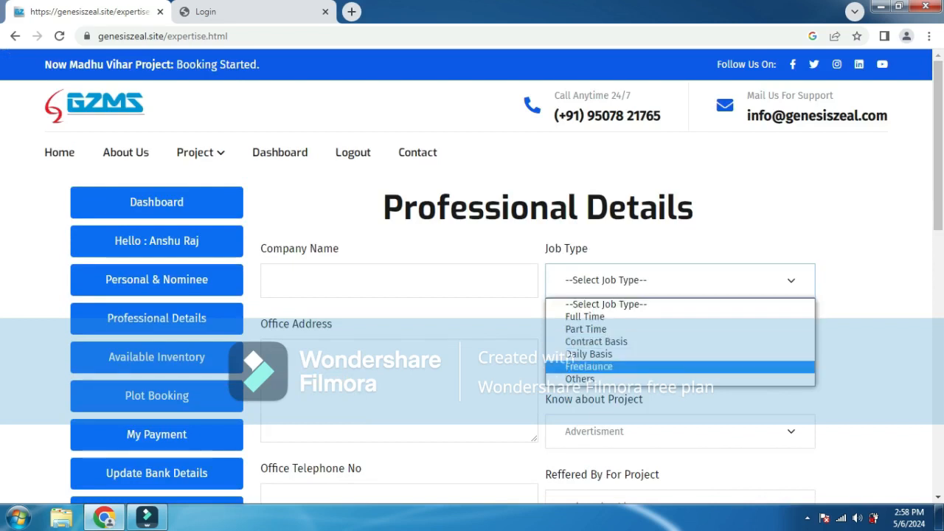
key("Up")
key("Up")
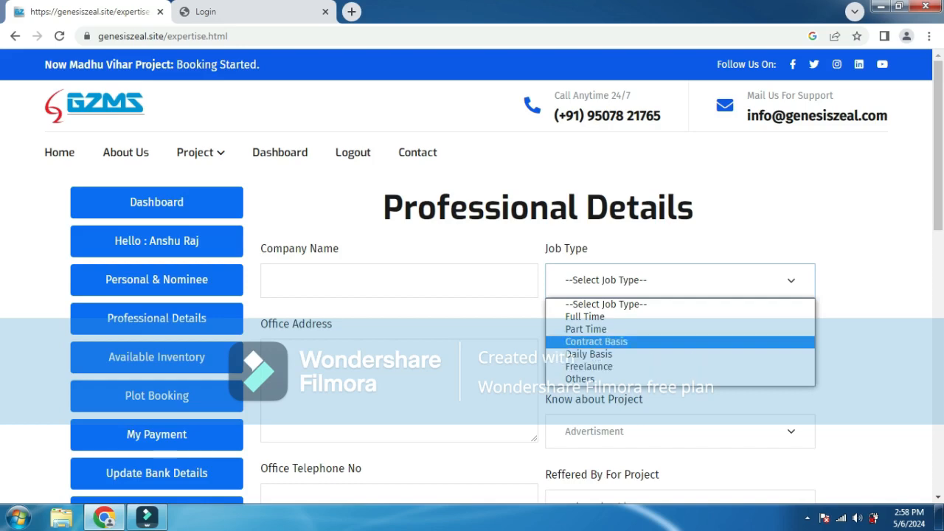
key("Escape")
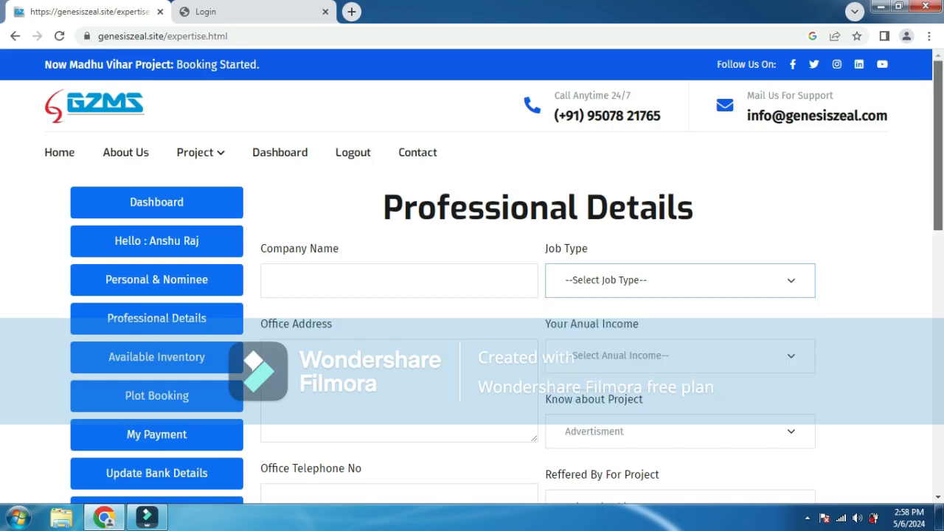
scroll(472, 278, "down", 2)
scroll(472, 277, "down", 2)
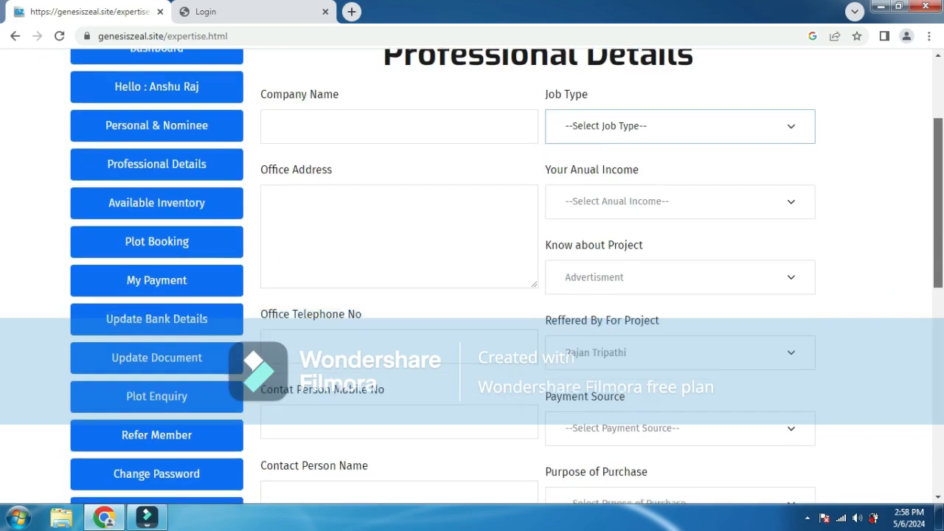
scroll(472, 278, "up", 3)
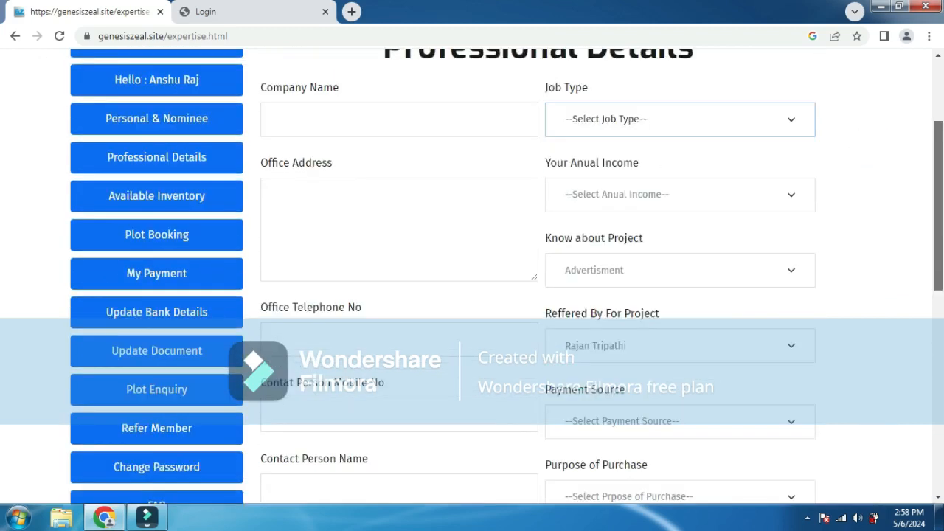
scroll(472, 277, "down", 5)
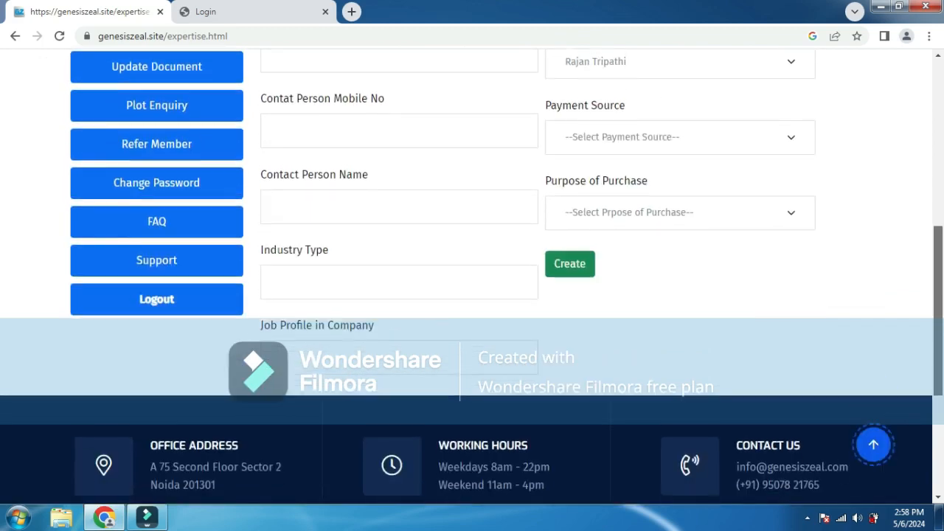
scroll(157, 257, "up", 4)
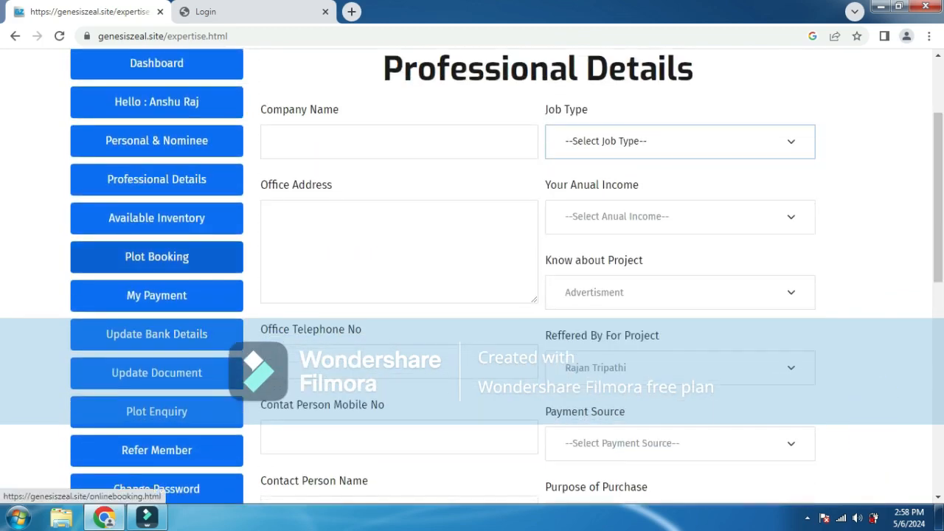
- Open Available Inventory and scroll the Madhu Vihar layout down to the bottom plot rows
left_click(157, 217)
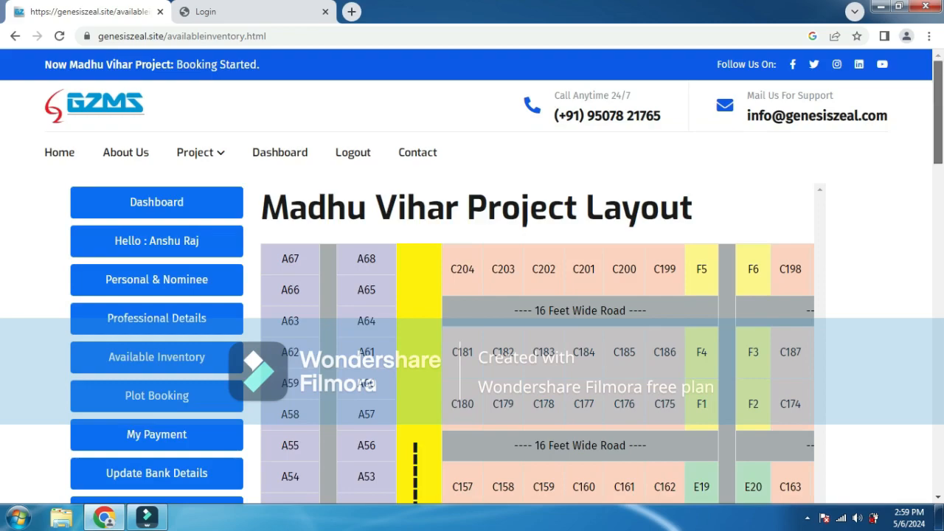
scroll(472, 278, "down", 7)
scroll(472, 278, "down", 6)
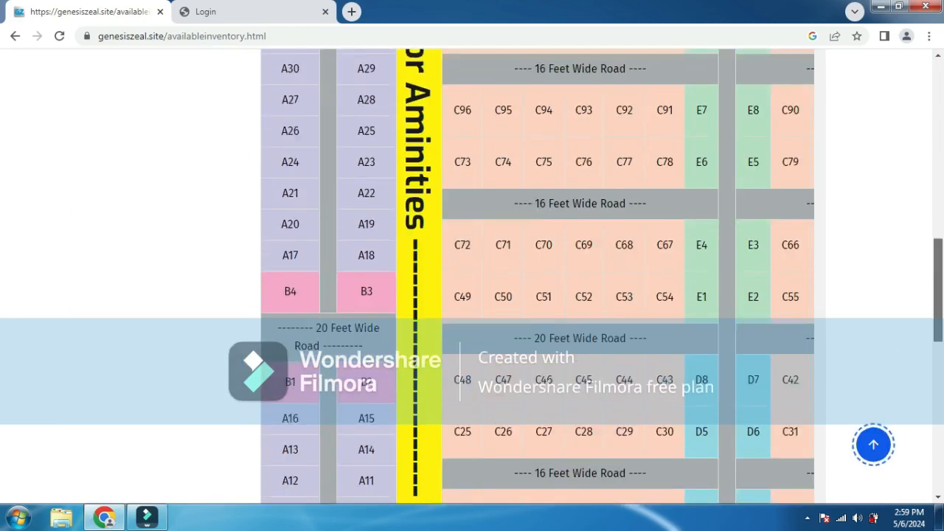
scroll(472, 278, "down", 3)
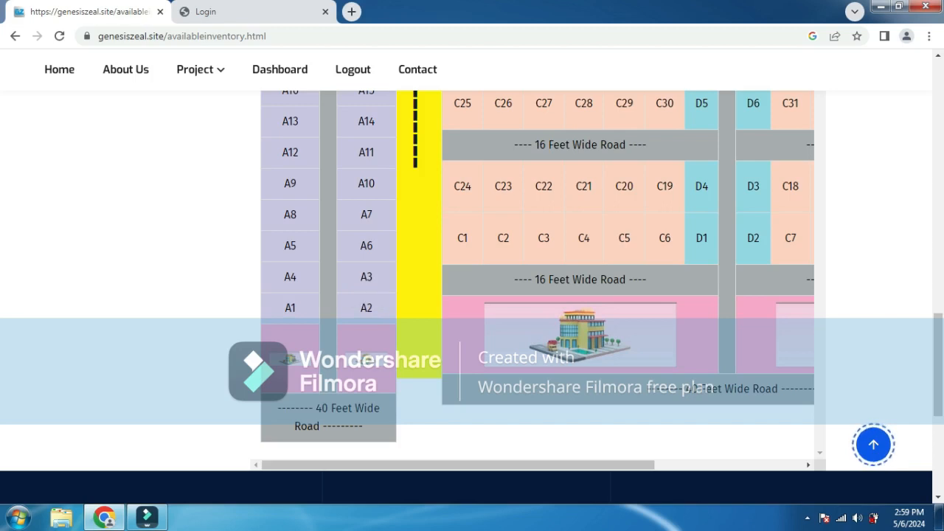
left_click(291, 308)
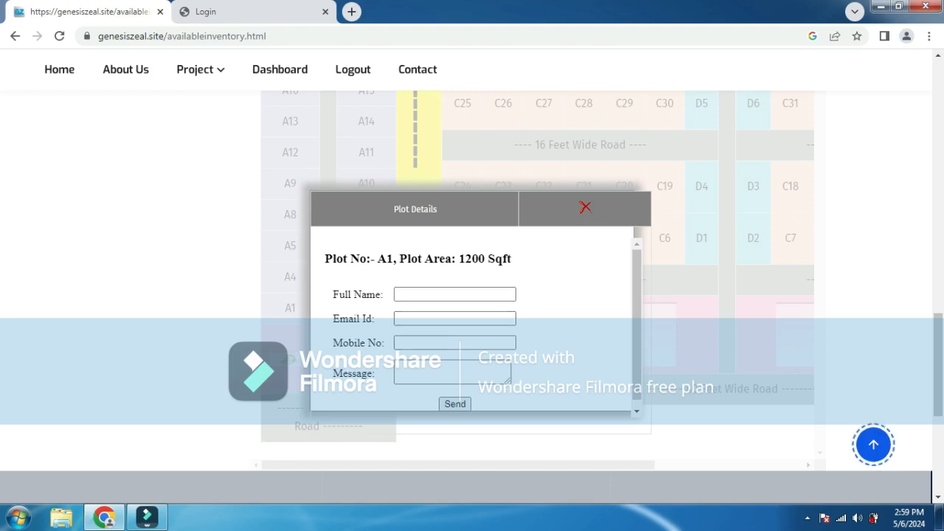
scroll(290, 279, "down", 1)
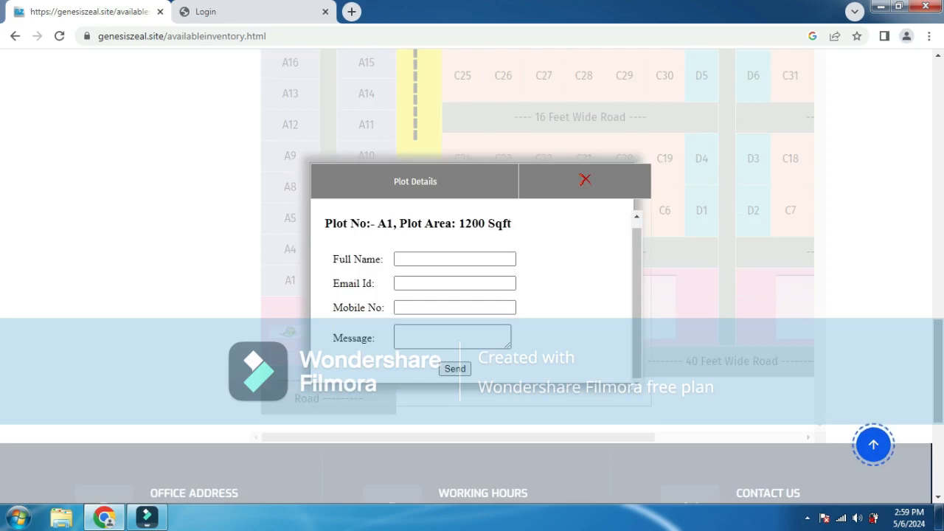
left_click(455, 259)
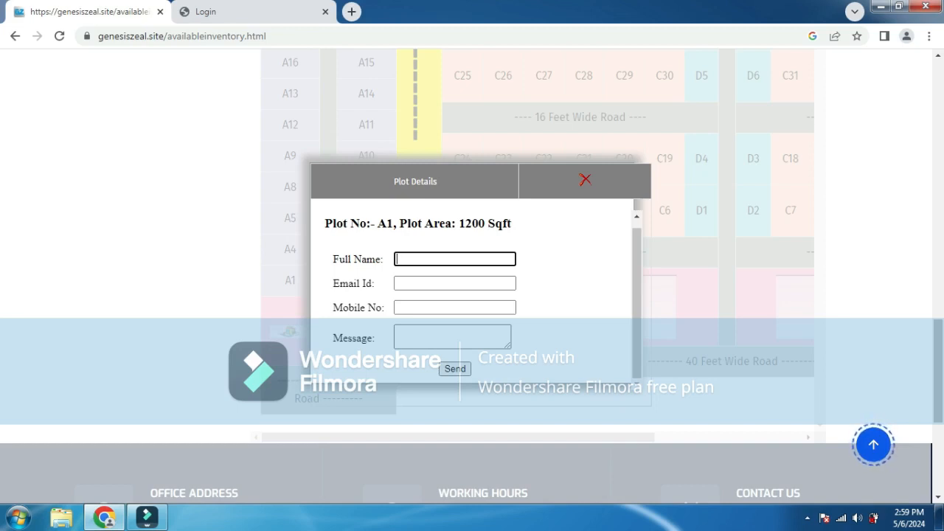
key("Escape")
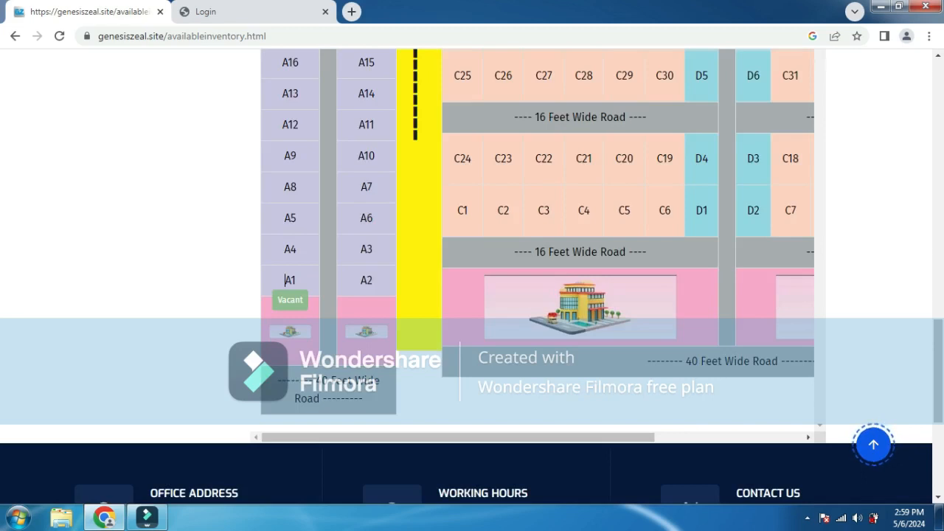
left_click(285, 281)
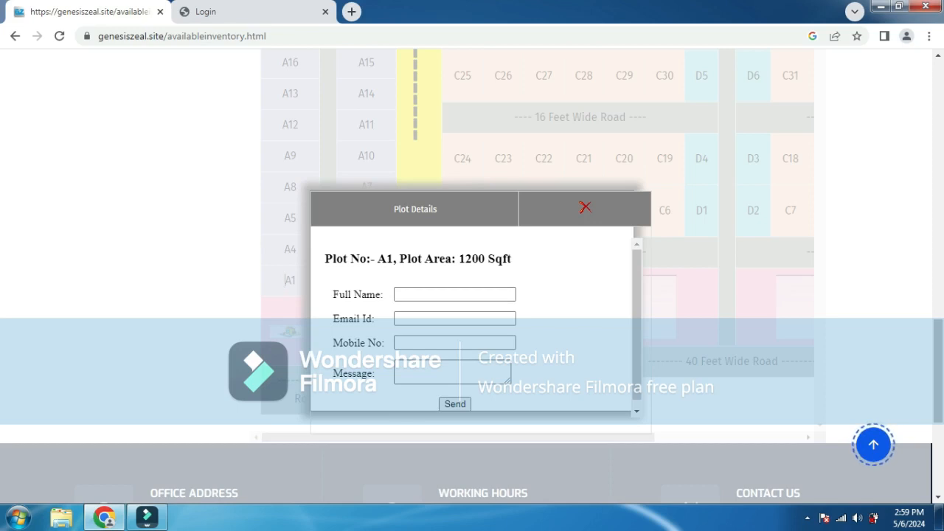
scroll(472, 277, "down", 1)
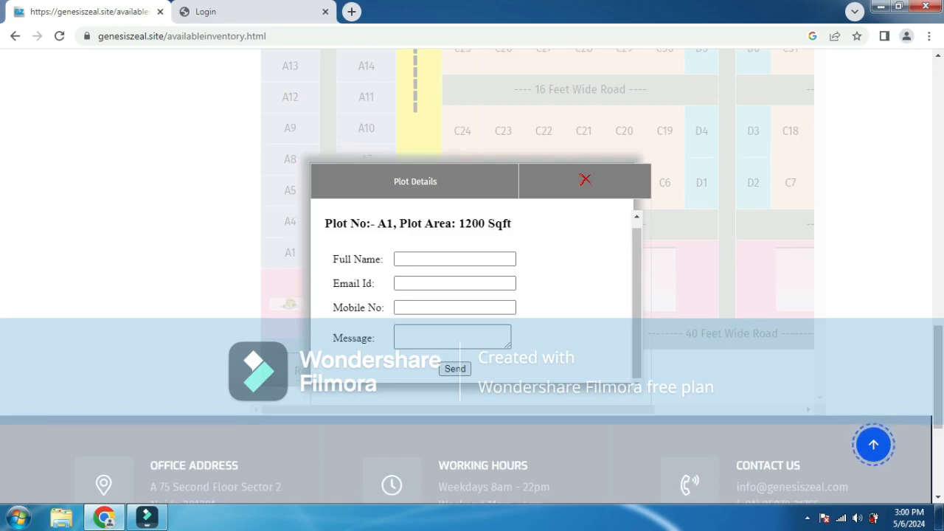
left_click(286, 252)
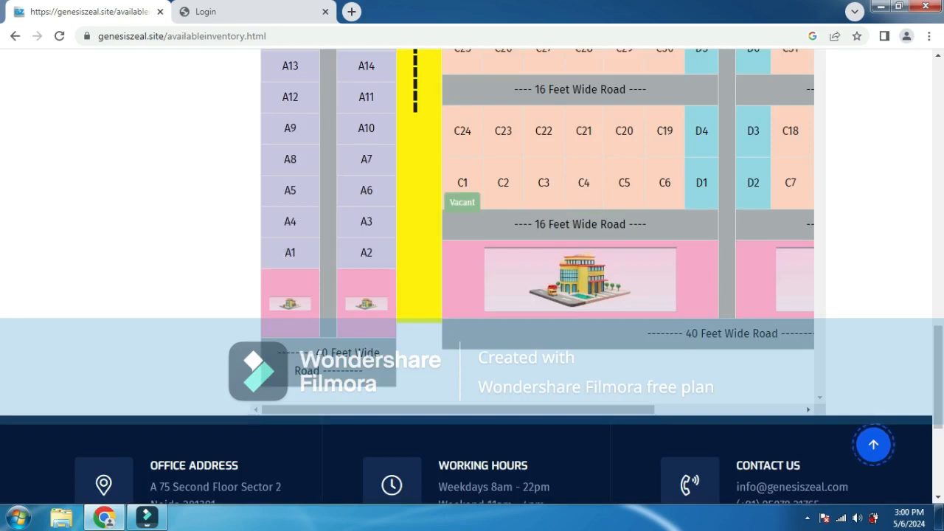
- Open and close the plot C1 details popup, then look over the Madhu Vihar grid
left_click(463, 183)
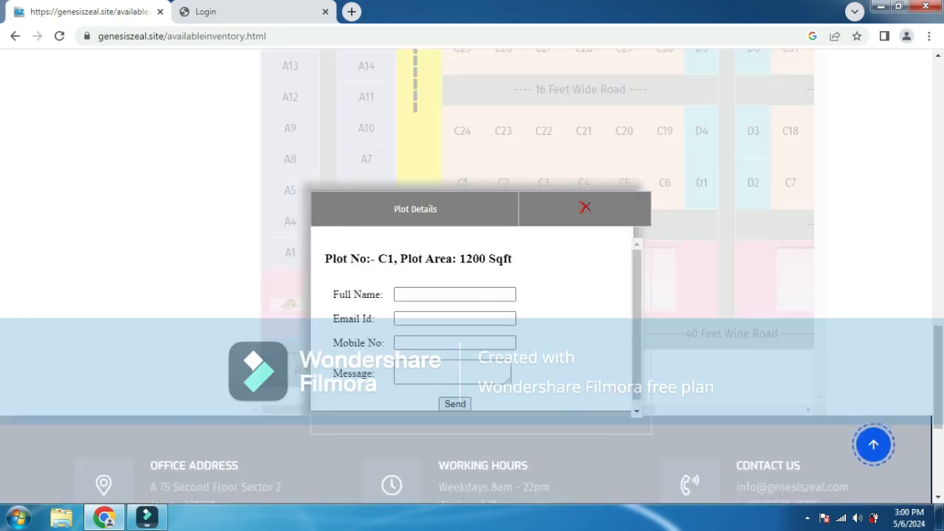
left_click(462, 183)
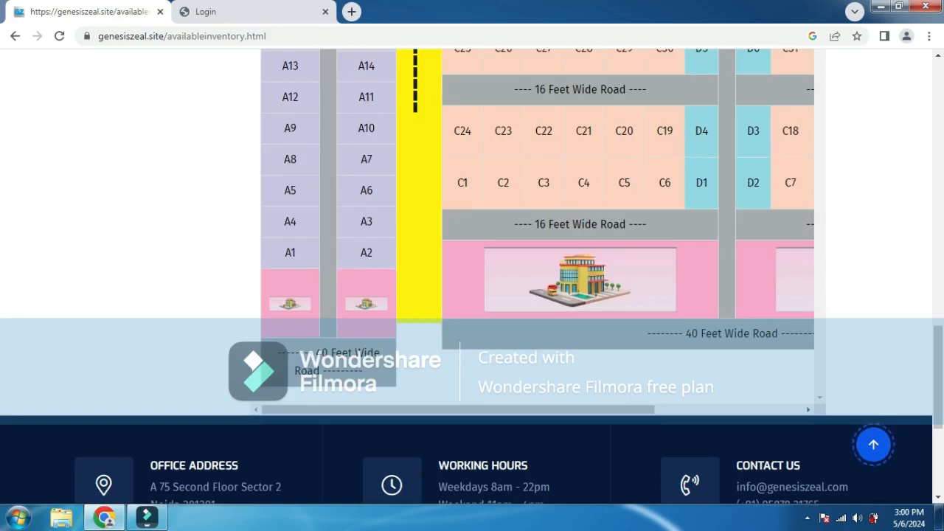
scroll(463, 183, "up", 10)
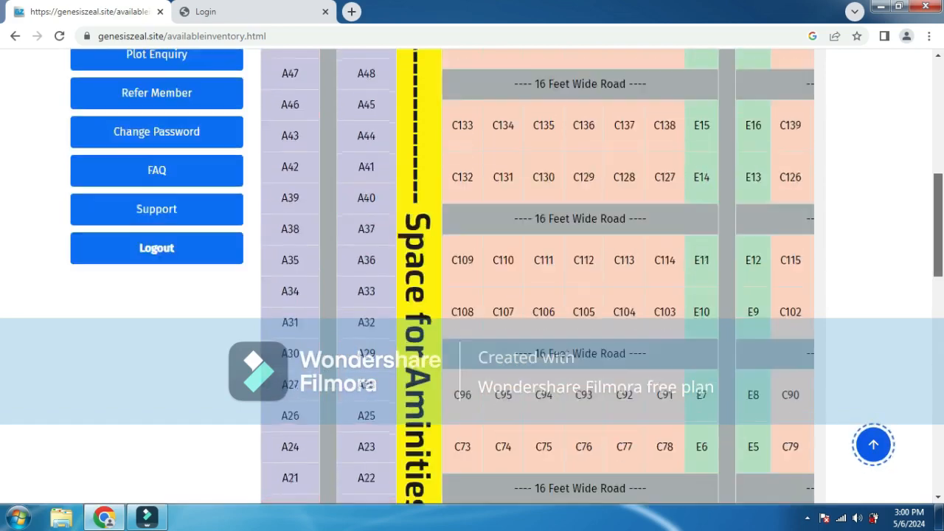
scroll(462, 183, "up", 5)
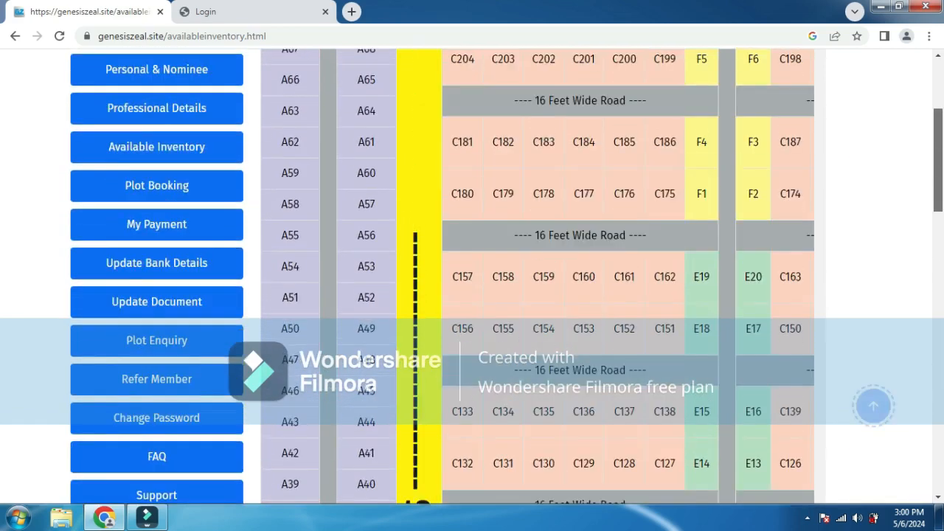
scroll(466, 277, "down", 1)
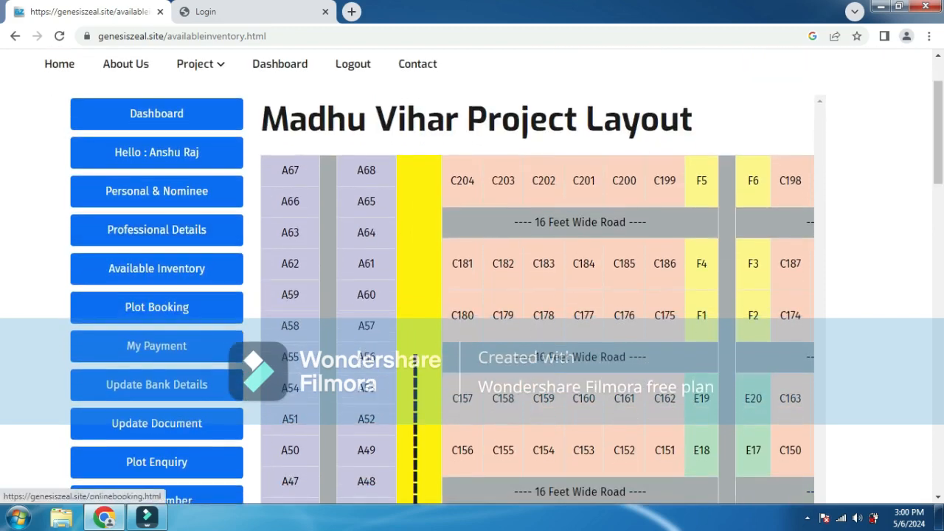
- Open the Plot Booking form, focus the Booking Center field, and scroll down through the fields
left_click(157, 307)
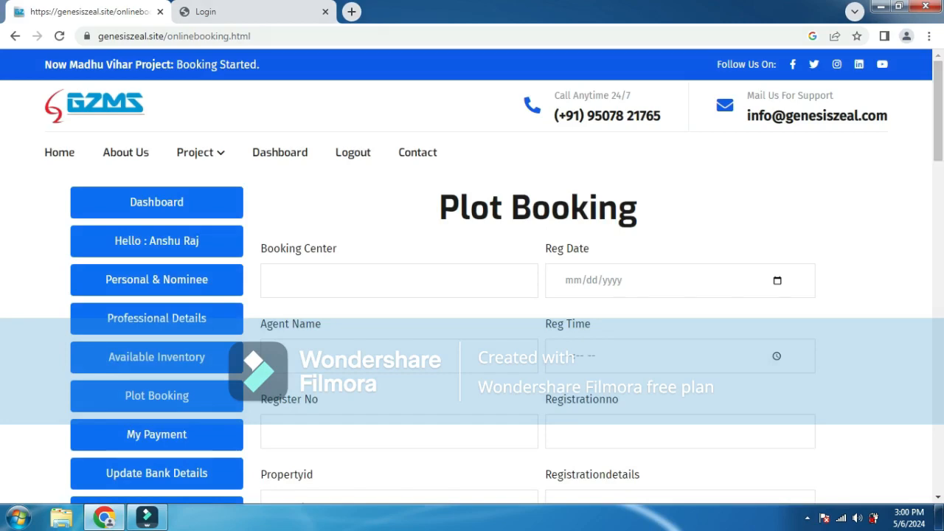
left_click(280, 280)
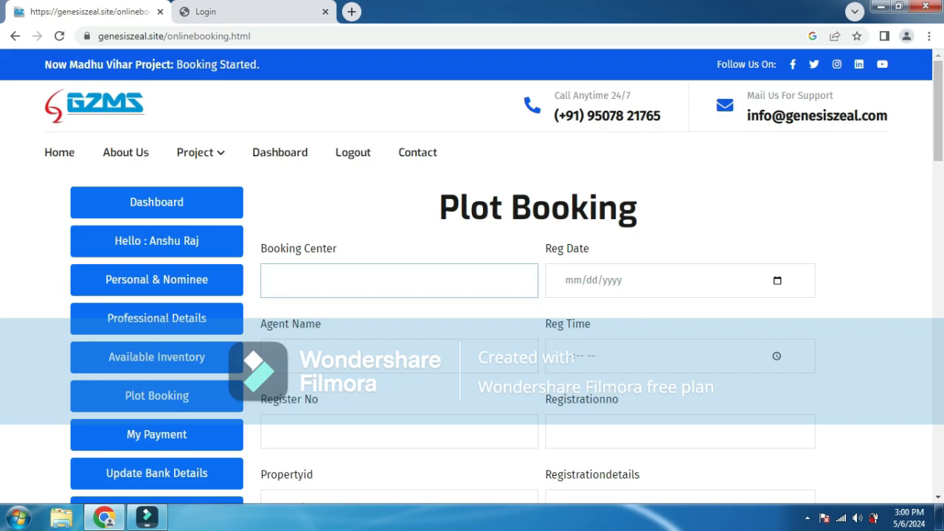
scroll(473, 278, "down", 2)
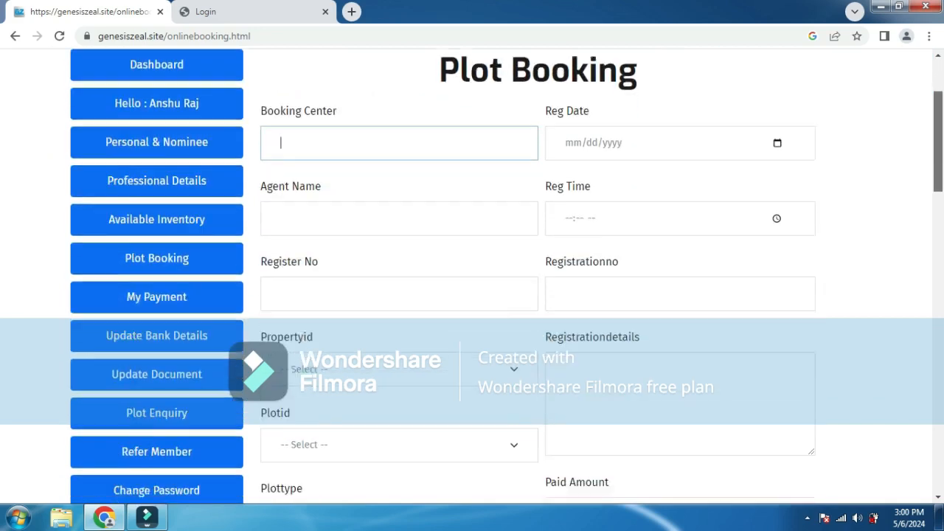
scroll(472, 277, "down", 1)
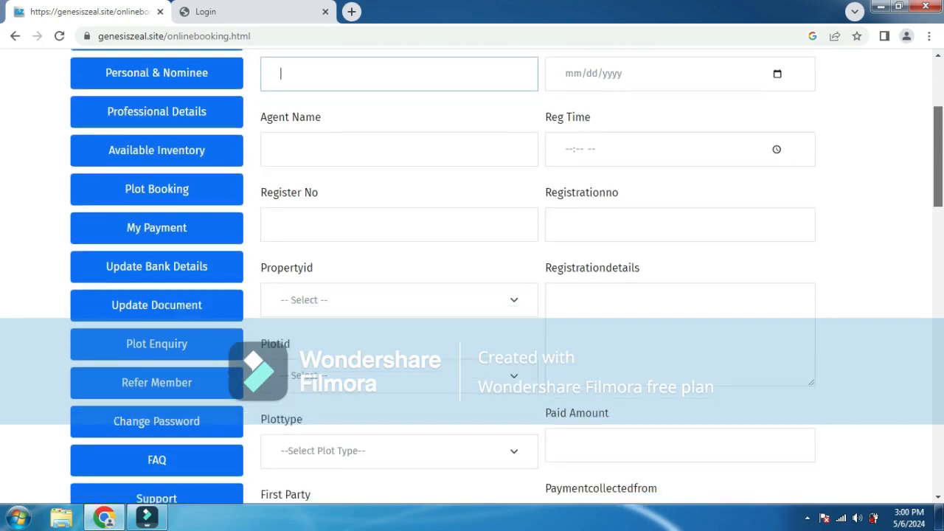
scroll(472, 277, "down", 2)
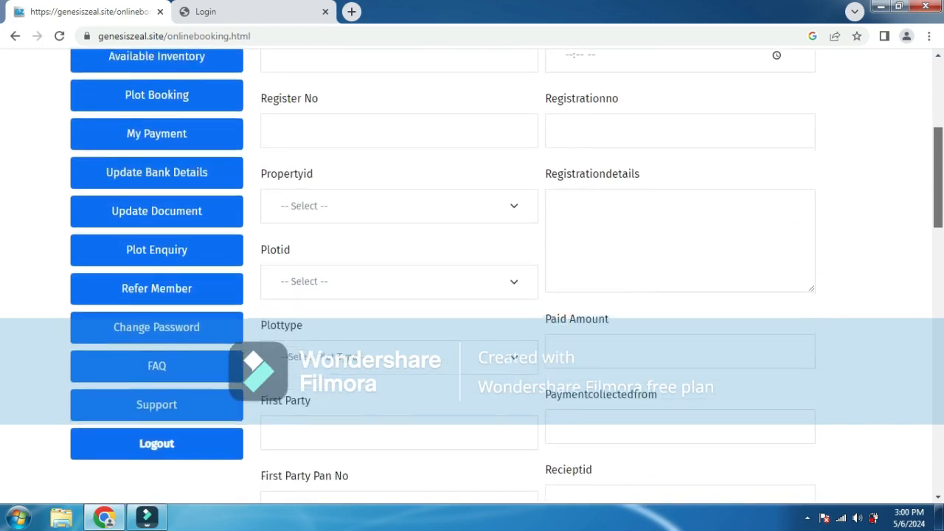
scroll(472, 278, "down", 3)
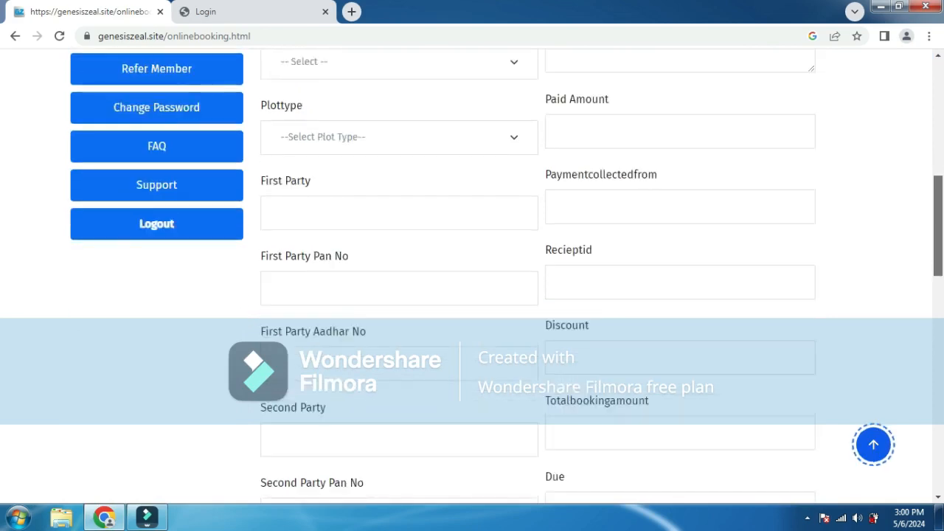
- Review the booking form fields, highlighting the word 'Party' in the First Party label
scroll(472, 277, "up", 5)
scroll(472, 278, "down", 3)
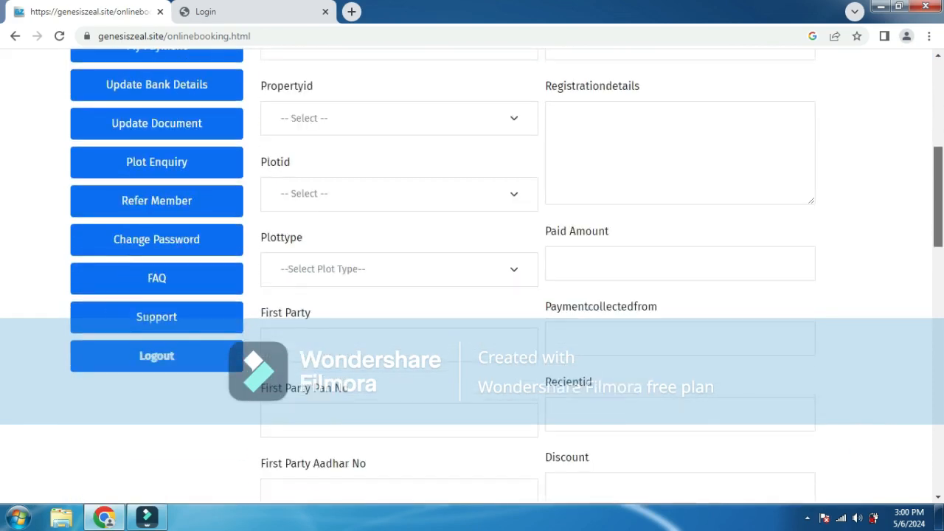
scroll(472, 277, "up", 1)
scroll(472, 277, "down", 3)
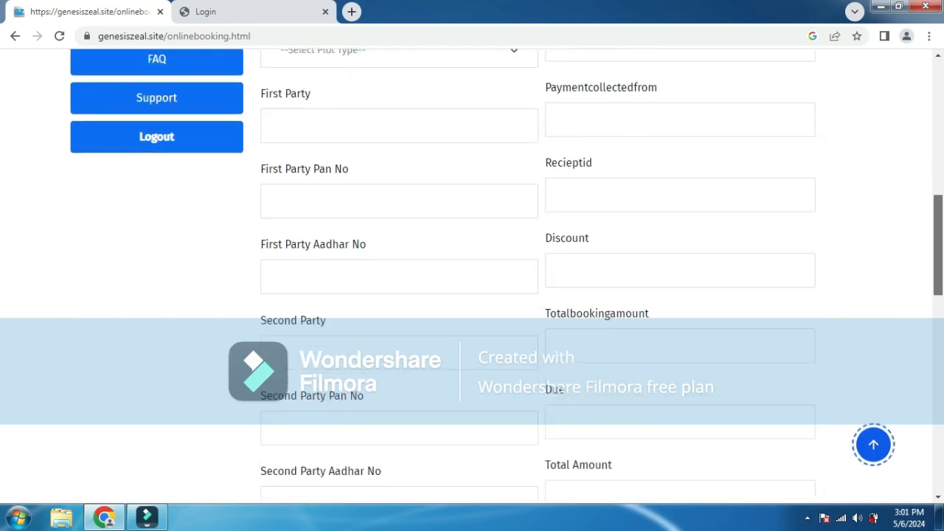
scroll(472, 278, "down", 5)
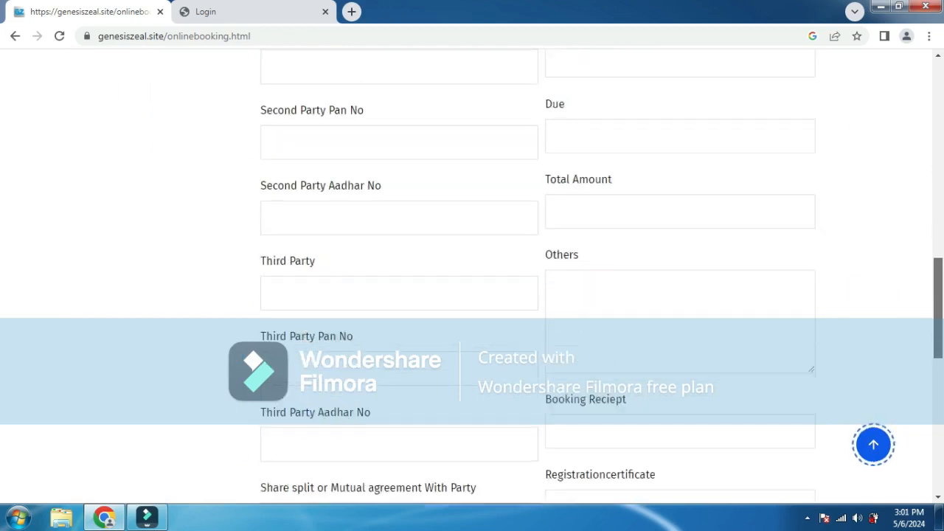
scroll(472, 277, "up", 3)
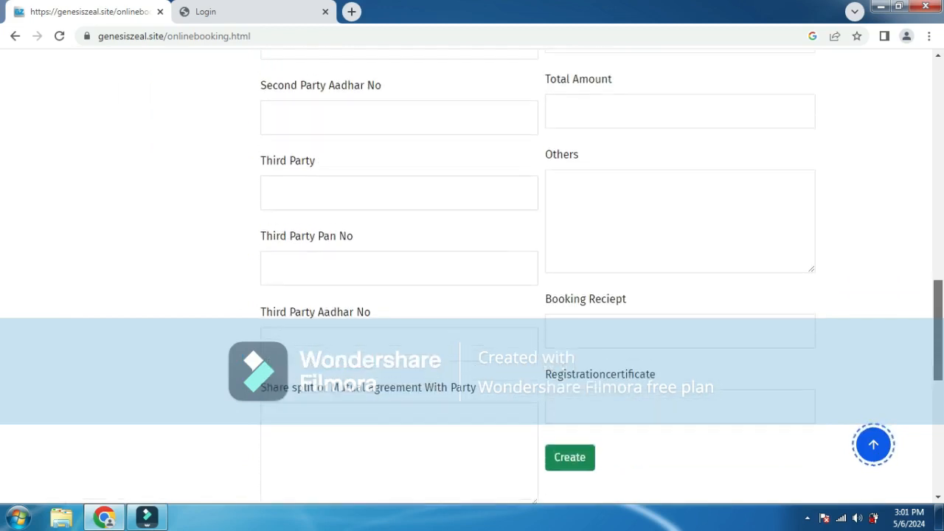
scroll(472, 277, "up", 4)
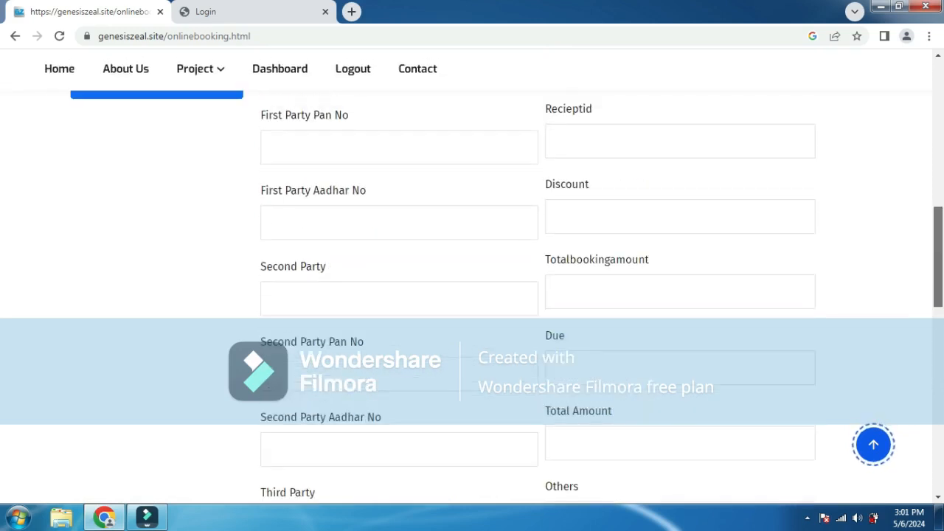
scroll(472, 277, "down", 1)
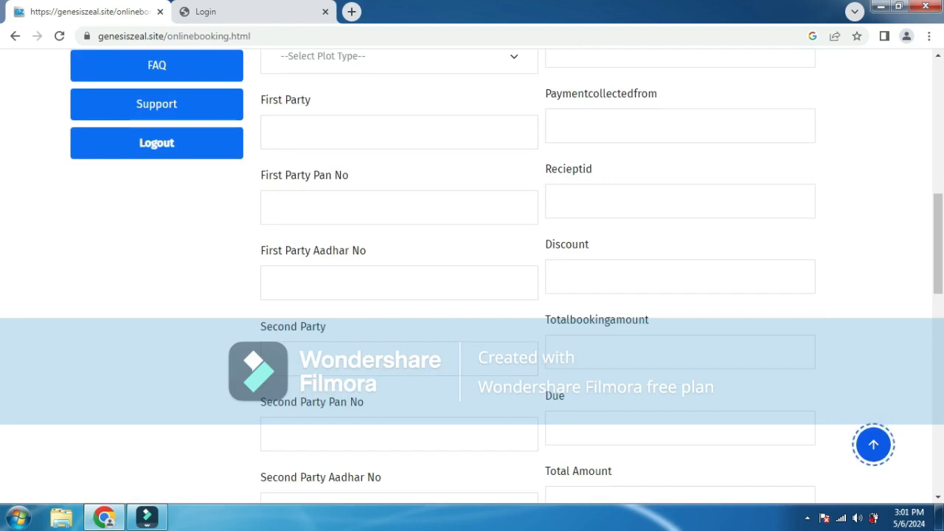
double_click(298, 101)
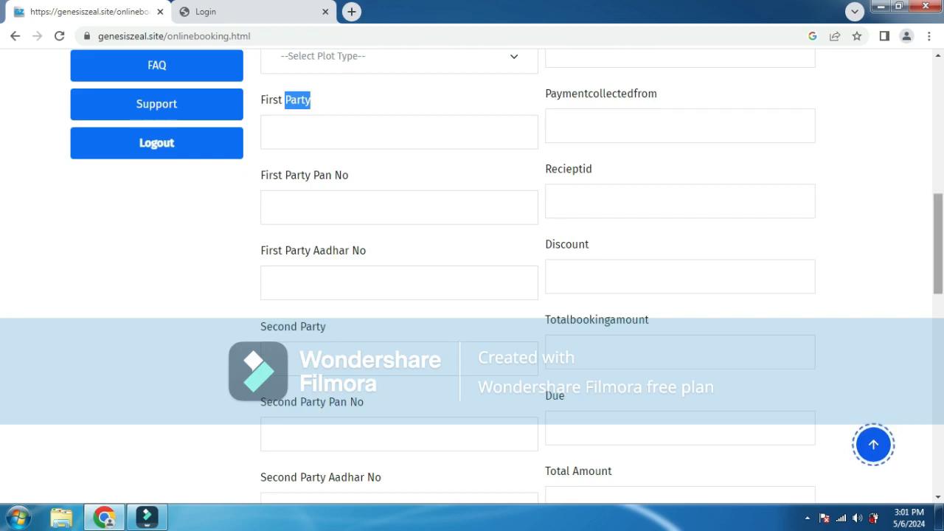
scroll(538, 280, "down", 6)
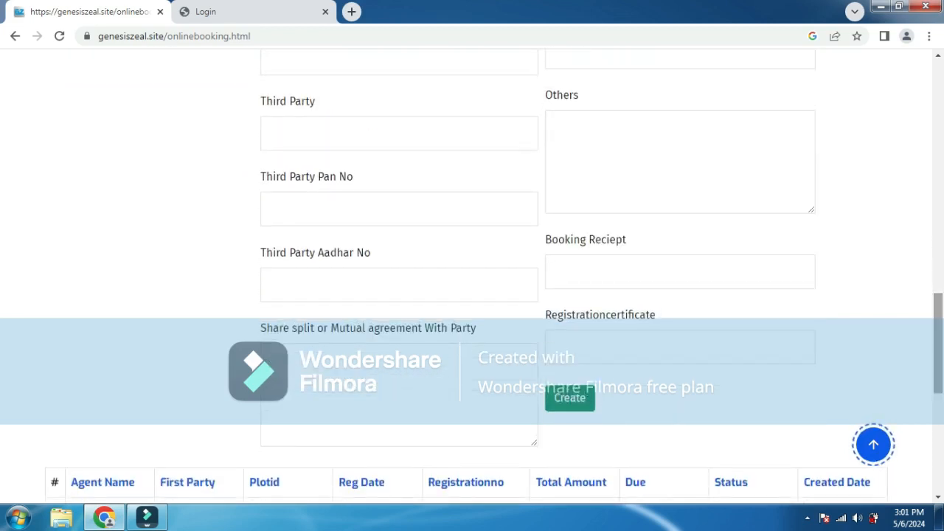
- Focus the Share split field and scroll back up through the booking form
left_click(280, 362)
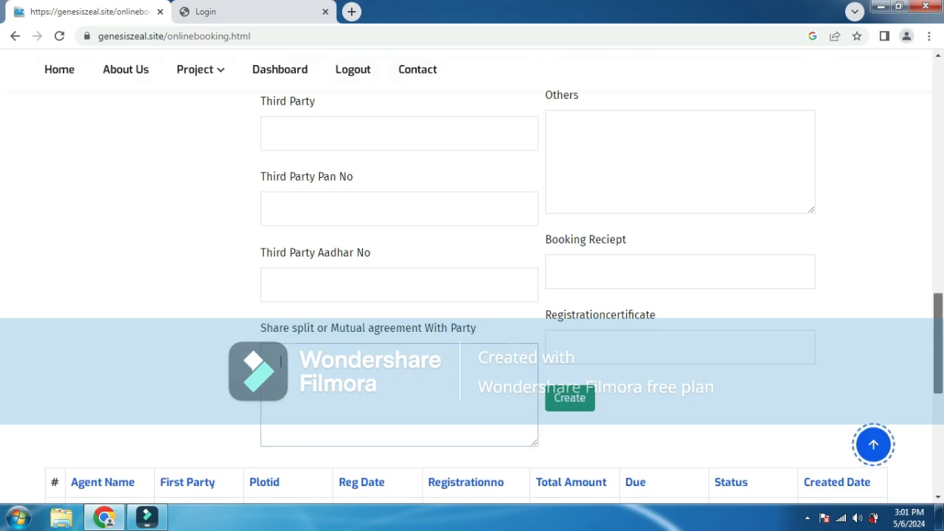
scroll(472, 295, "up", 3)
scroll(472, 295, "down", 2)
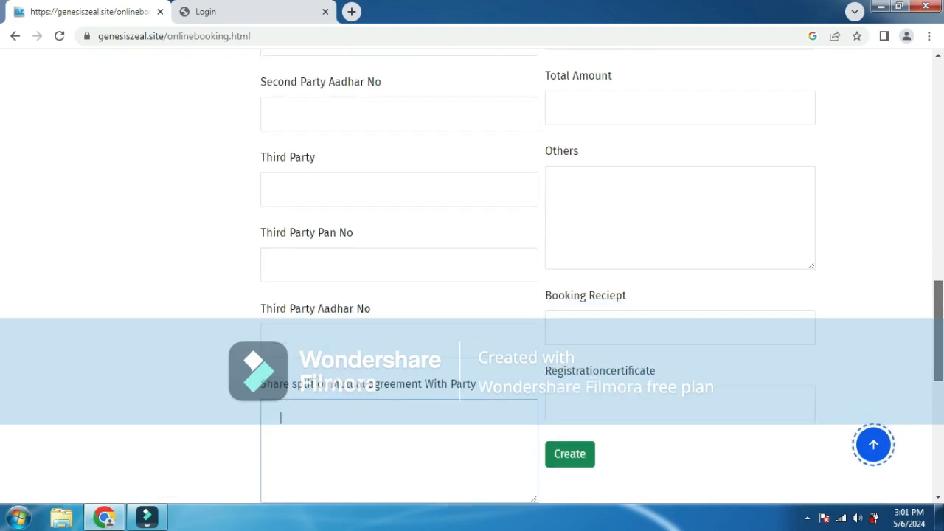
scroll(472, 295, "up", 2)
scroll(472, 295, "down", 2)
scroll(472, 295, "up", 10)
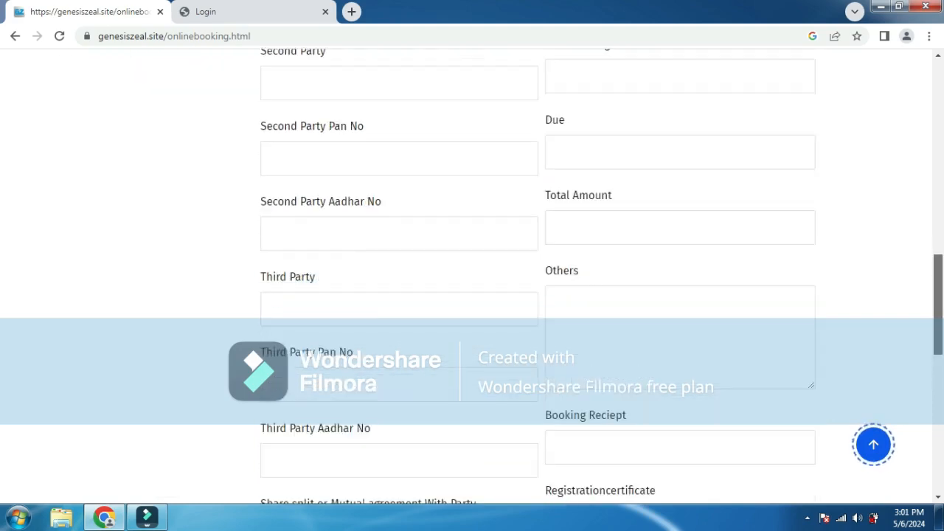
scroll(472, 295, "up", 3)
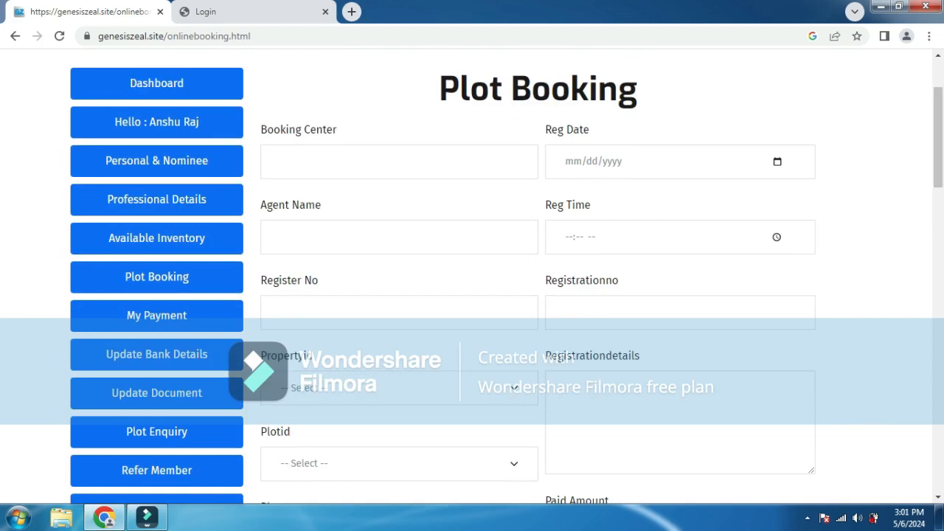
scroll(472, 295, "down", 5)
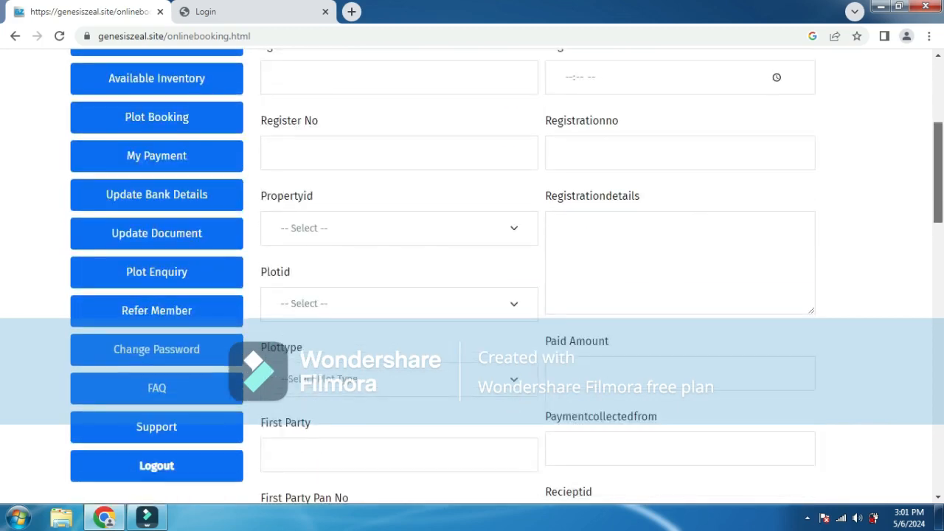
- Scroll to the bottom of the unsubmitted booking form, then go to My Payment
scroll(472, 280, "down", 3)
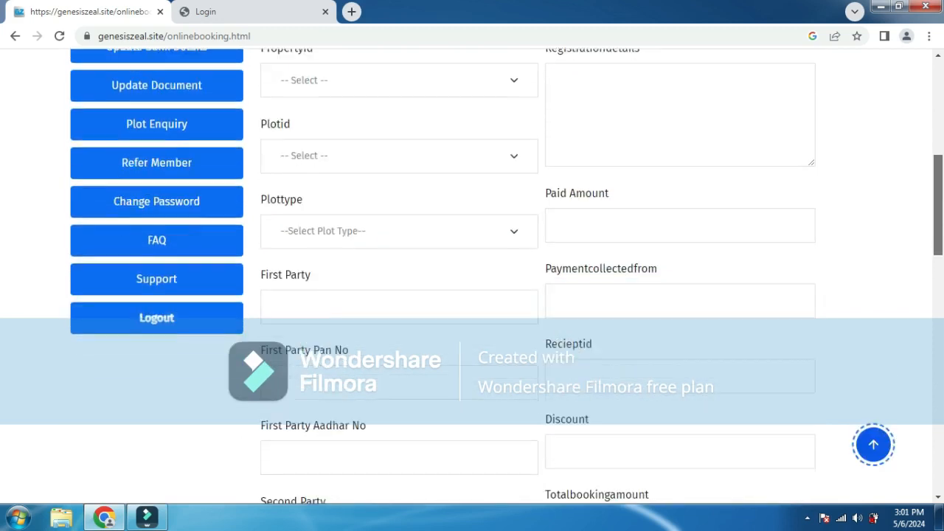
scroll(472, 280, "down", 1)
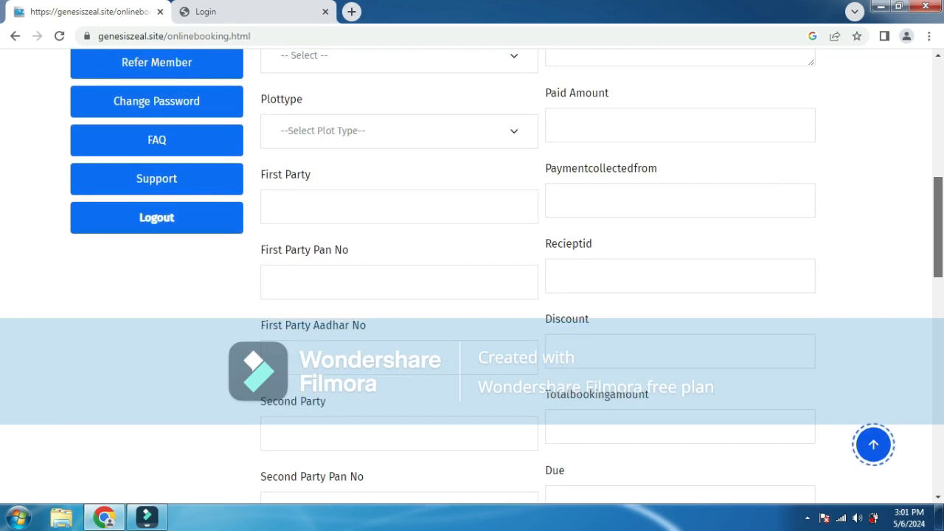
scroll(472, 280, "down", 2)
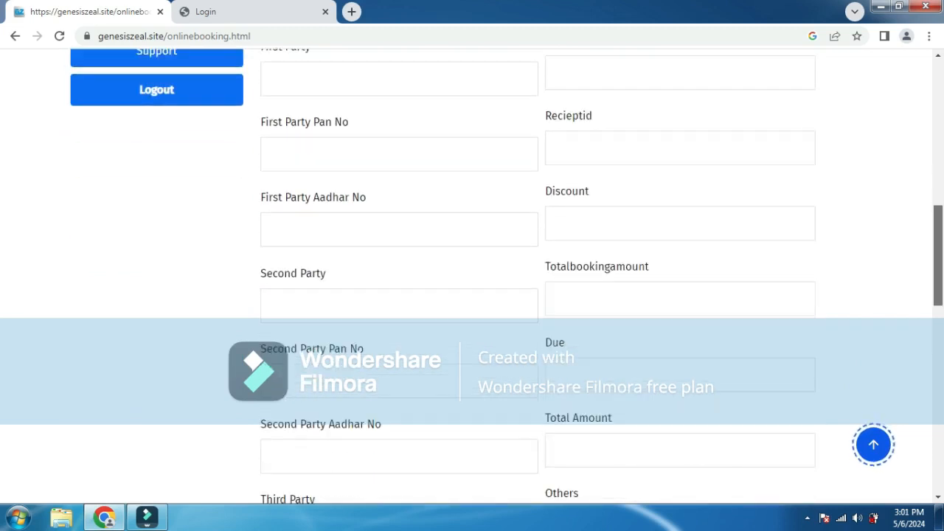
scroll(472, 280, "down", 1)
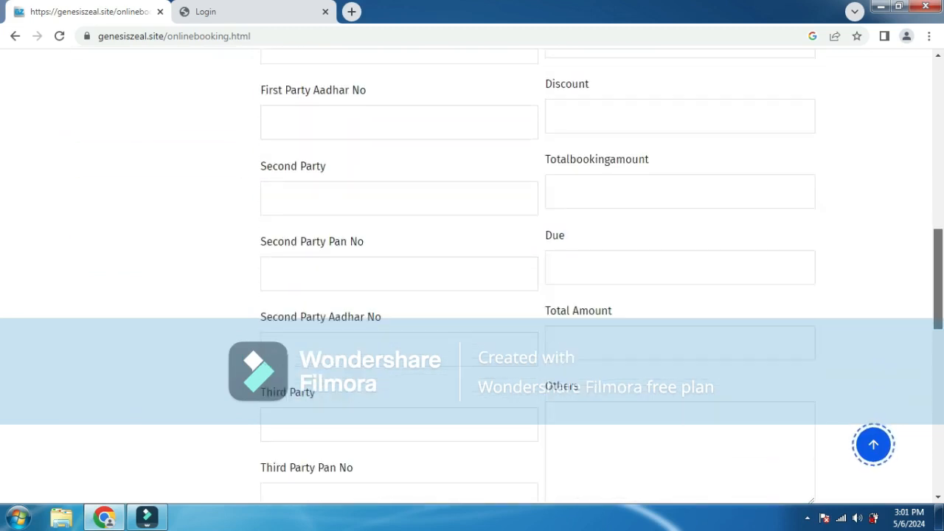
scroll(472, 280, "down", 5)
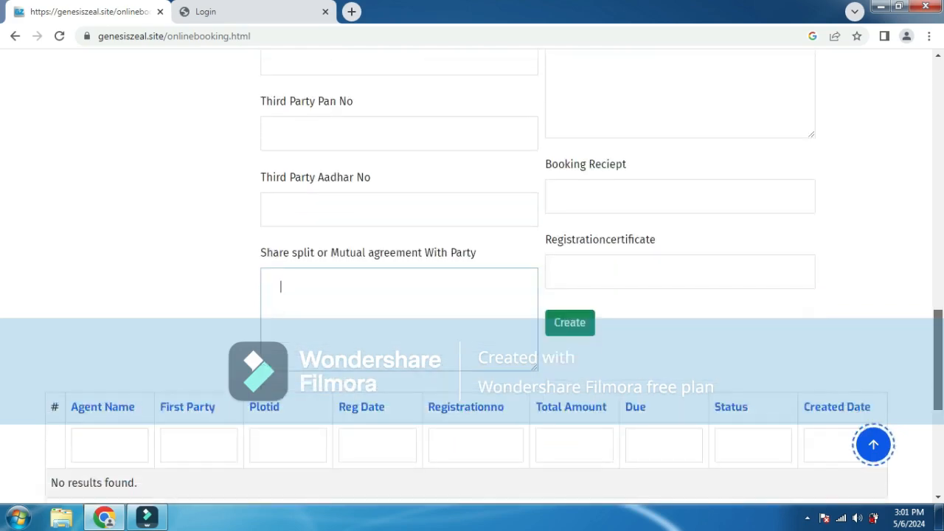
scroll(472, 281, "down", 1)
scroll(472, 280, "up", 5)
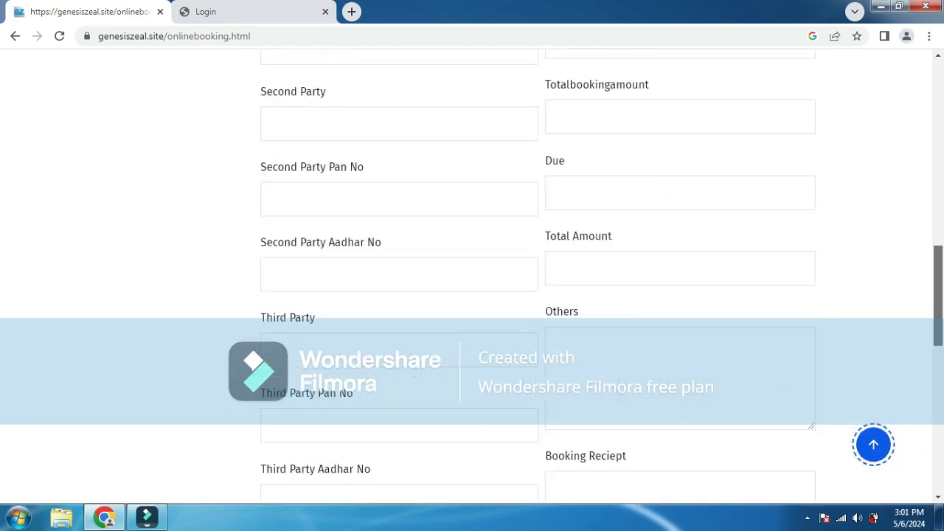
scroll(472, 281, "up", 10)
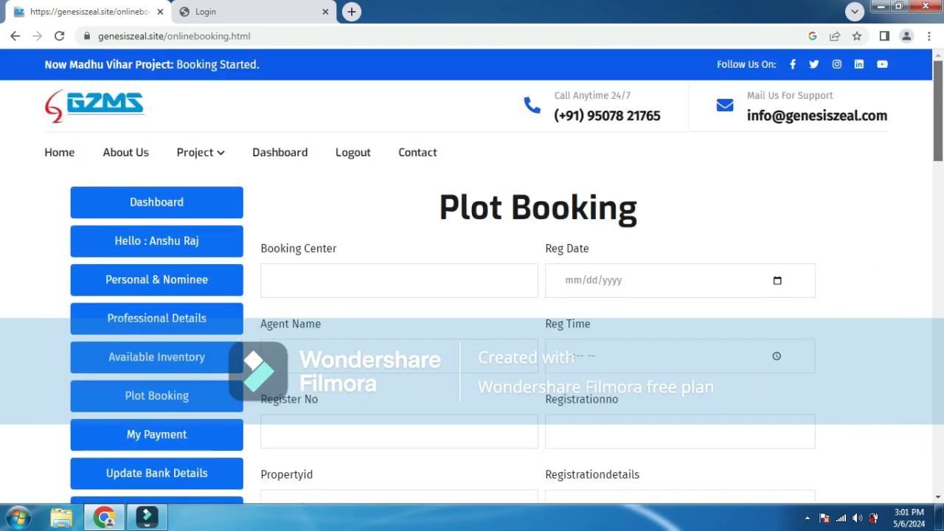
scroll(472, 280, "down", 3)
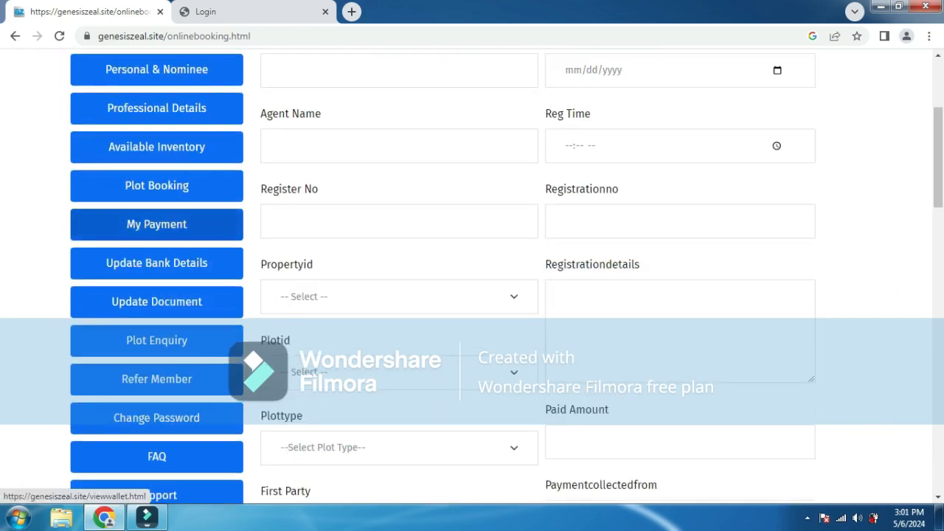
left_click(157, 225)
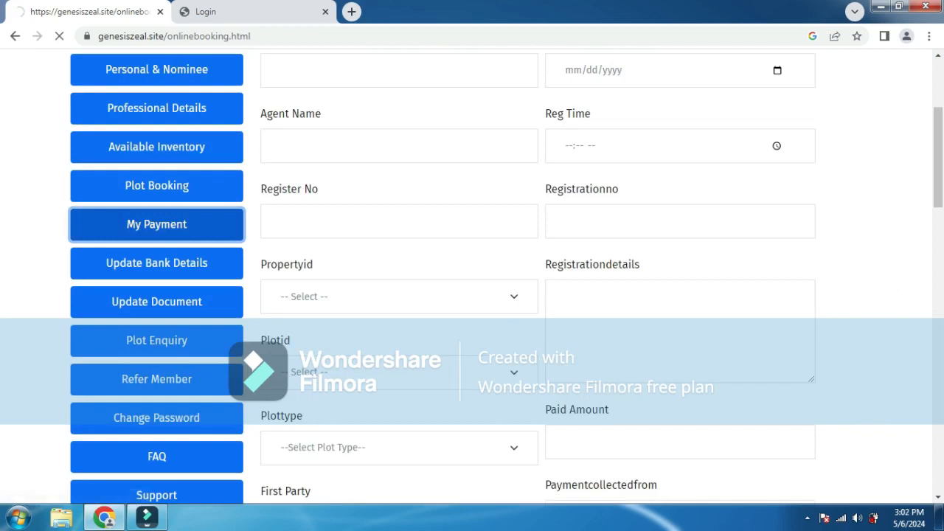
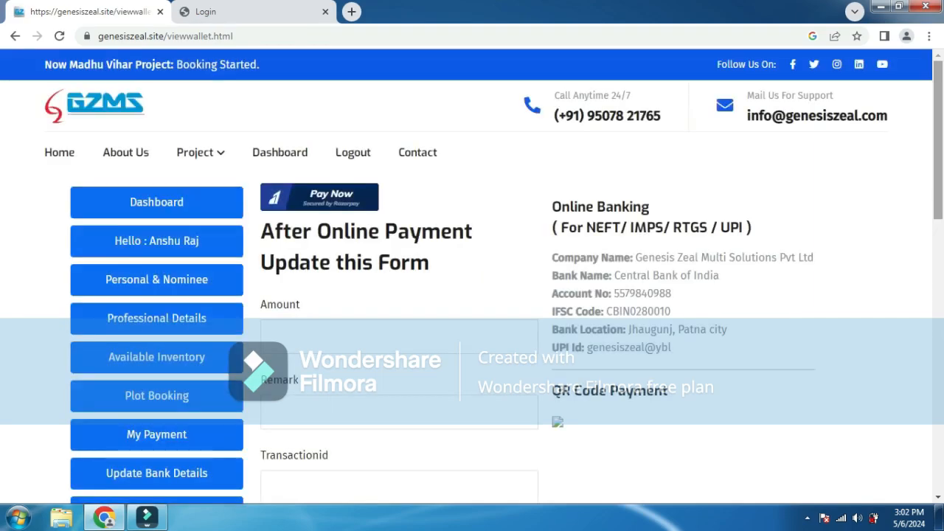
- Check the My Payment payment source and pay-from choices without selecting any
scroll(472, 295, "down", 2)
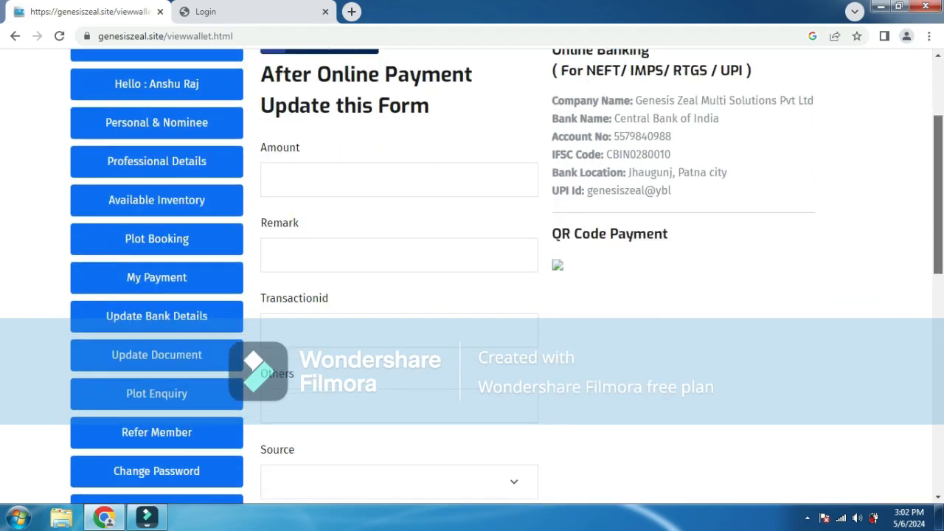
scroll(472, 295, "down", 3)
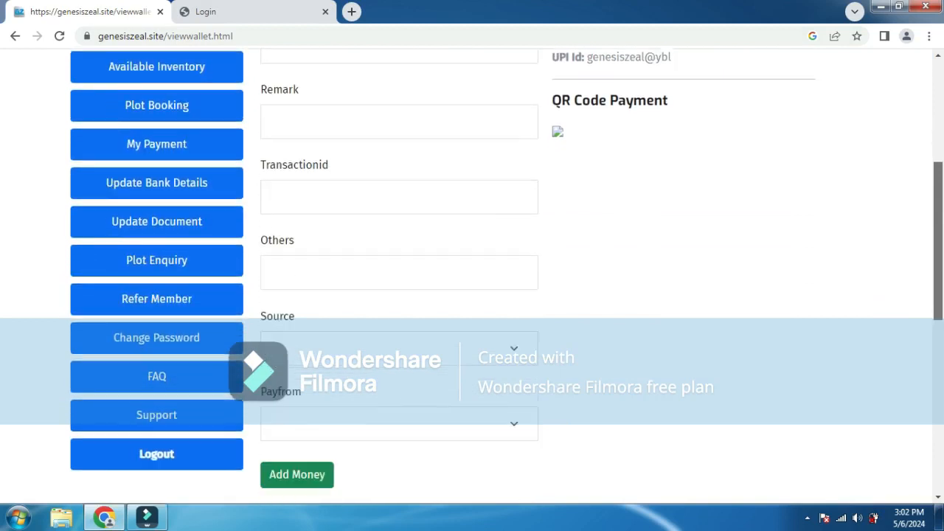
scroll(472, 295, "up", 1)
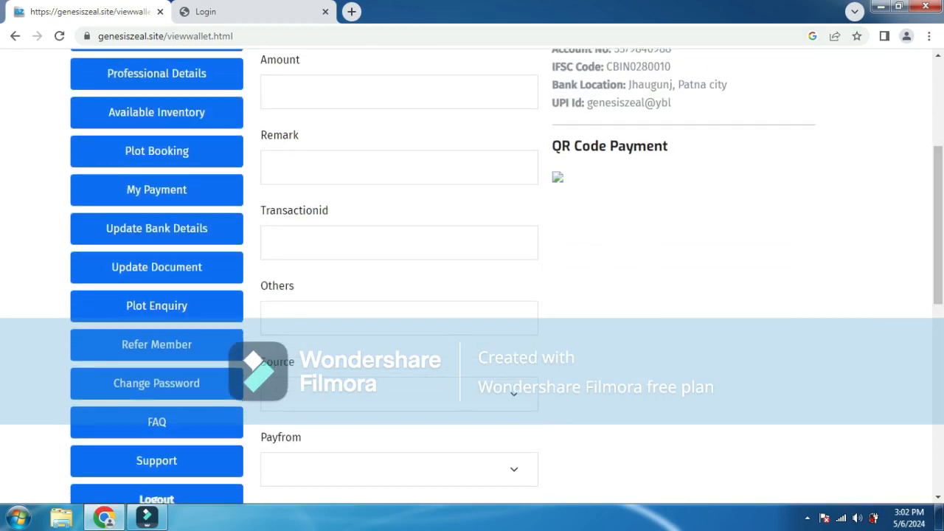
scroll(473, 295, "up", 3)
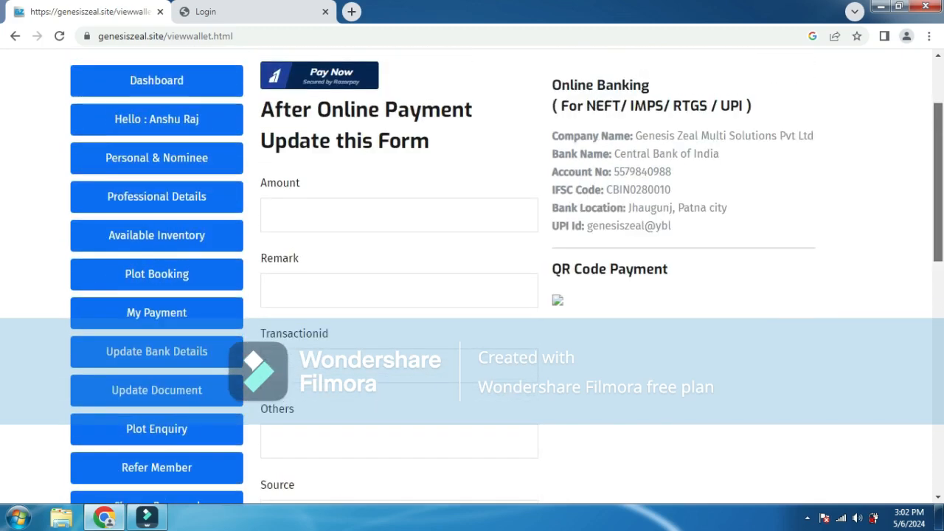
scroll(472, 295, "down", 5)
scroll(472, 295, "down", 3)
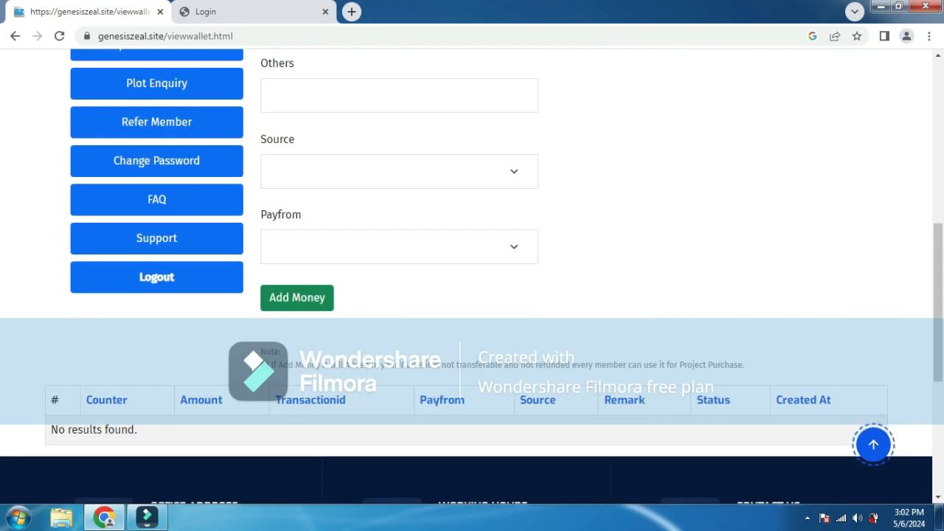
left_click(399, 171)
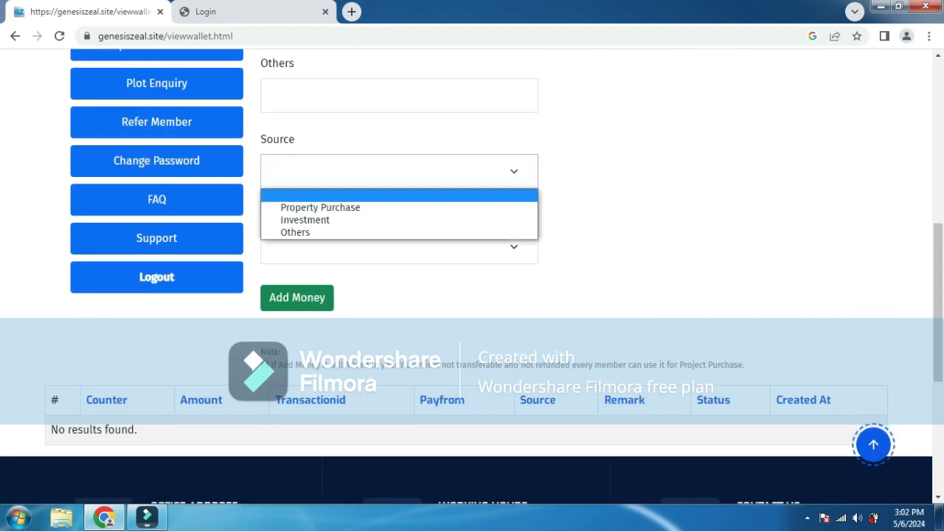
left_click(634, 199)
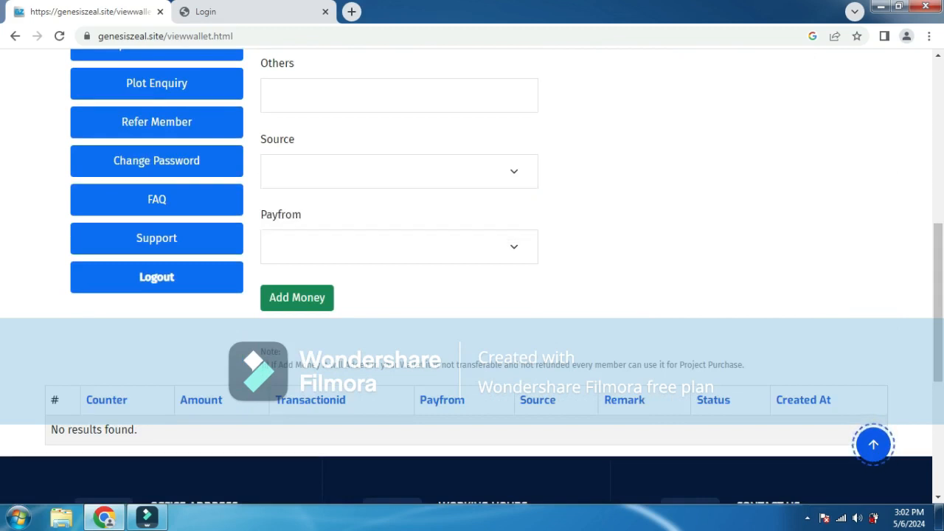
left_click(399, 246)
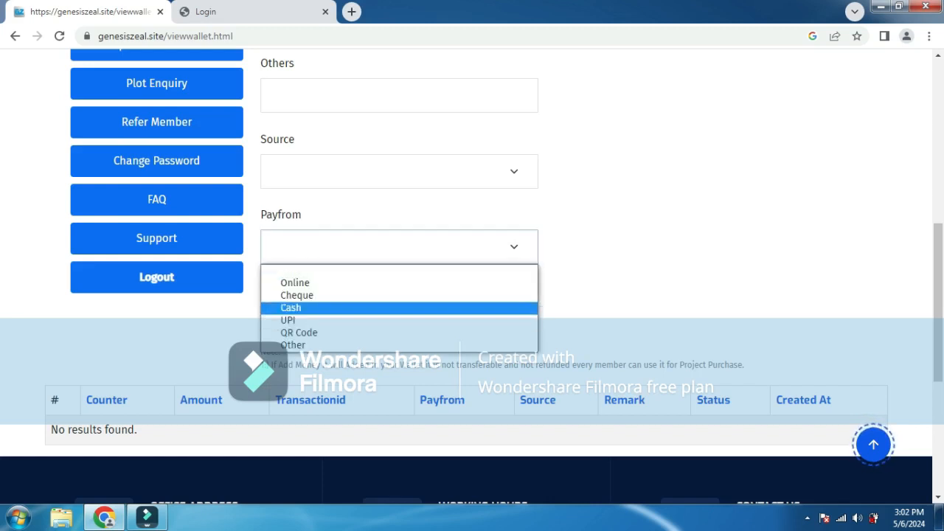
left_click(627, 288)
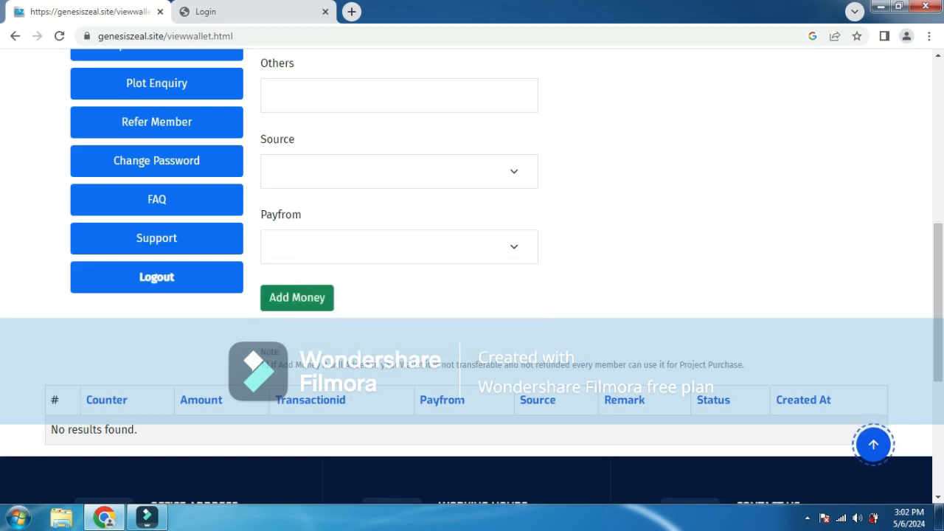
- Scroll up and down through the rest of the My Payment form
left_click_drag(938, 302, 939, 343)
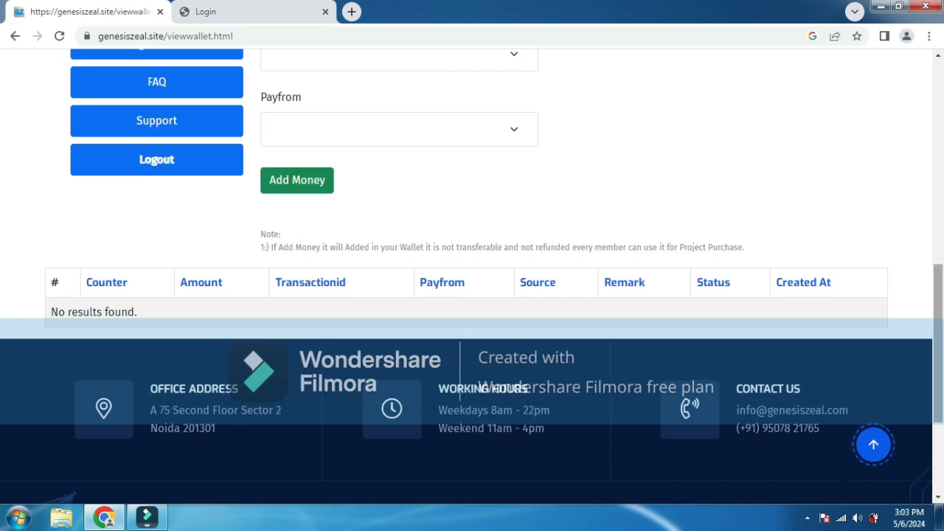
scroll(472, 280, "up", 5)
scroll(472, 280, "down", 5)
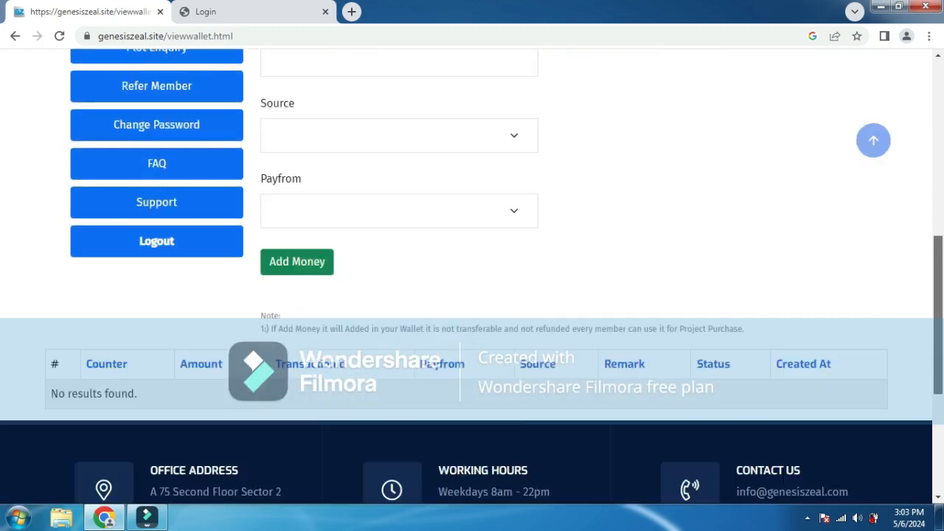
scroll(472, 280, "up", 4)
scroll(311, 86, "up", 3)
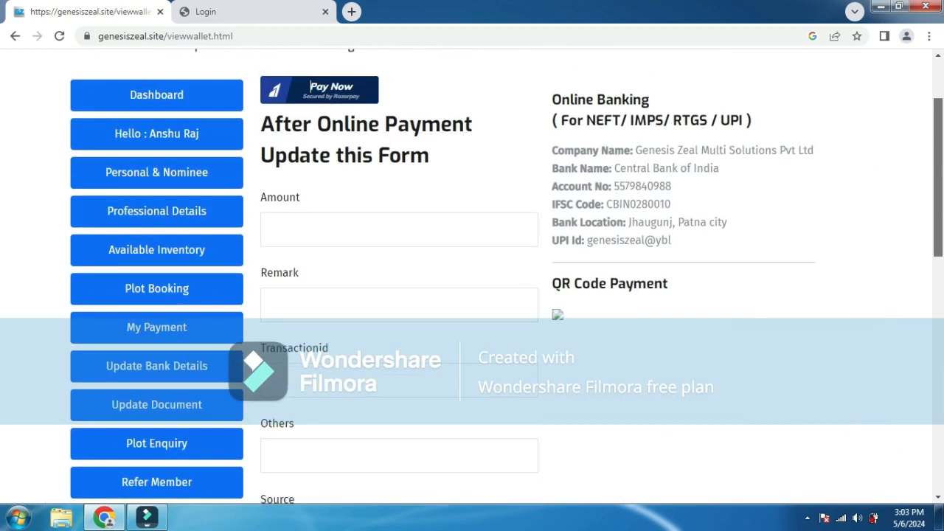
scroll(311, 87, "down", 2)
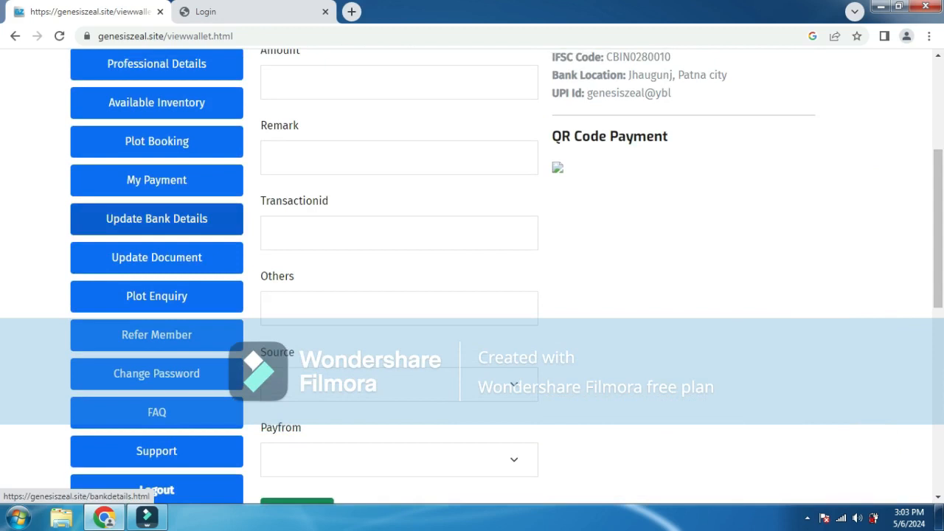
- Review the empty bank name, IFSC, account, UPI and branch fields, then go to Update Document
left_click(156, 219)
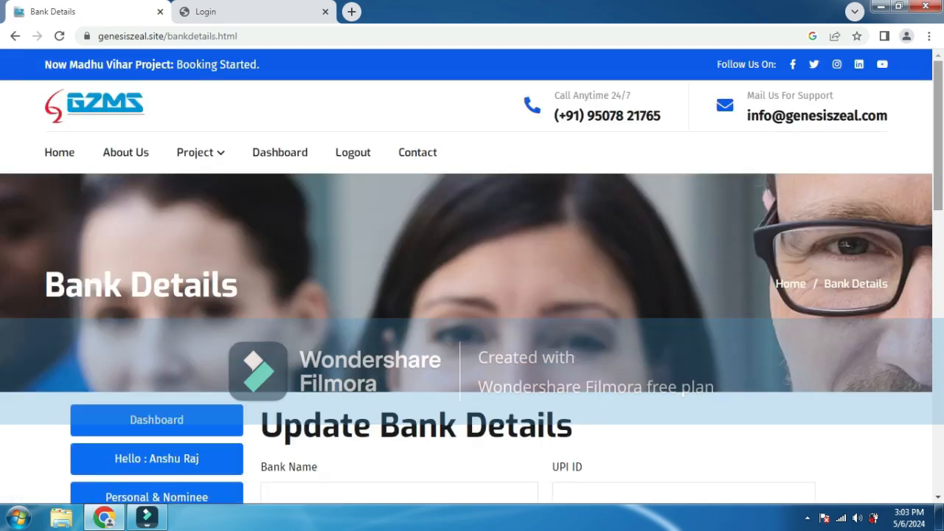
scroll(472, 275, "down", 4)
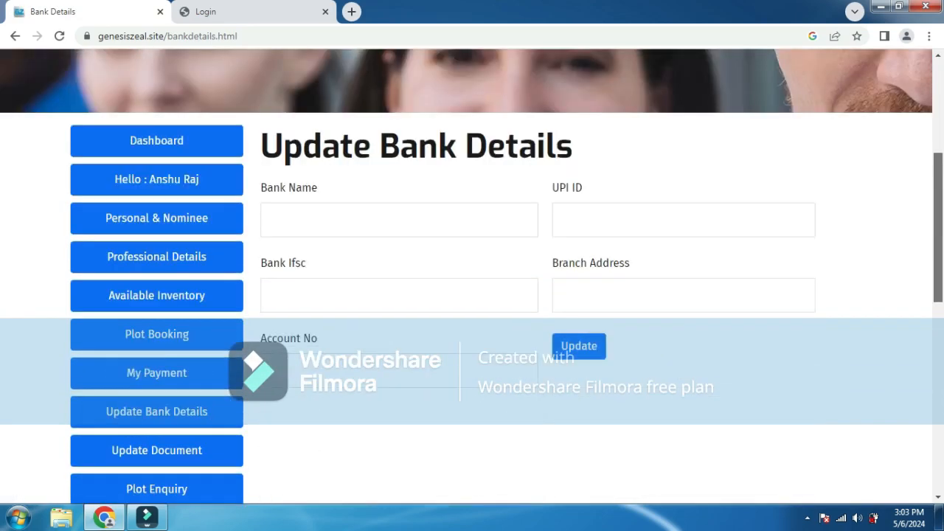
scroll(472, 276, "down", 1)
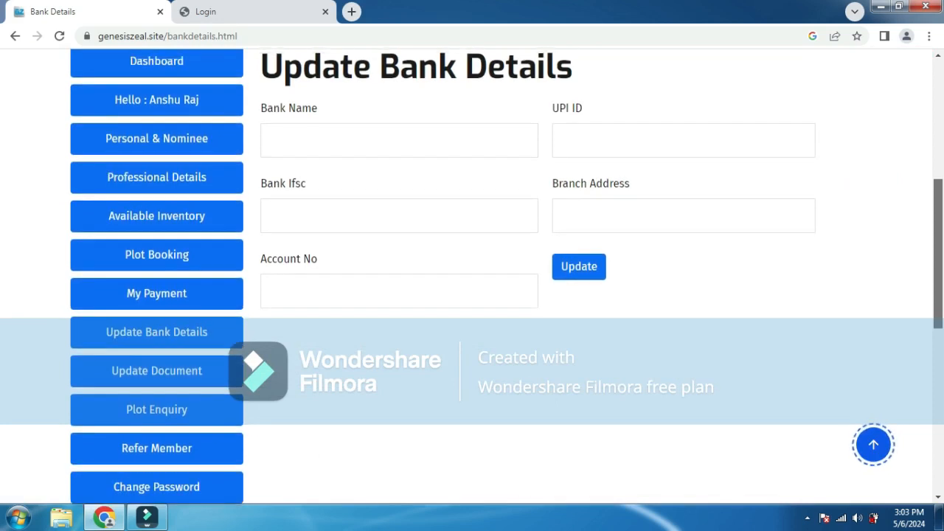
scroll(506, 278, "down", 3)
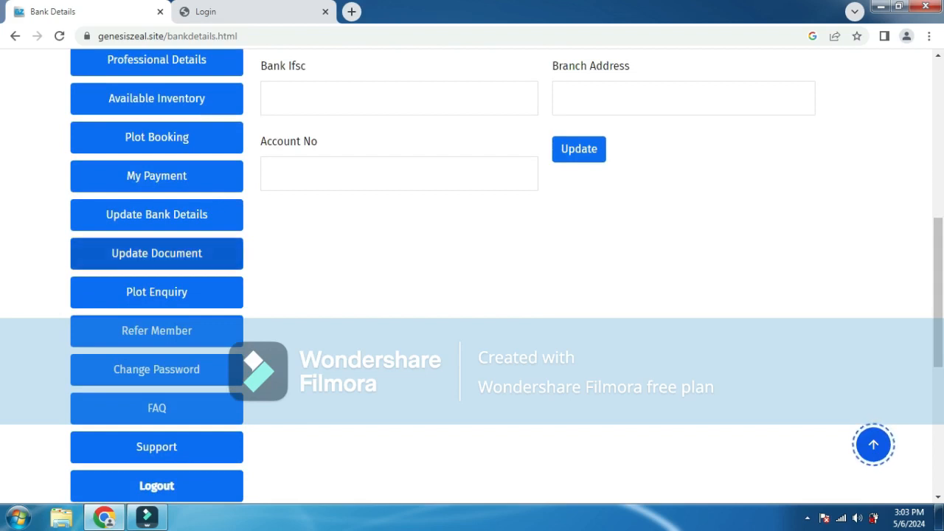
left_click(157, 253)
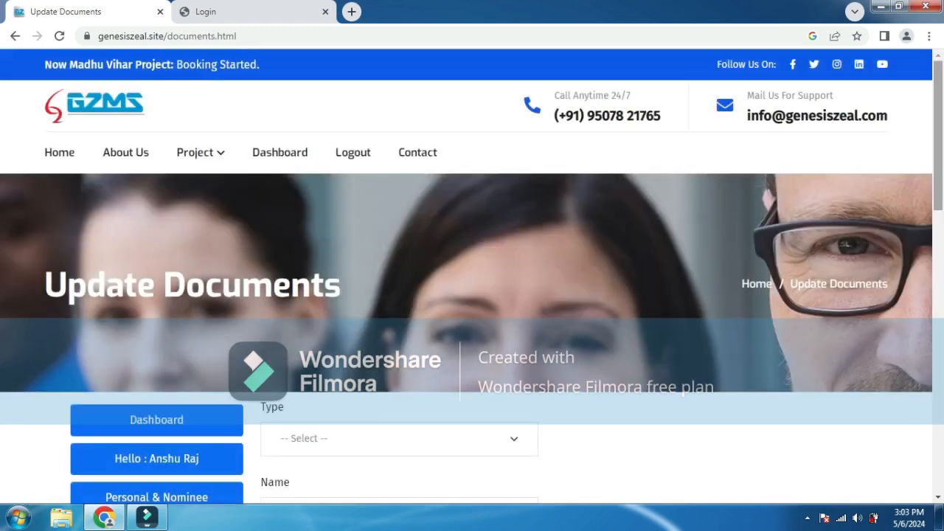
- Look over the document type choices and empty document list, then go to Plot Enquiry
scroll(472, 295, "down", 3)
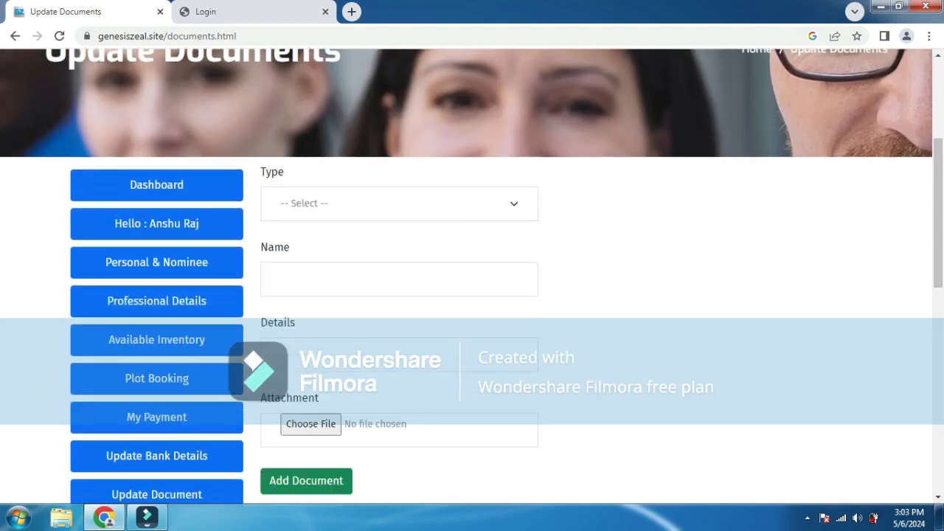
left_click(399, 203)
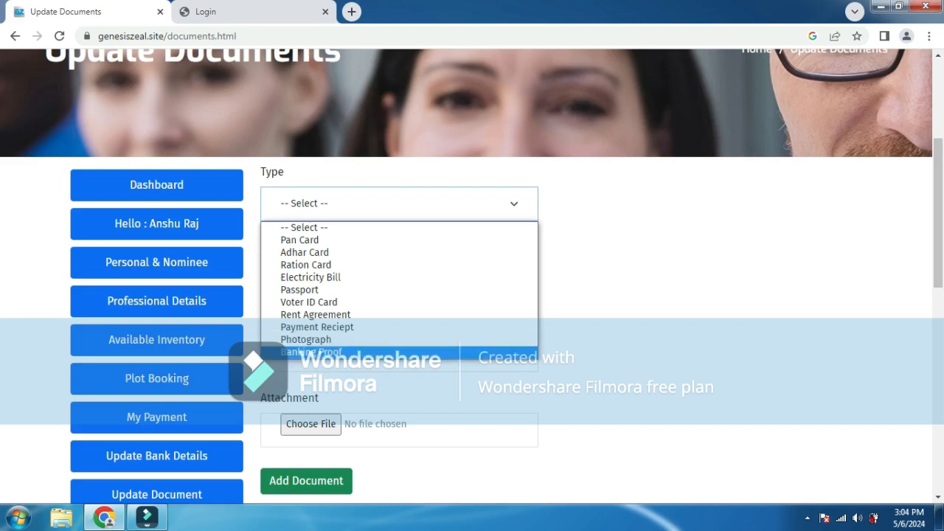
scroll(873, 147, "down", 3)
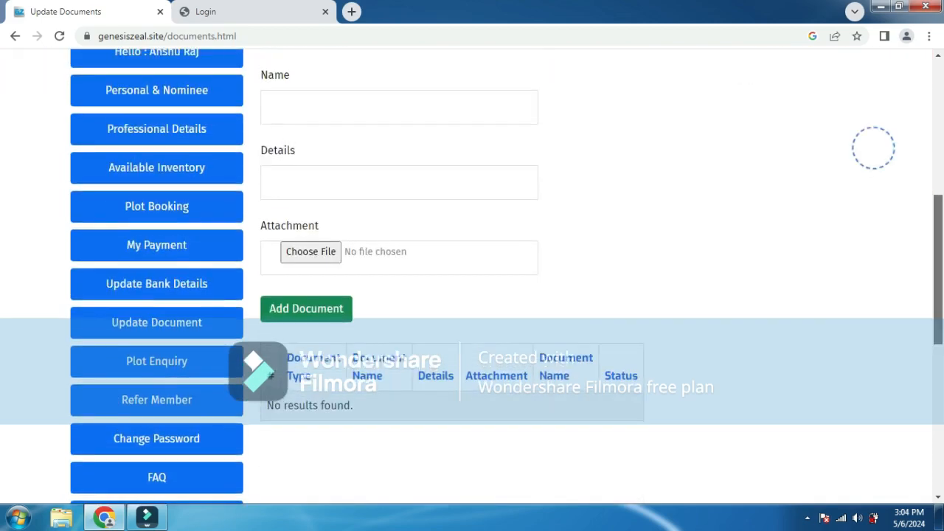
scroll(873, 444, "down", 3)
left_click(874, 444)
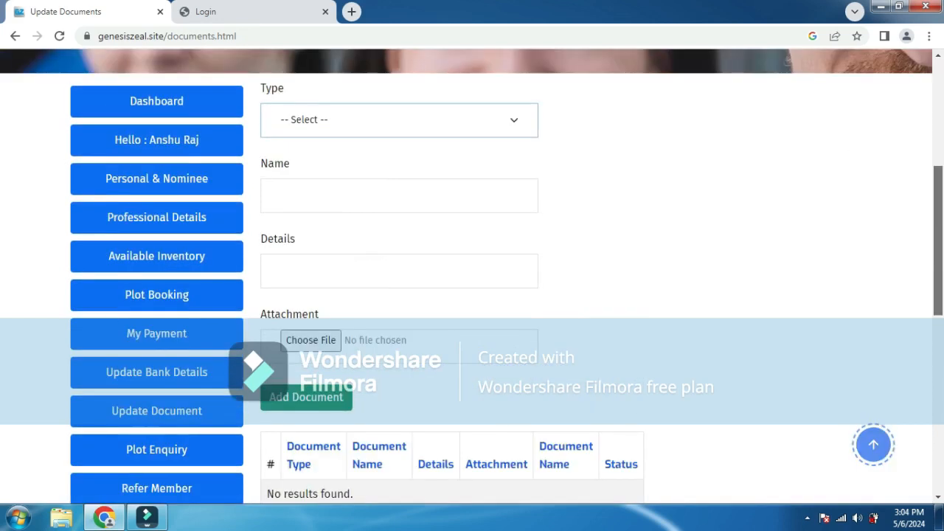
scroll(873, 444, "down", 2)
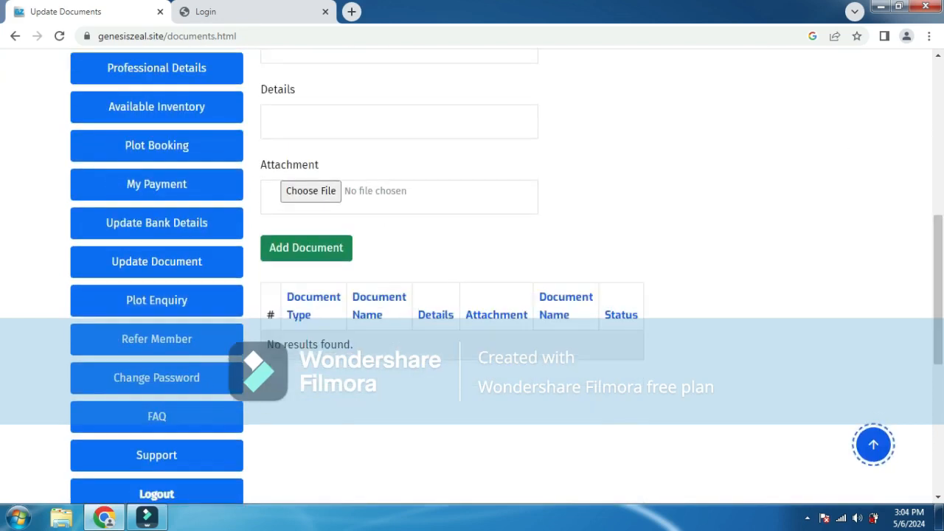
left_click(156, 300)
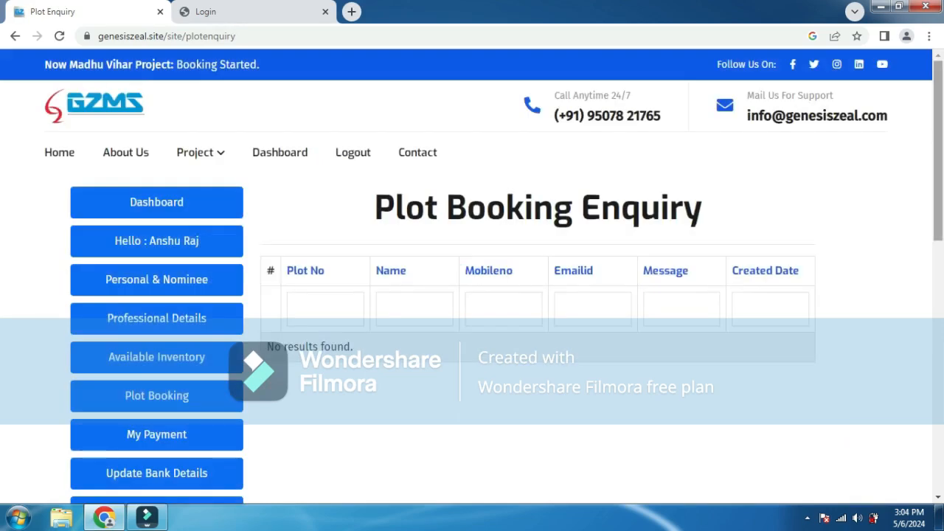
- Scroll the empty Plot Booking Enquiry table and focus its Plot No filter
left_click_drag(937, 147, 937, 228)
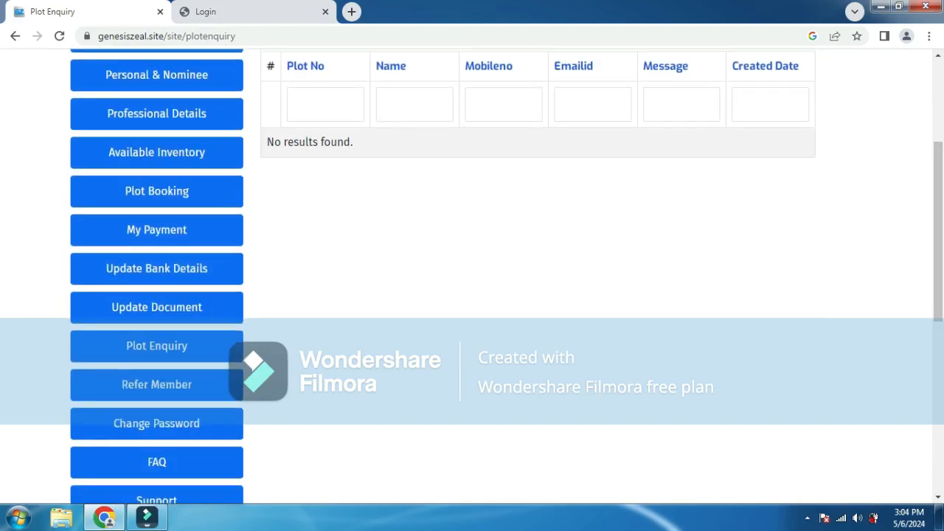
left_click(323, 104)
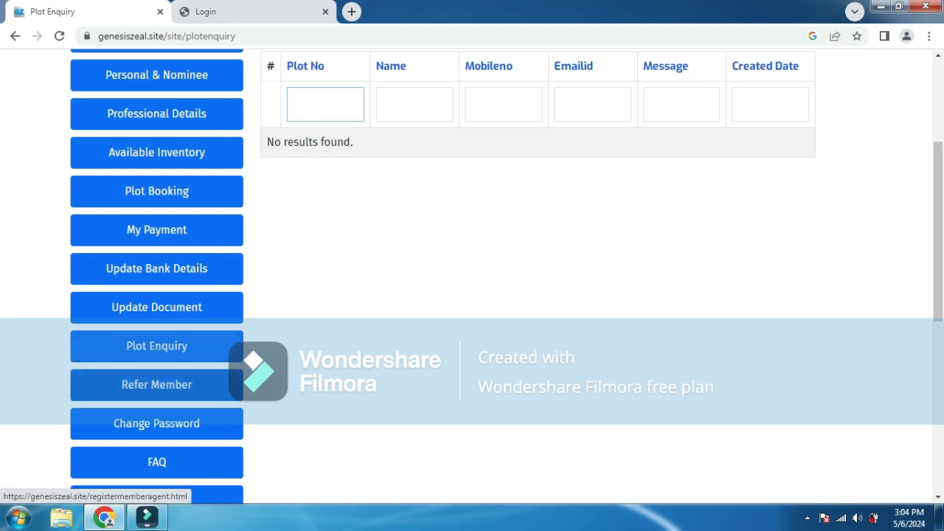
left_click(157, 384)
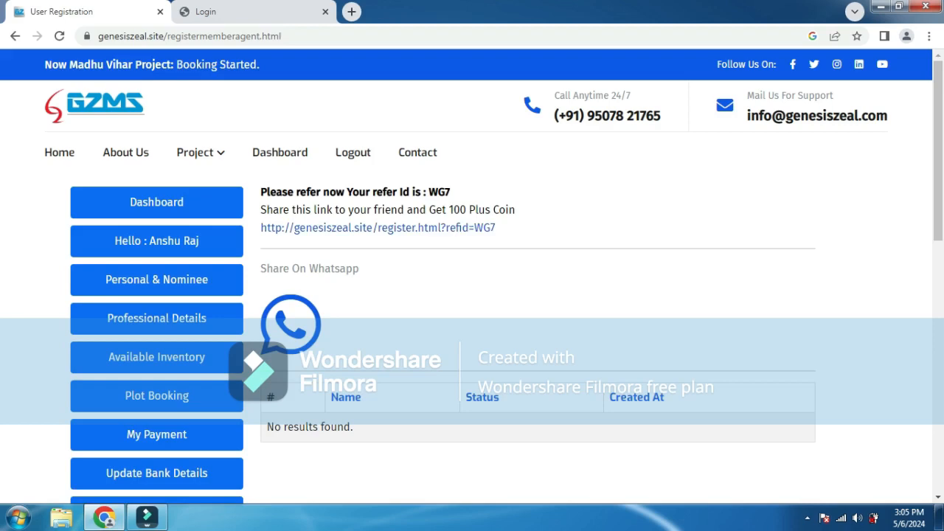
double_click(439, 192)
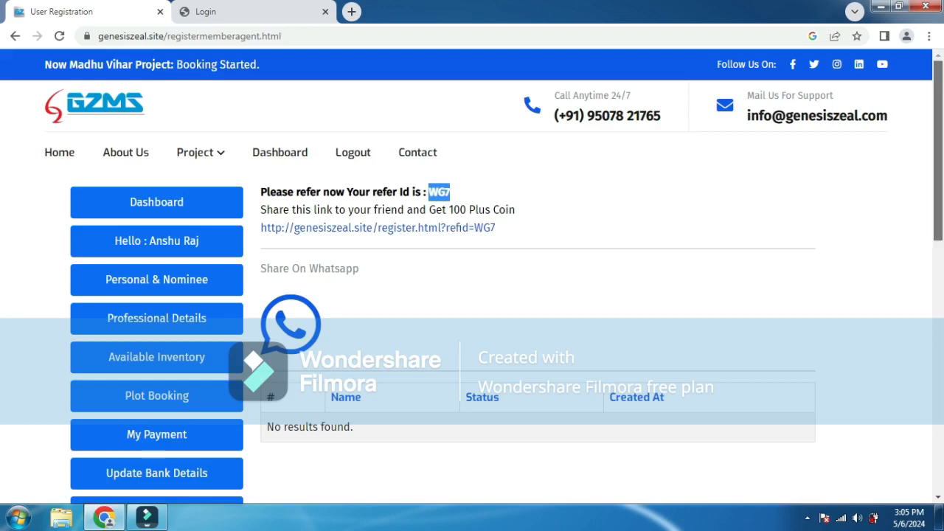
scroll(472, 295, "down", 1)
scroll(472, 295, "down", 2)
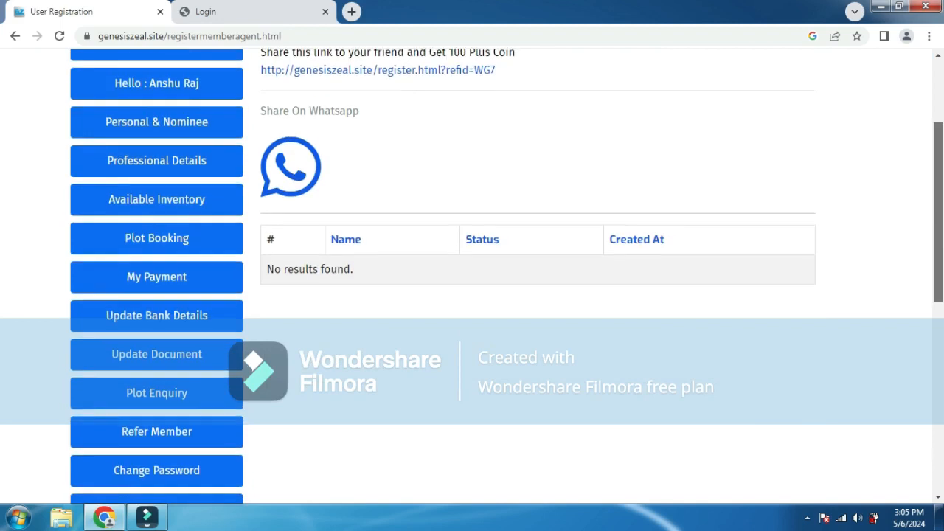
scroll(472, 295, "down", 2)
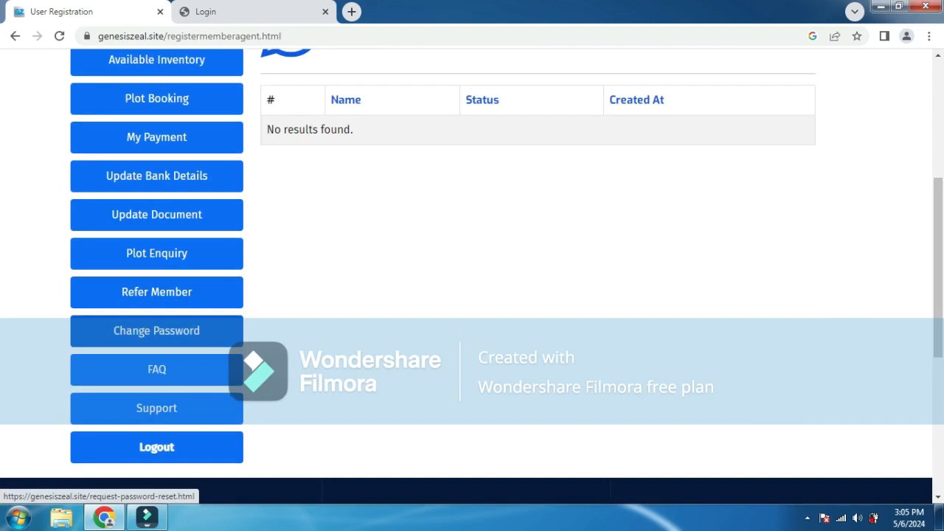
- Try the FAQ page, which returns Not Found, and go back
left_click(156, 369)
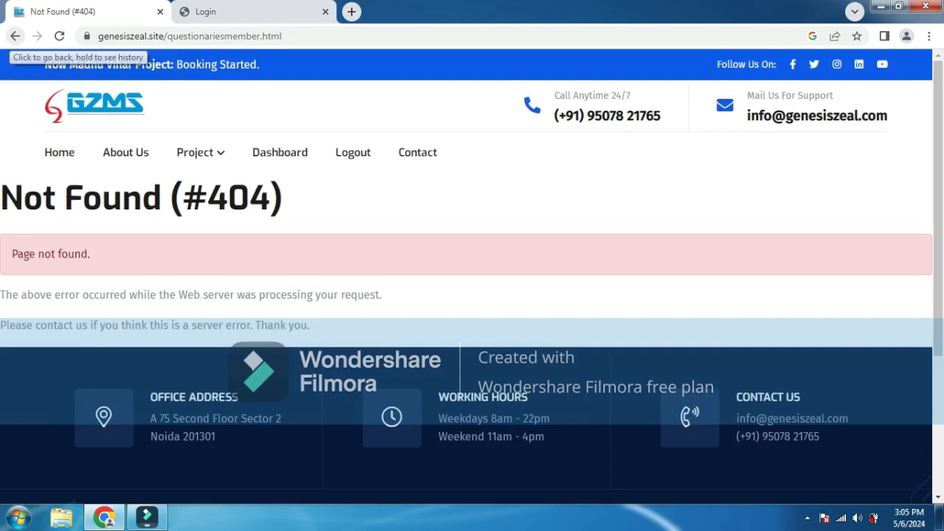
left_click(15, 36)
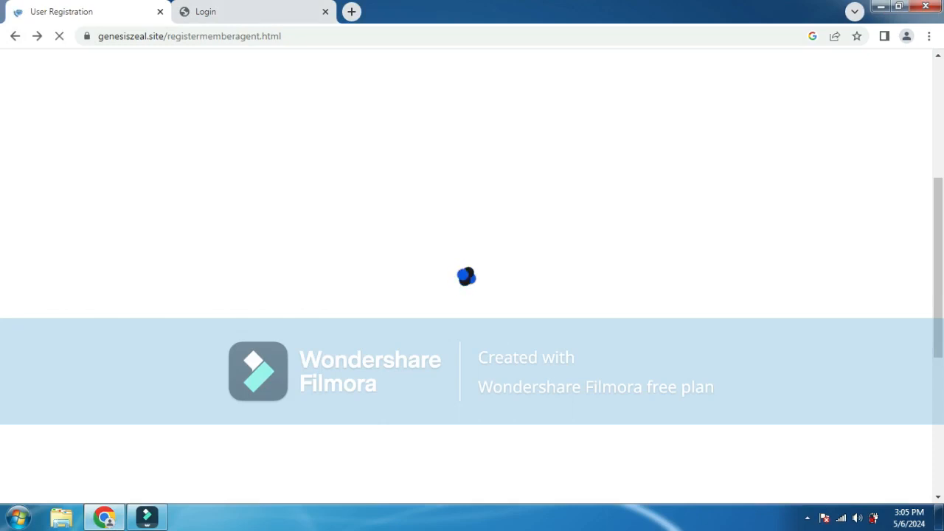
scroll(472, 295, "down", 5)
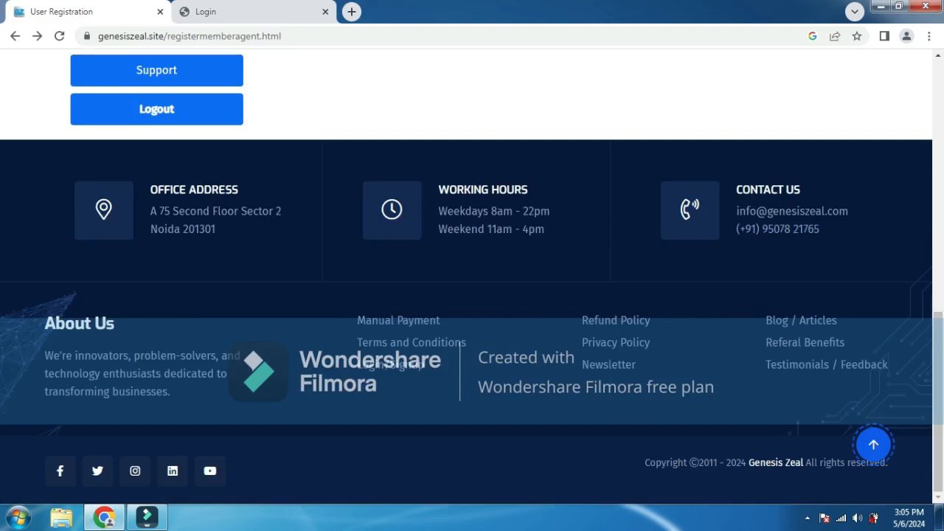
- Scroll the returned page and open the member Profile from the 'Hello' button
scroll(472, 295, "up", 5)
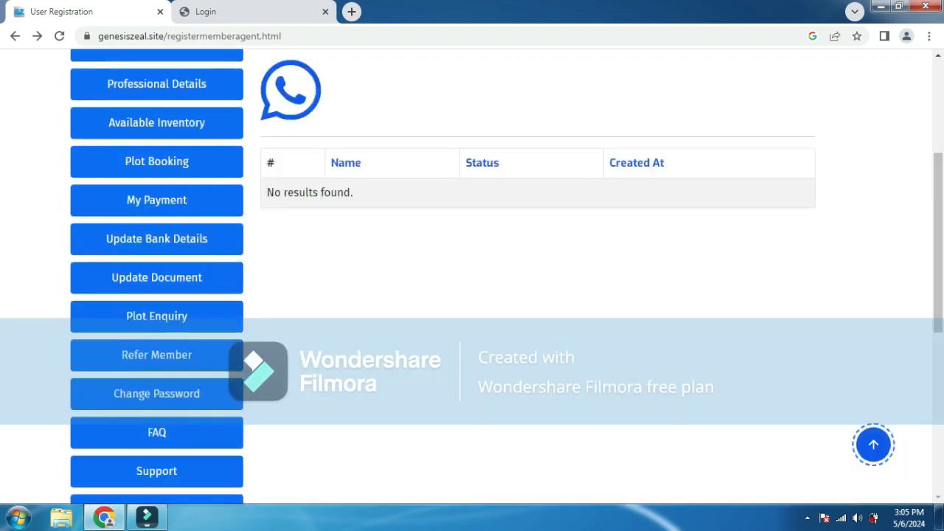
scroll(472, 295, "down", 2)
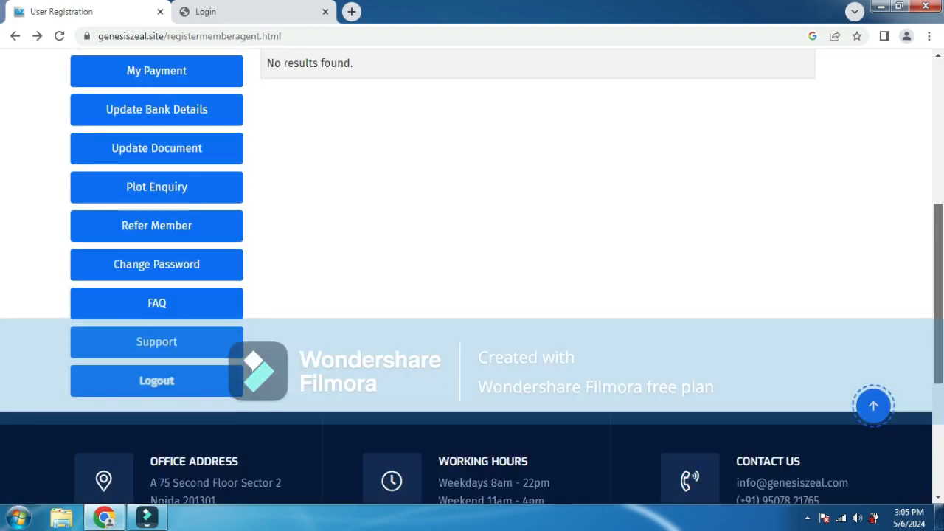
scroll(472, 295, "up", 5)
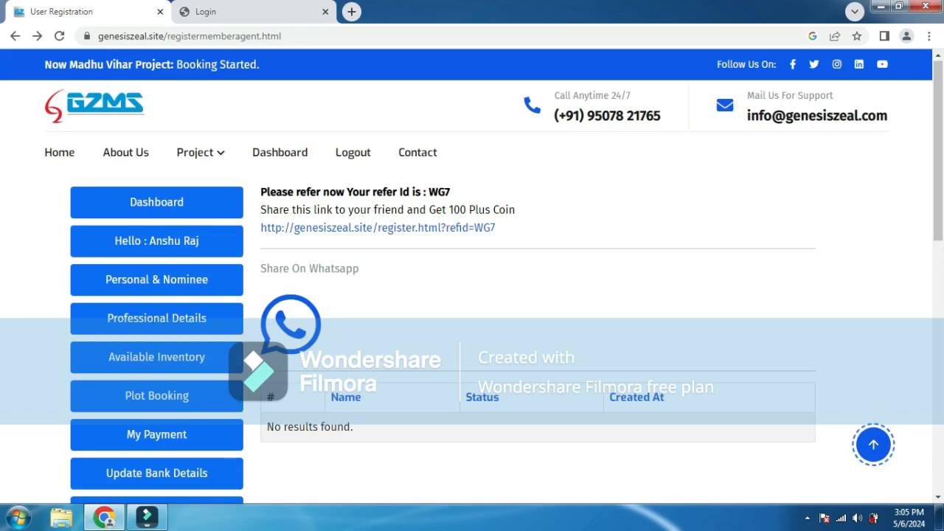
scroll(472, 278, "down", 1)
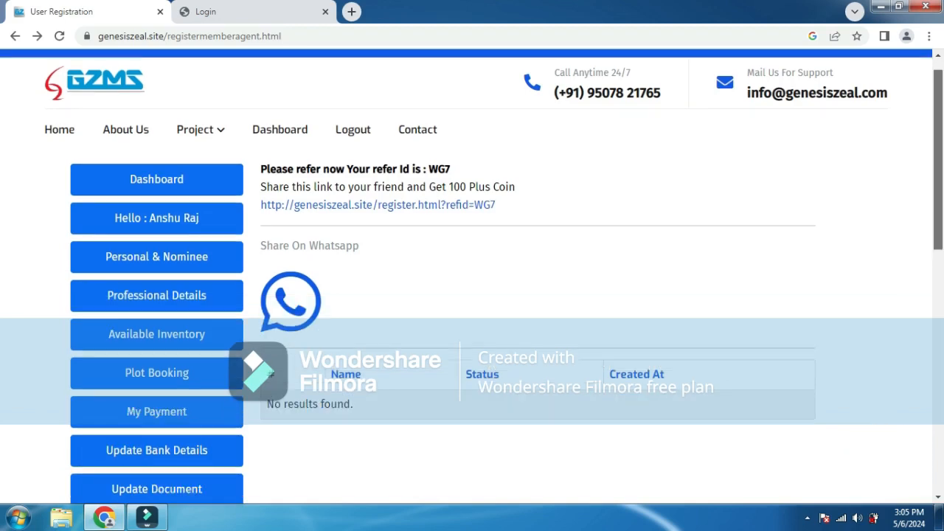
scroll(472, 277, "down", 2)
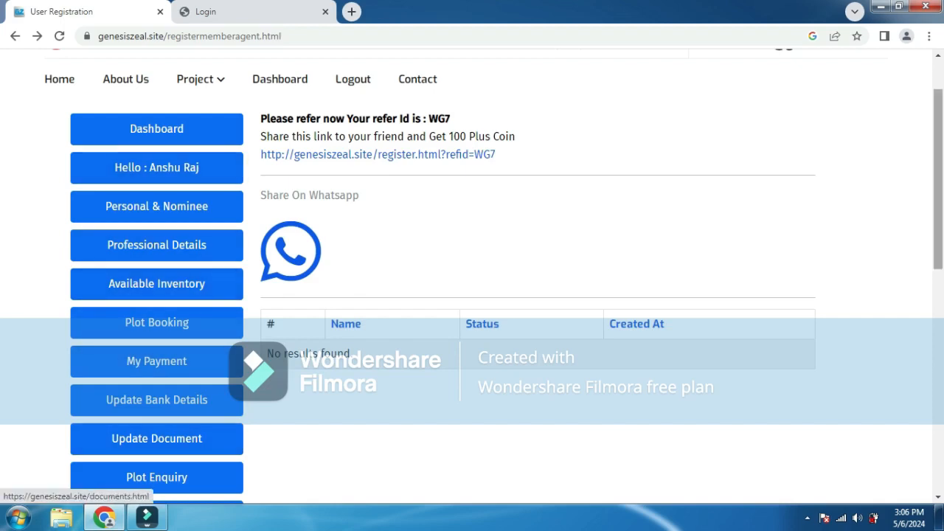
scroll(472, 273, "up", 1)
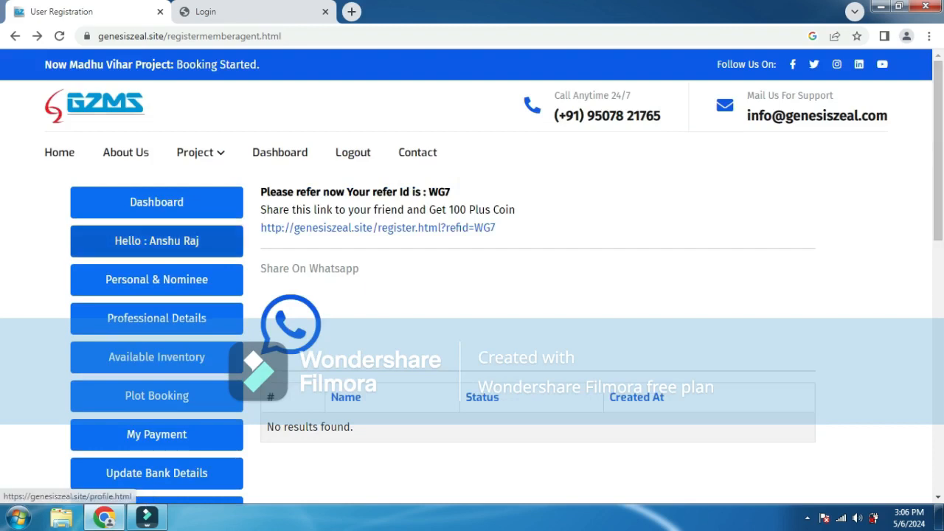
left_click(156, 242)
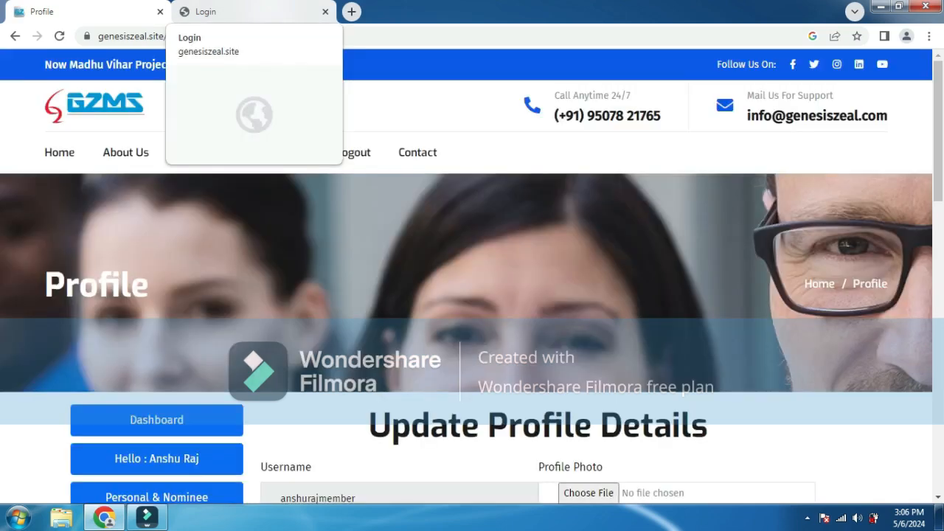
- Sign in to the GZMS admin backend with the admin username and pasted password
left_click(221, 11)
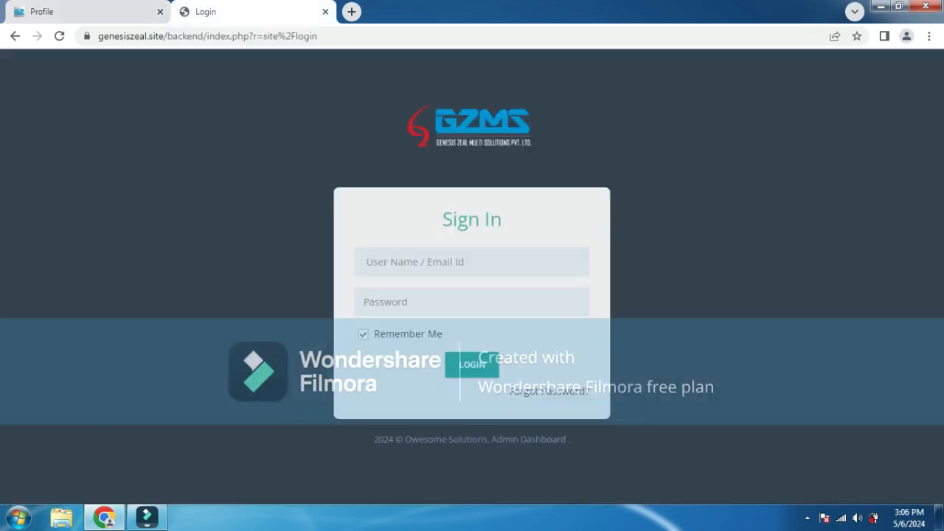
left_click(472, 262)
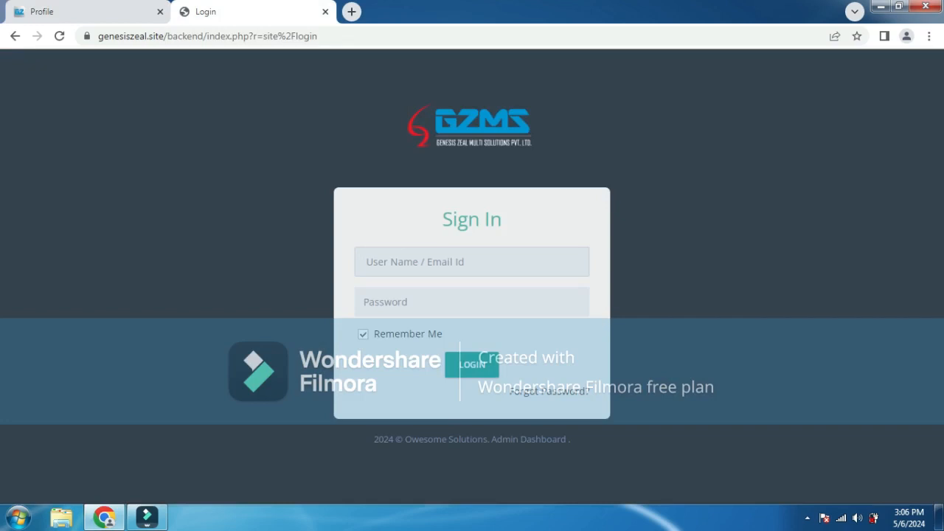
type("genesiszeal")
key("Tab")
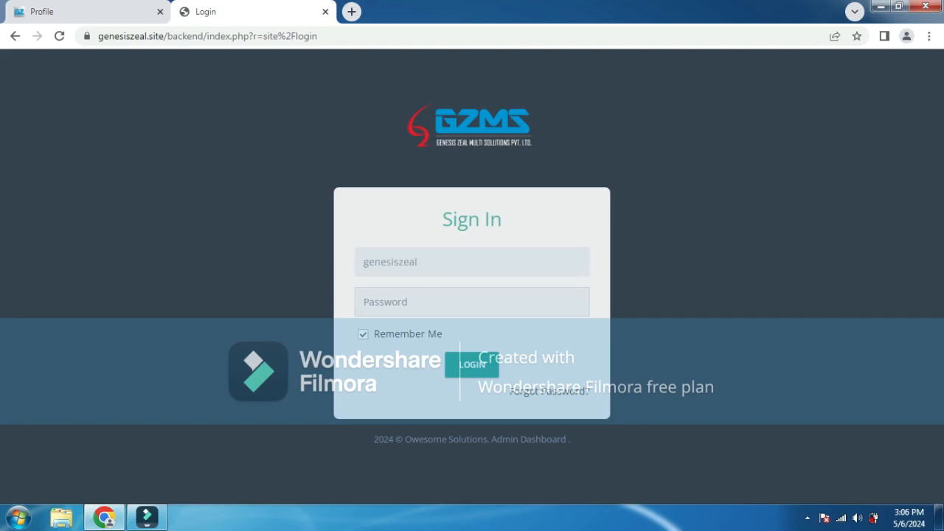
key("ctrl+v")
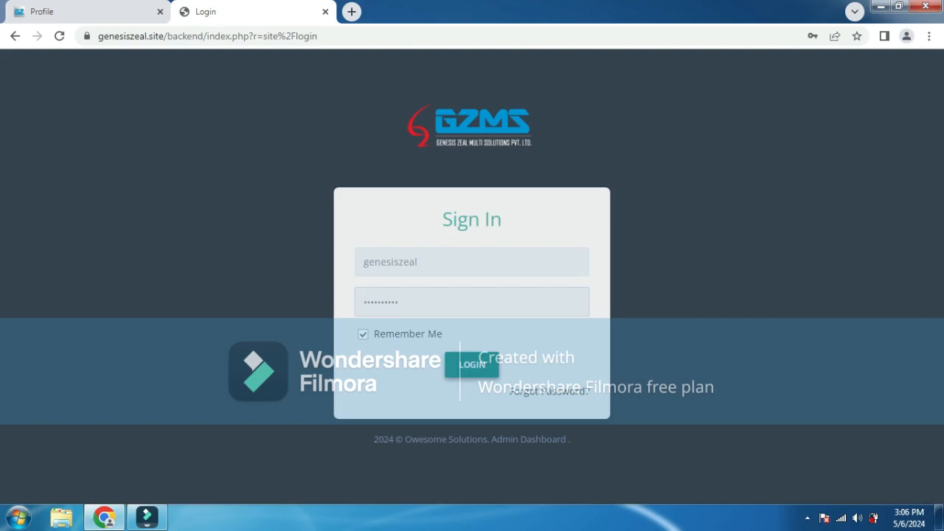
key("Return")
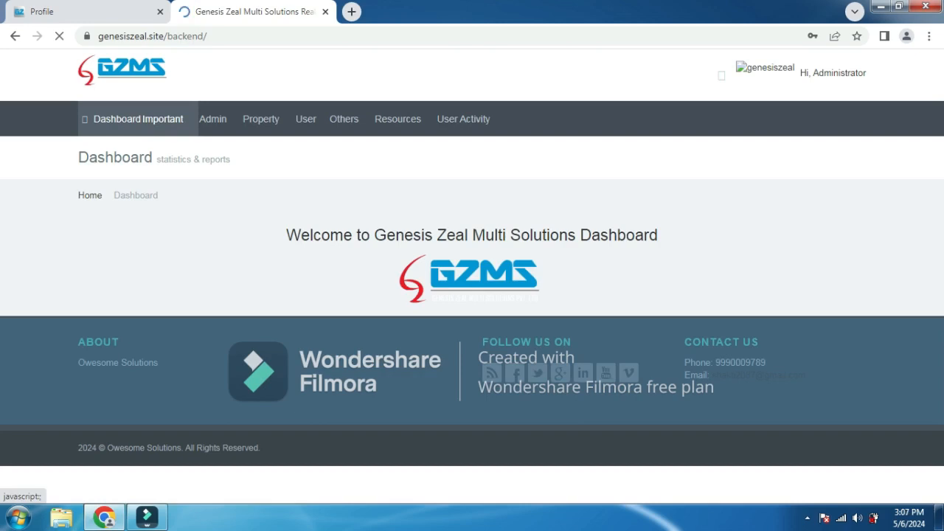
mouse_move(163, 119)
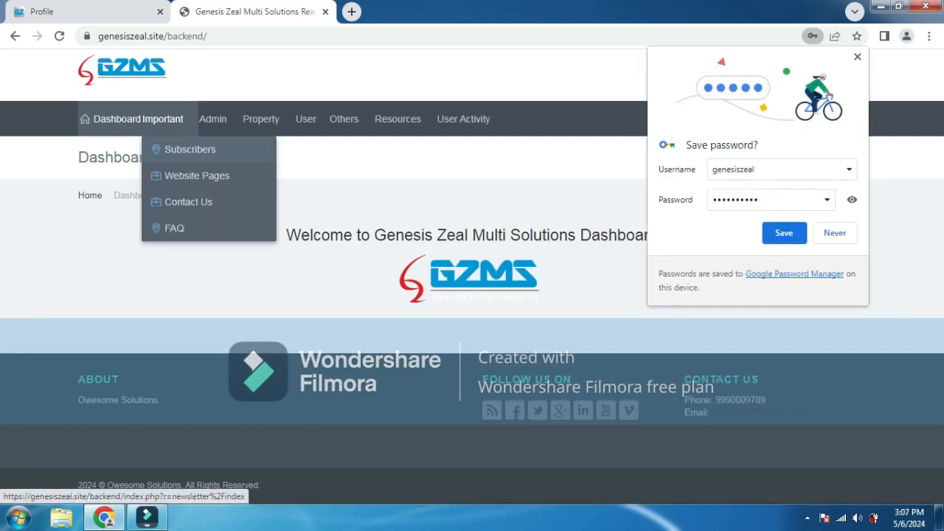
- Save the admin login in Chrome, view Subscribers, then browse the 48-entry Website Pages list
left_click(785, 233)
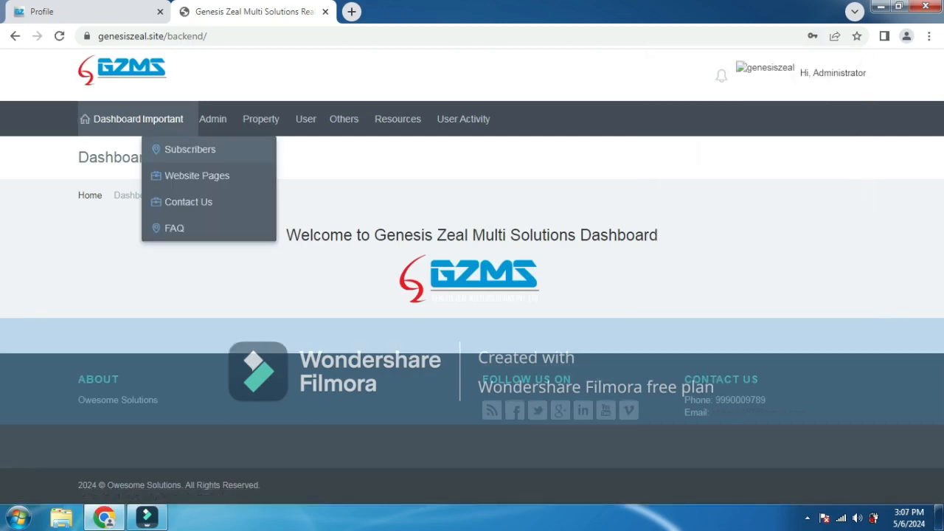
left_click(190, 150)
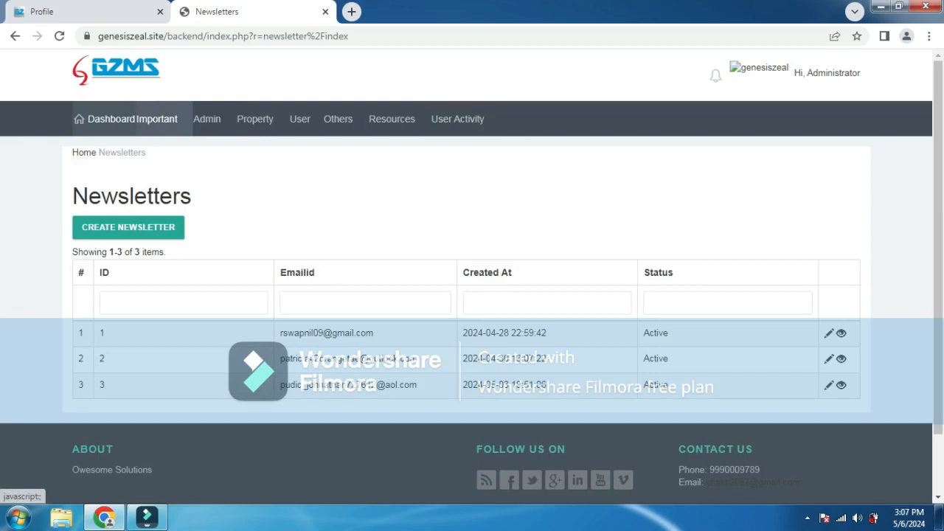
left_click(157, 120)
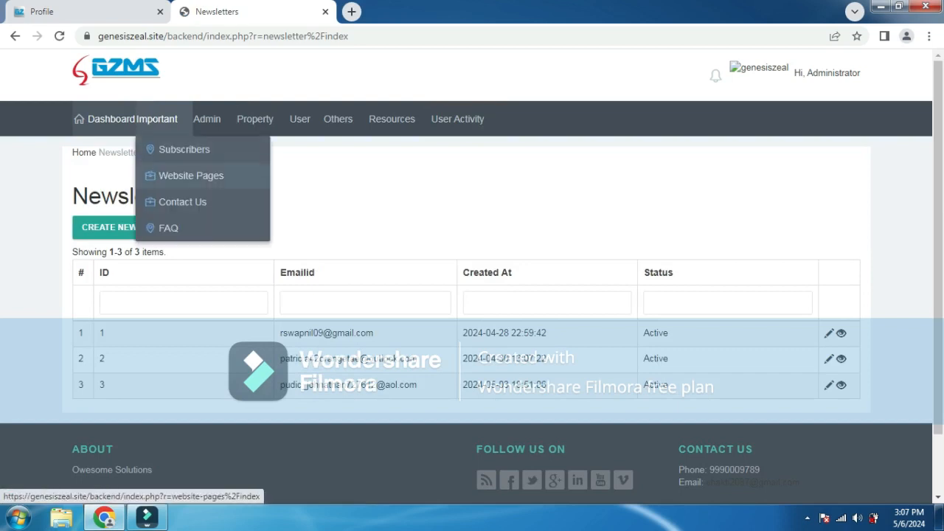
left_click(191, 176)
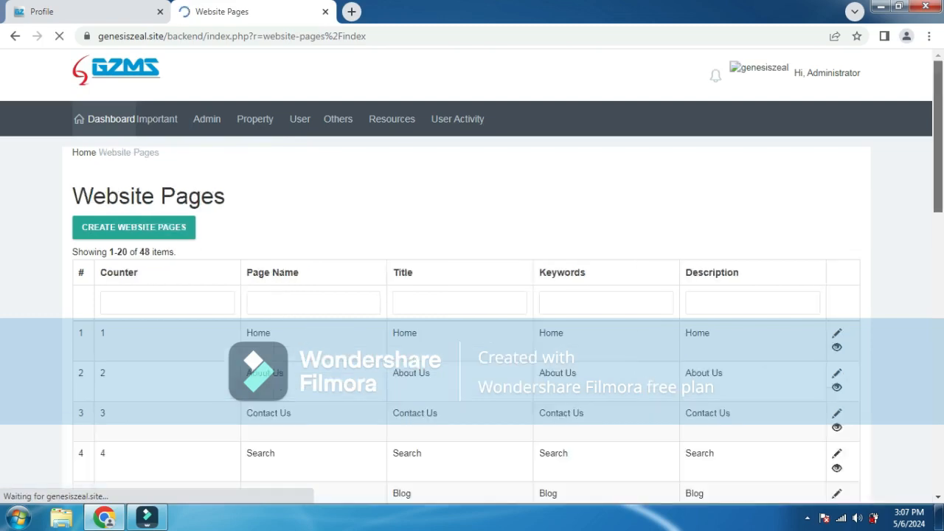
scroll(472, 276, "down", 10)
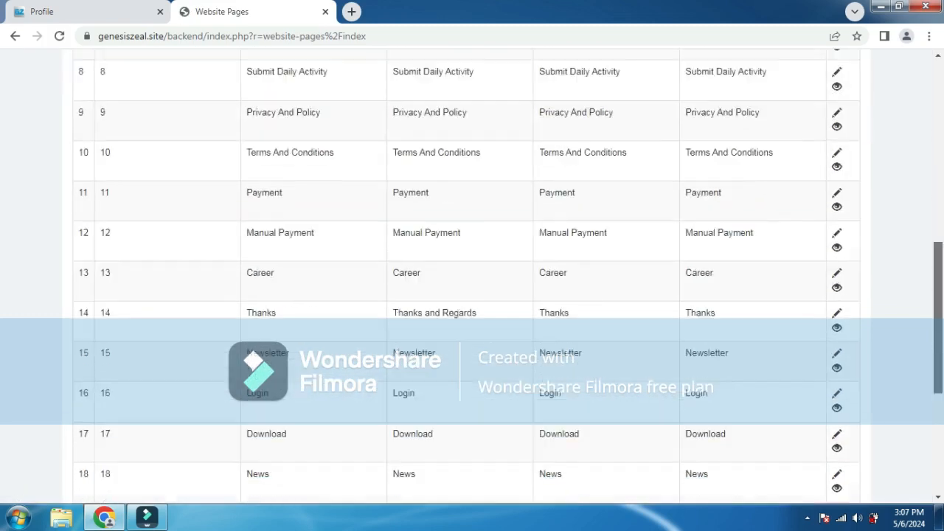
scroll(472, 276, "up", 10)
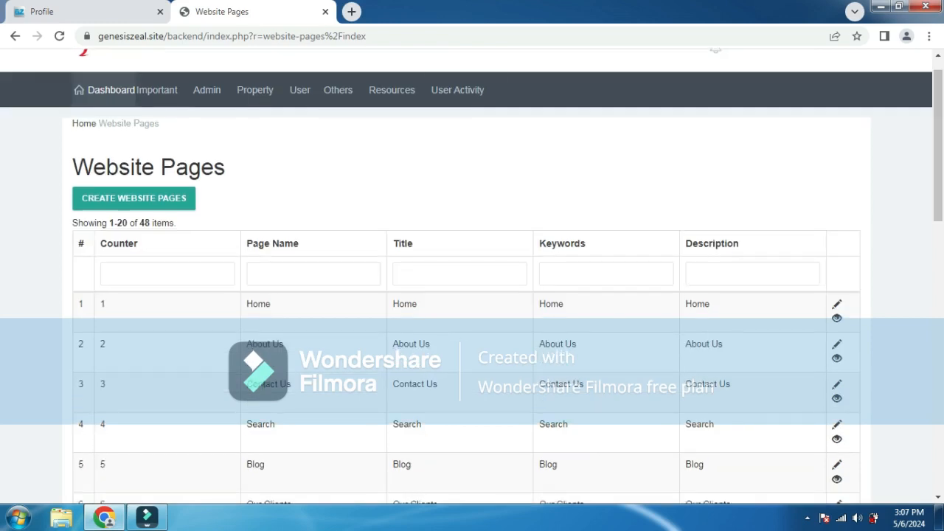
left_click(156, 89)
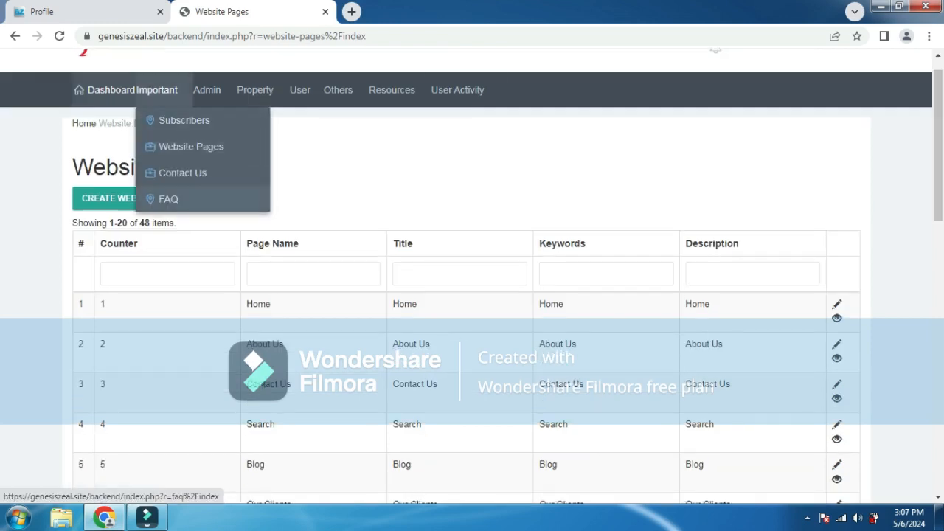
left_click(182, 172)
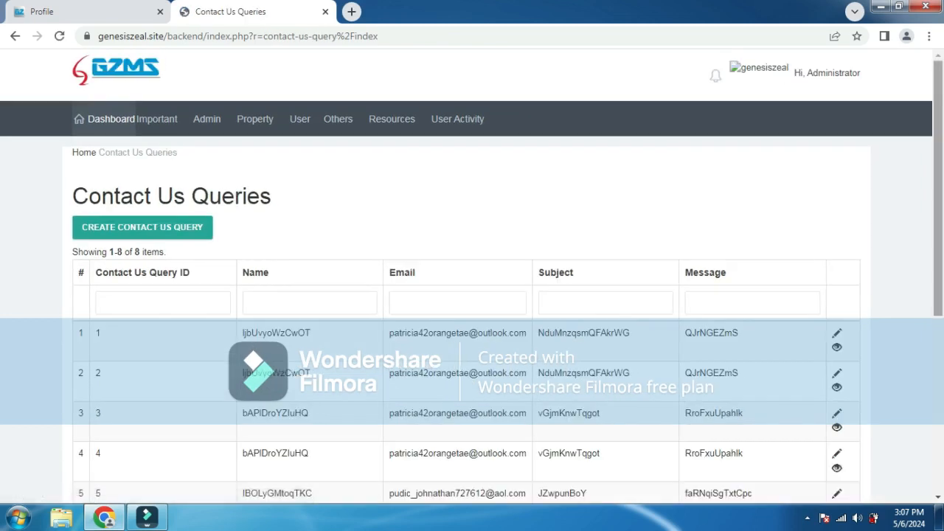
scroll(472, 275, "down", 2)
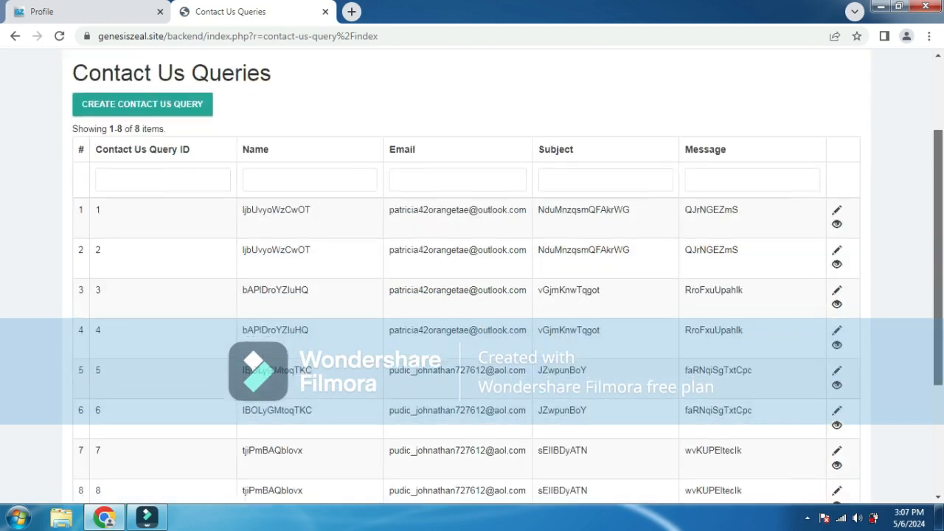
scroll(472, 280, "down", 2)
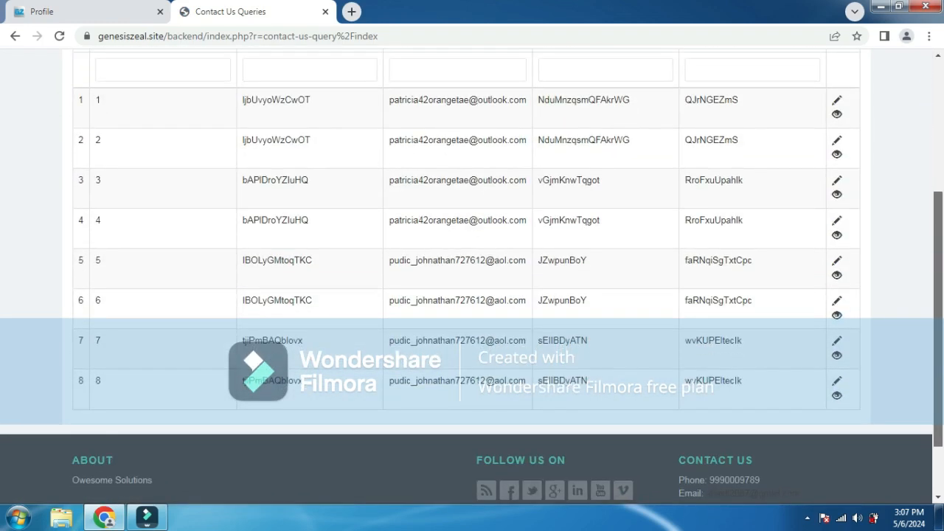
scroll(472, 280, "up", 1)
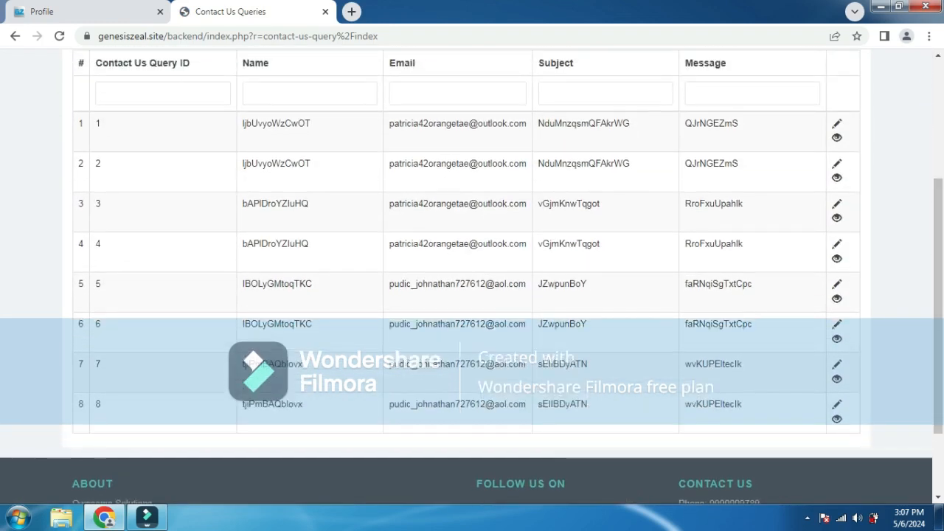
- Delete Contact Us queries 1 and 2, confirming each deletion
left_click(836, 137)
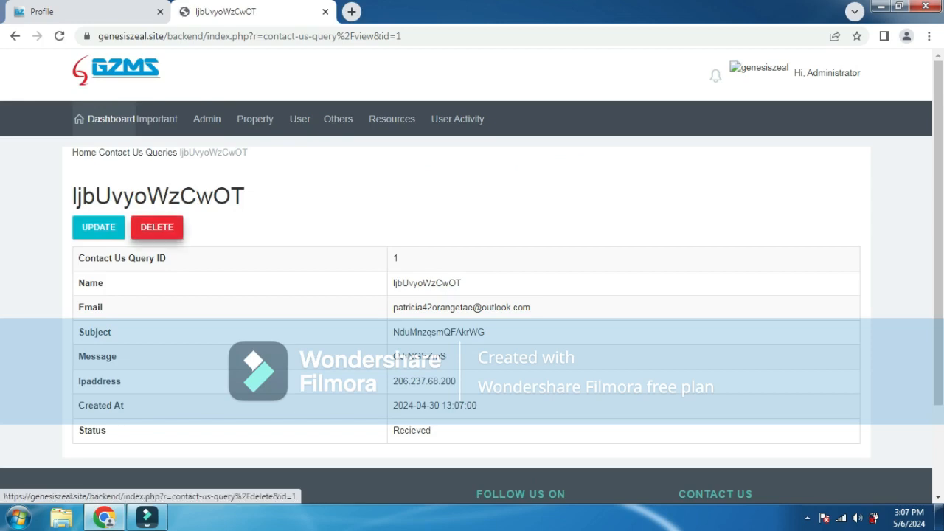
left_click(157, 227)
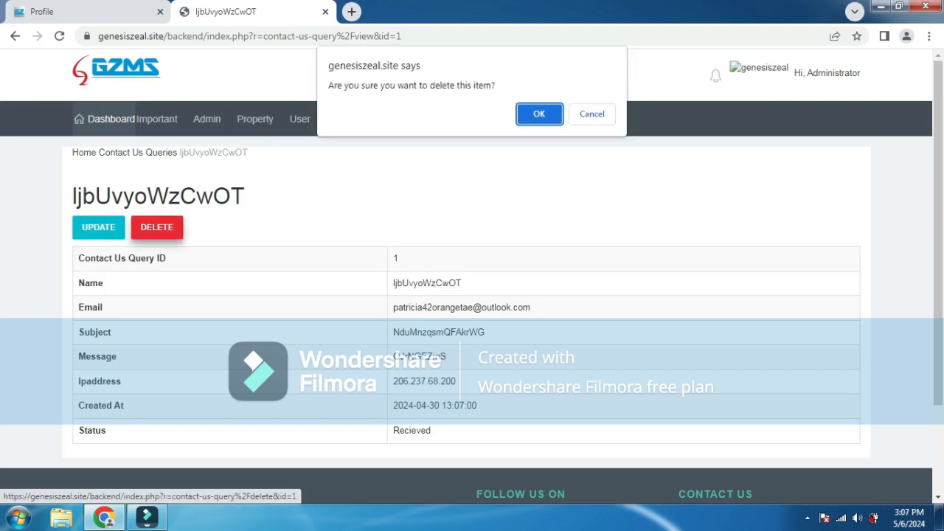
key("Return")
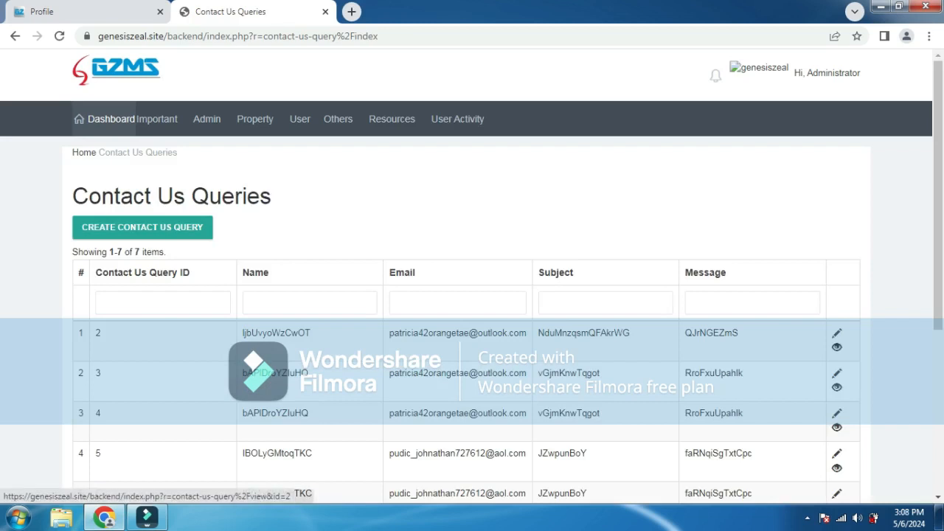
left_click(837, 347)
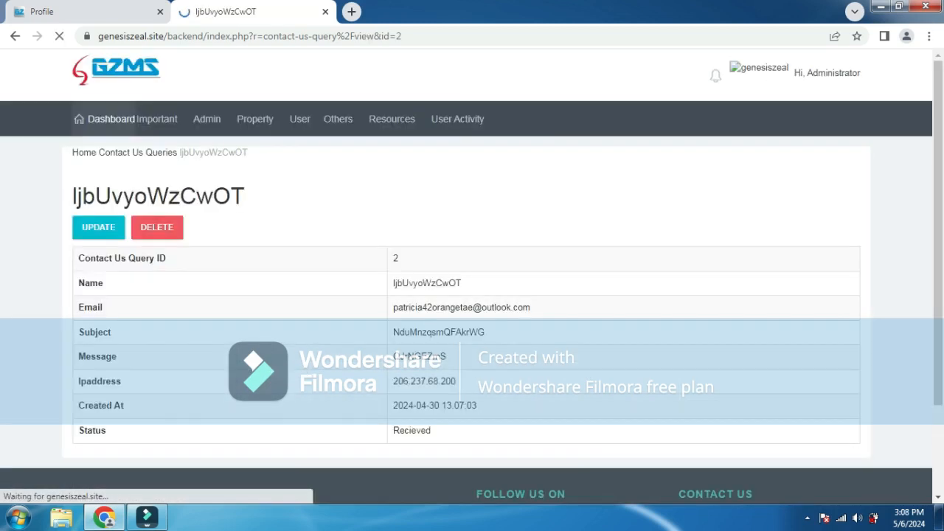
left_click(156, 227)
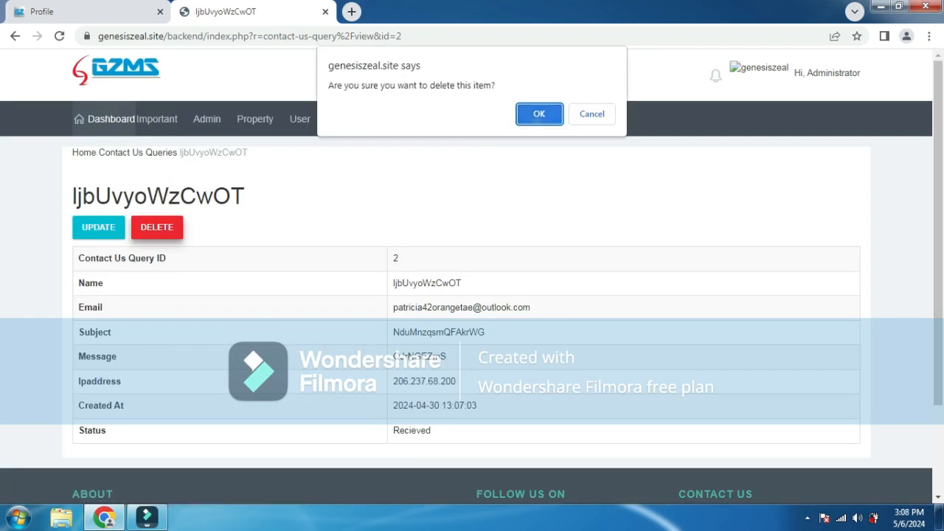
key("Return")
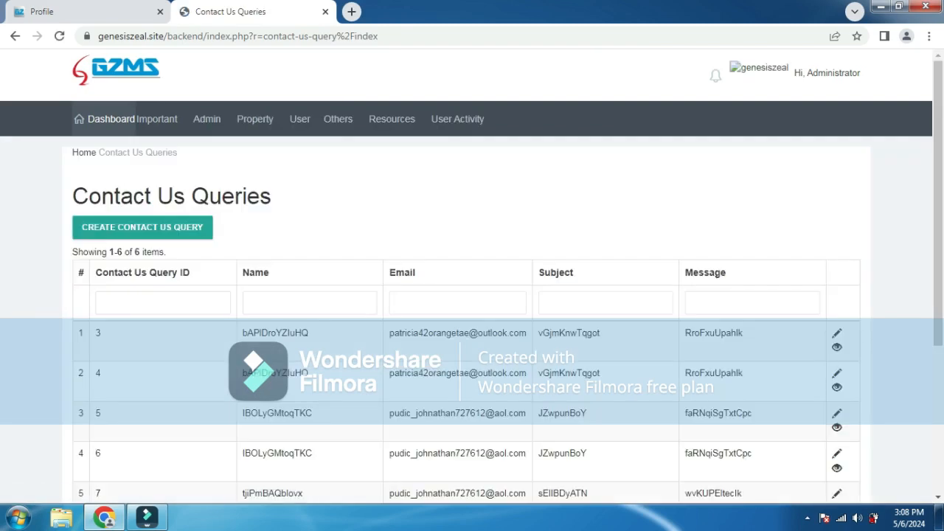
- Delete Contact Us queries 3 and 4, confirming each deletion
left_click(836, 347)
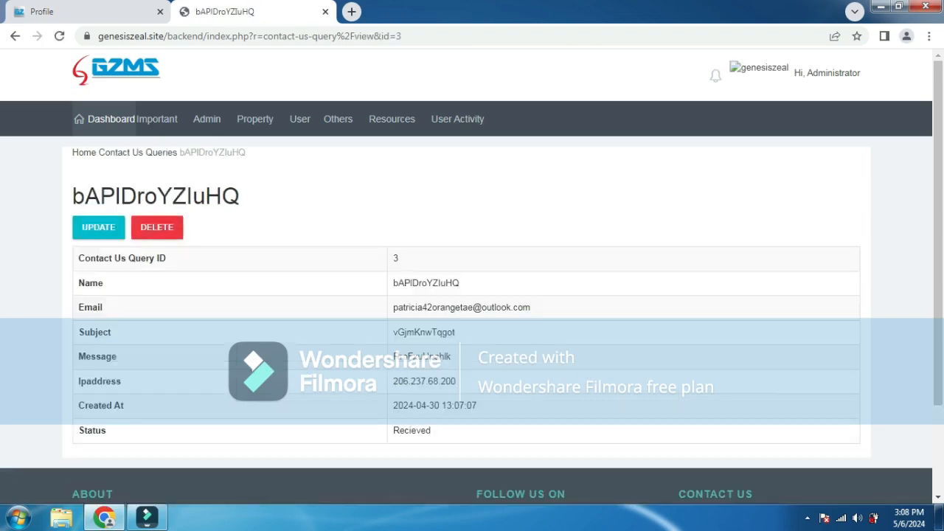
left_click(156, 227)
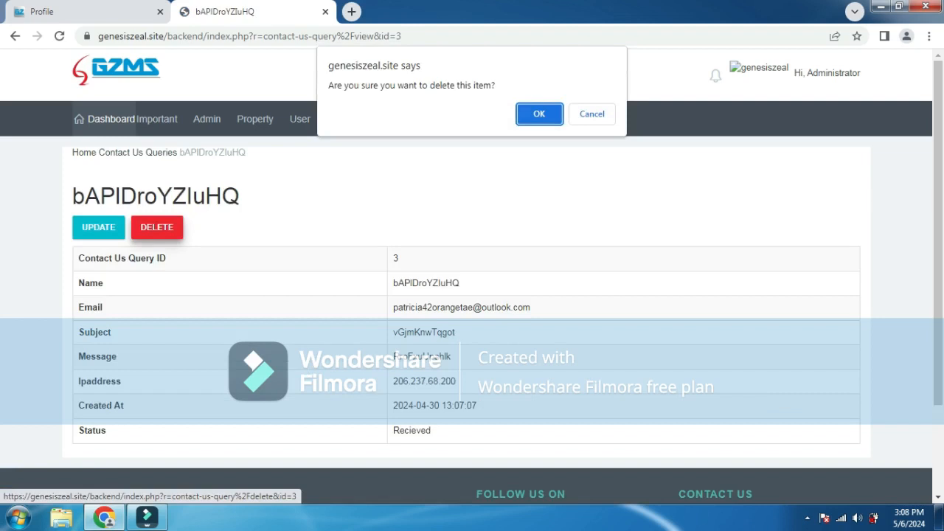
key("Return")
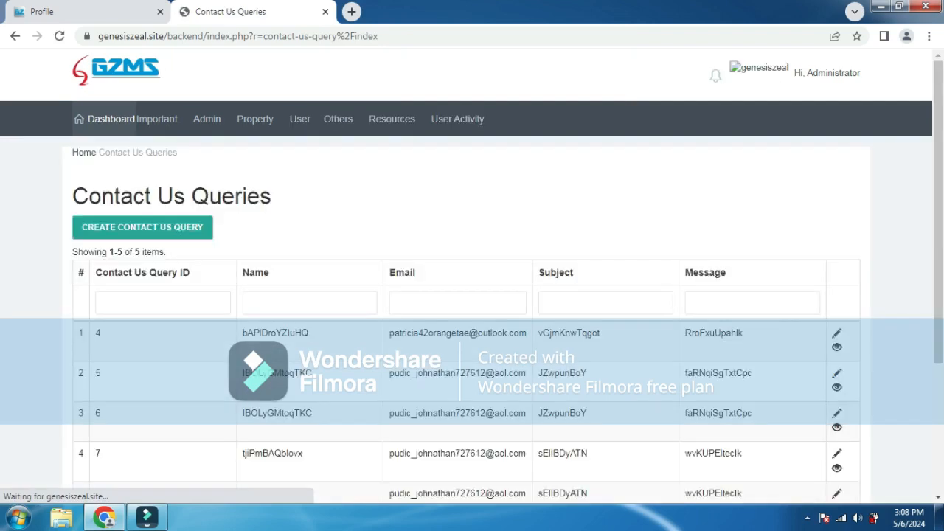
left_click(837, 346)
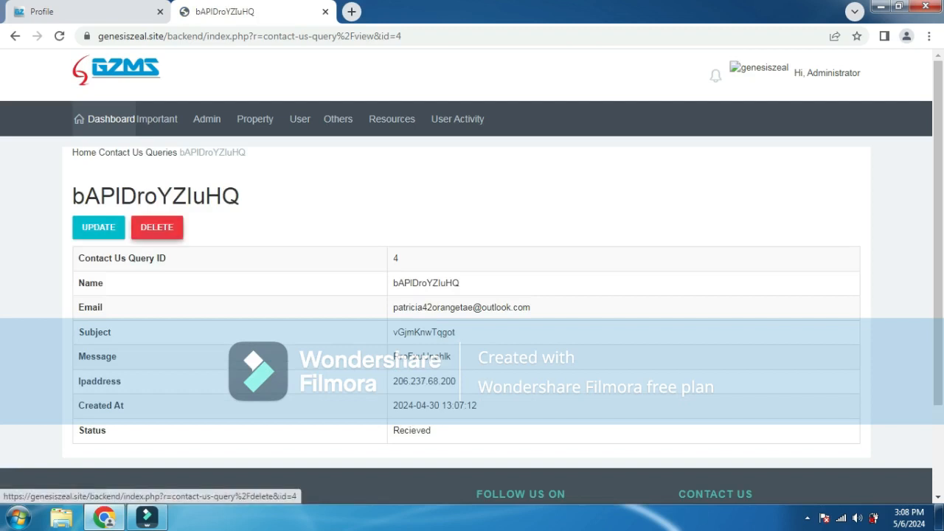
left_click(156, 227)
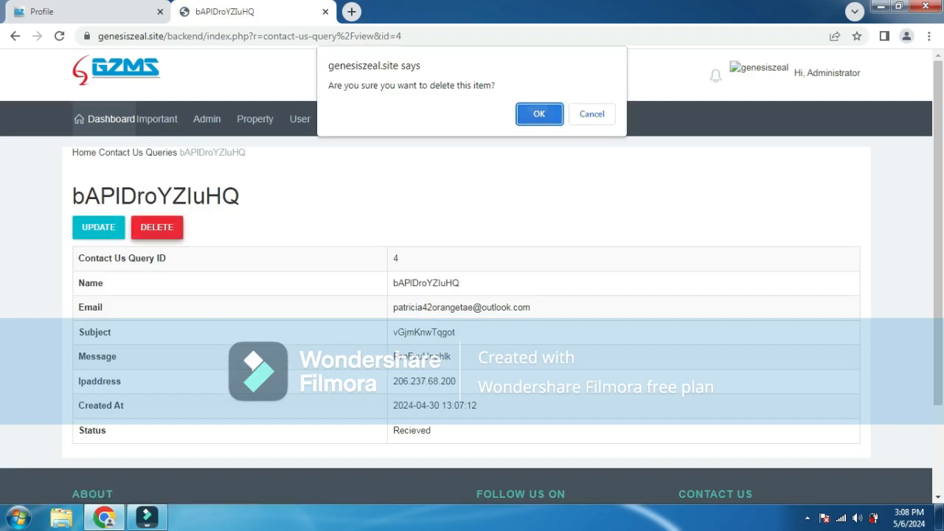
left_click(539, 113)
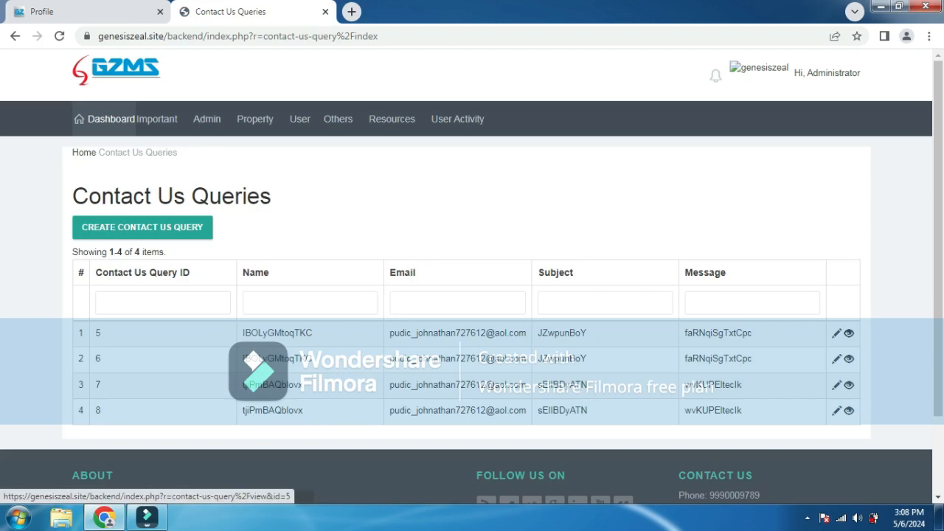
- Delete Contact Us queries 5 and 6, confirming each deletion
left_click(849, 333)
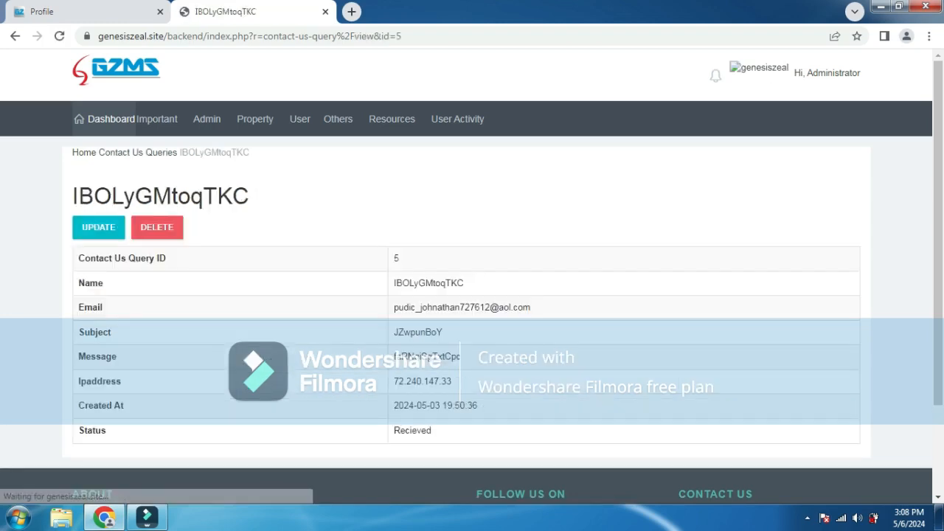
left_click(157, 229)
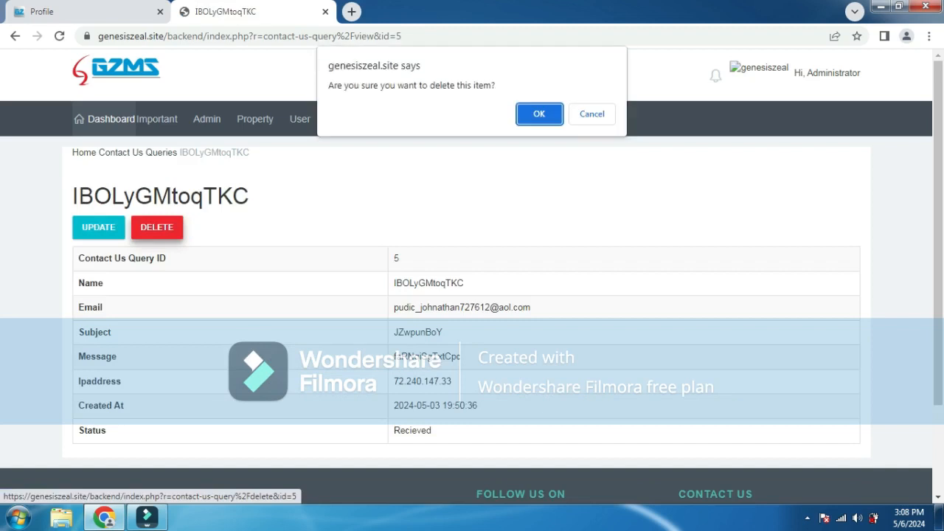
left_click(539, 113)
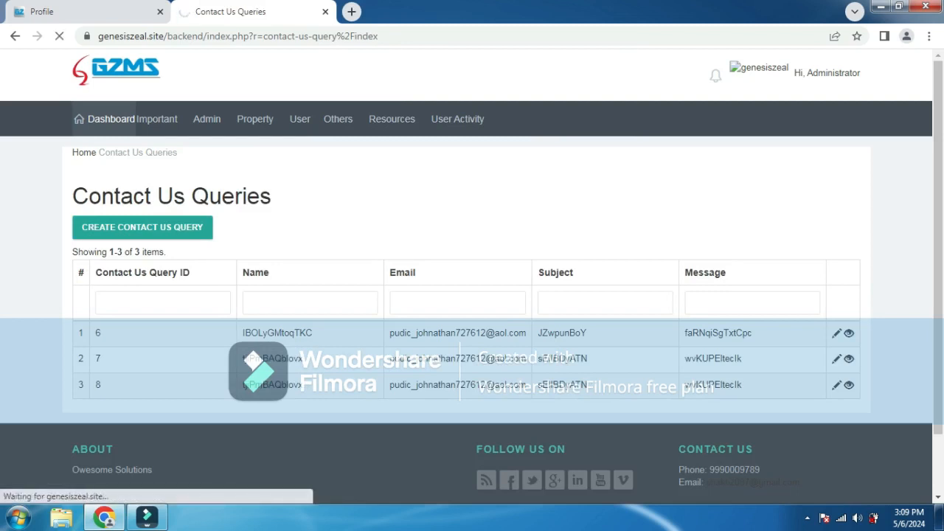
left_click(848, 333)
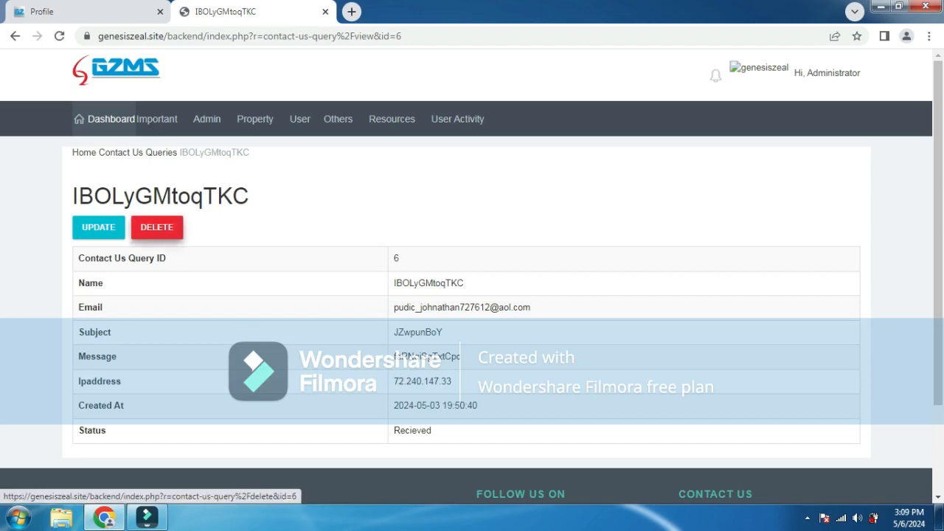
left_click(156, 227)
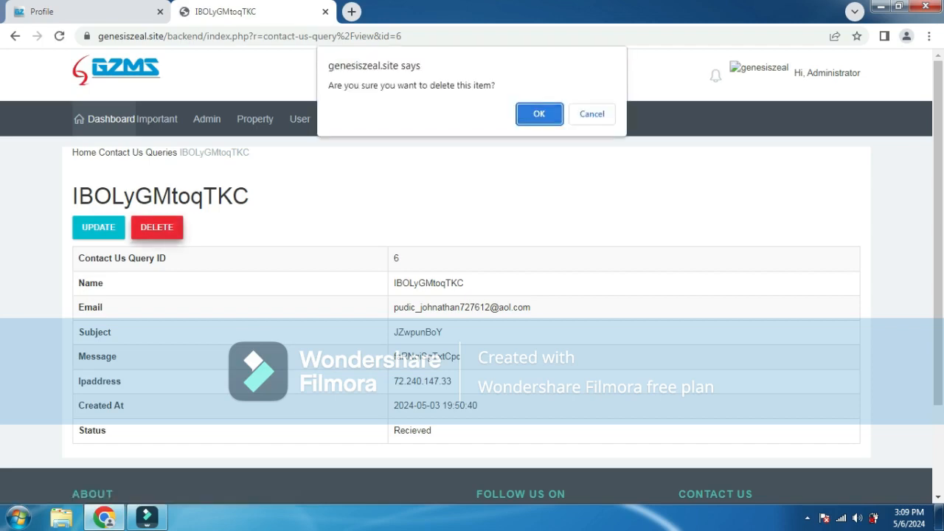
key("Return")
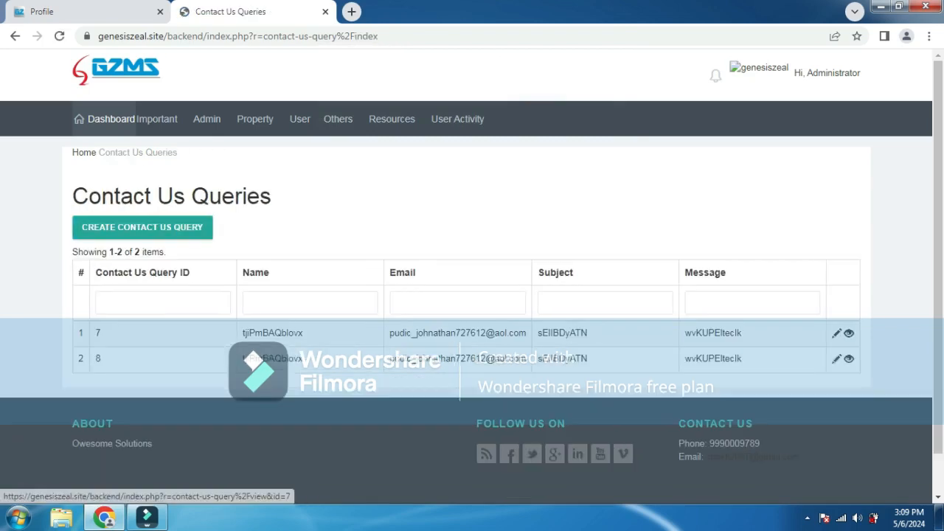
- Delete the last Contact Us queries 7 and 8, confirming each deletion
left_click(849, 334)
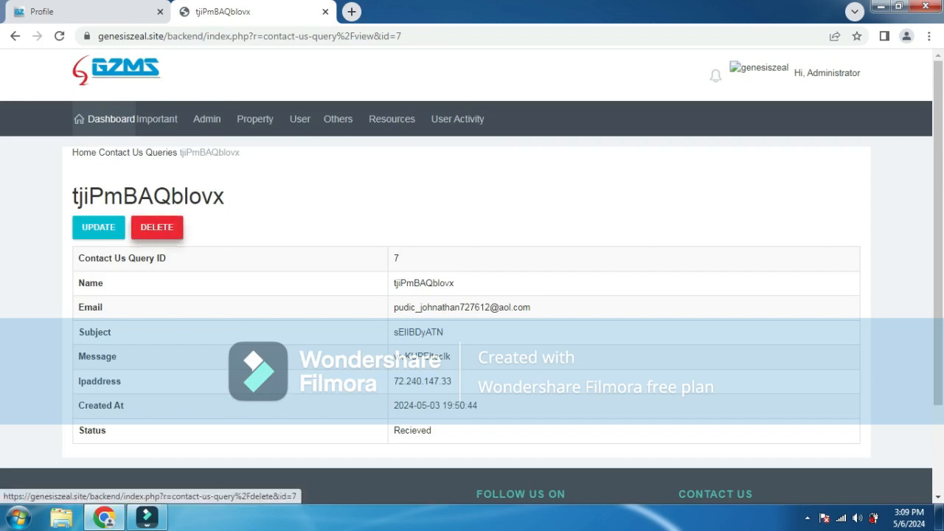
left_click(156, 228)
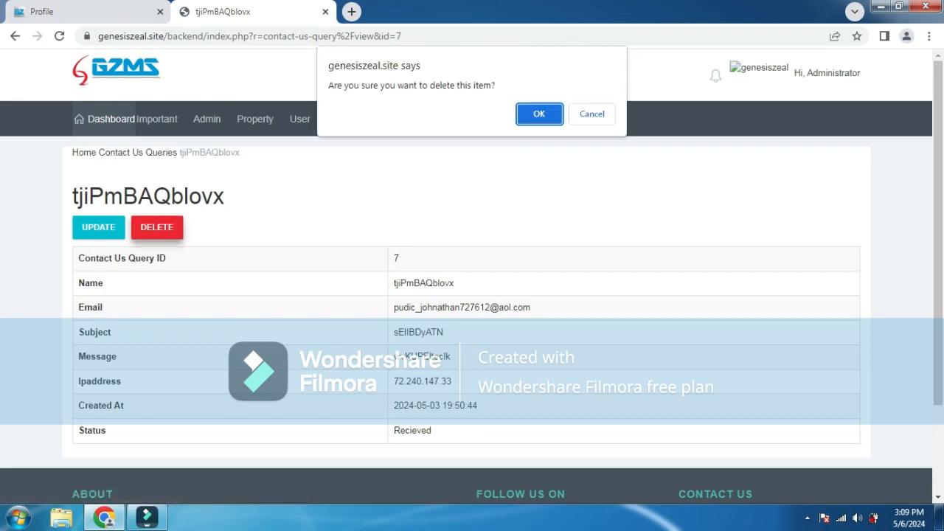
key("Return")
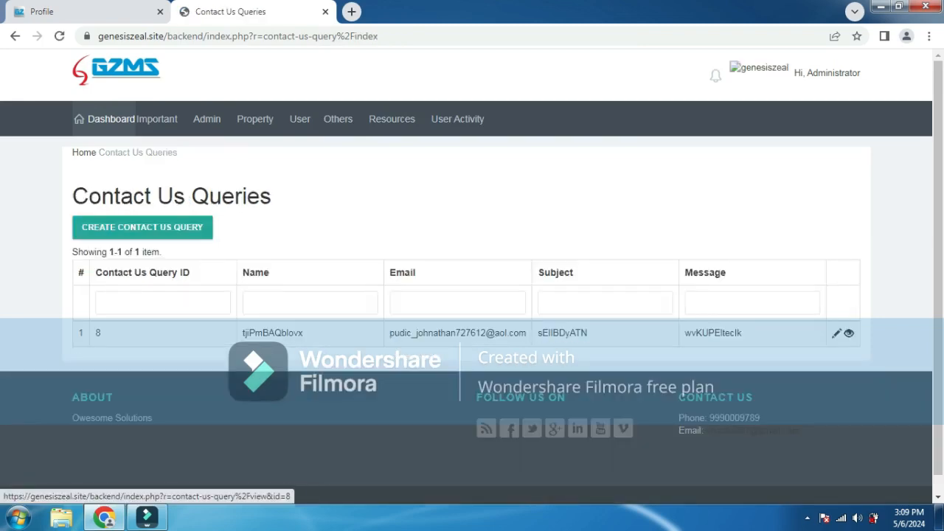
left_click(849, 334)
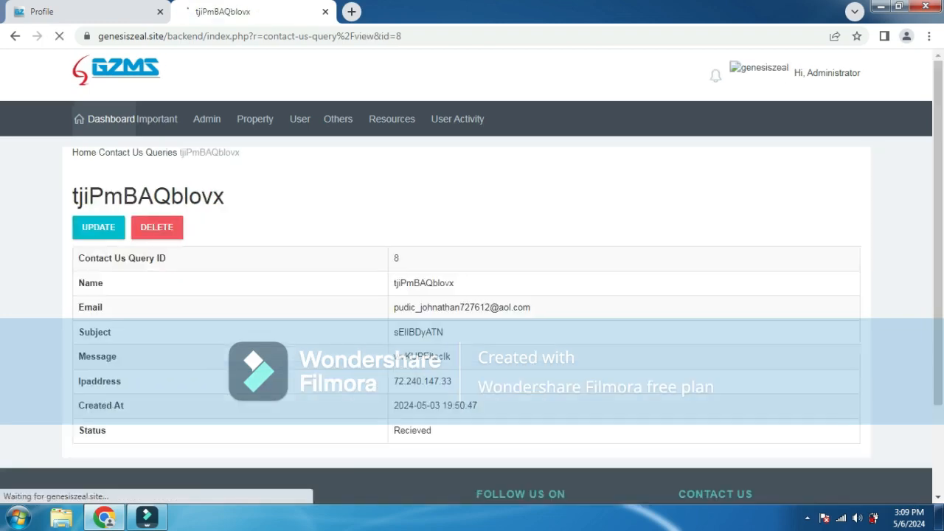
left_click(156, 227)
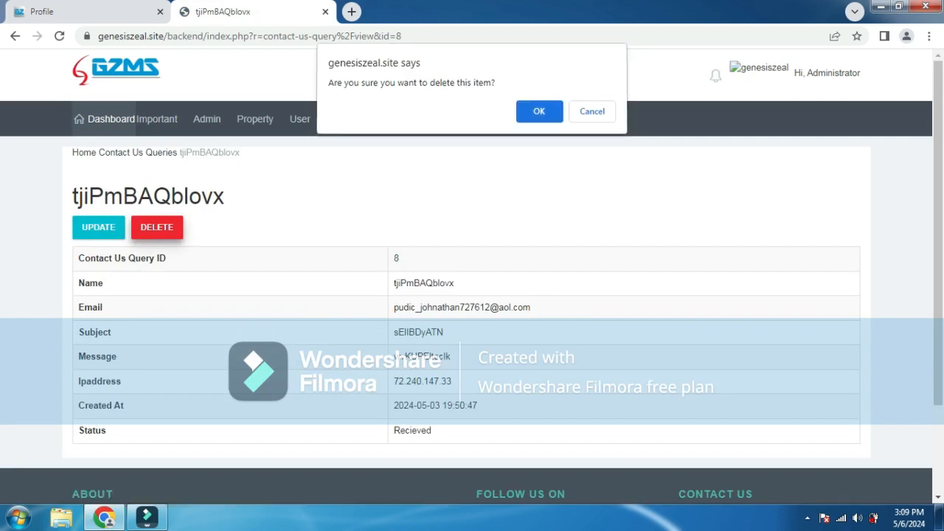
left_click(540, 115)
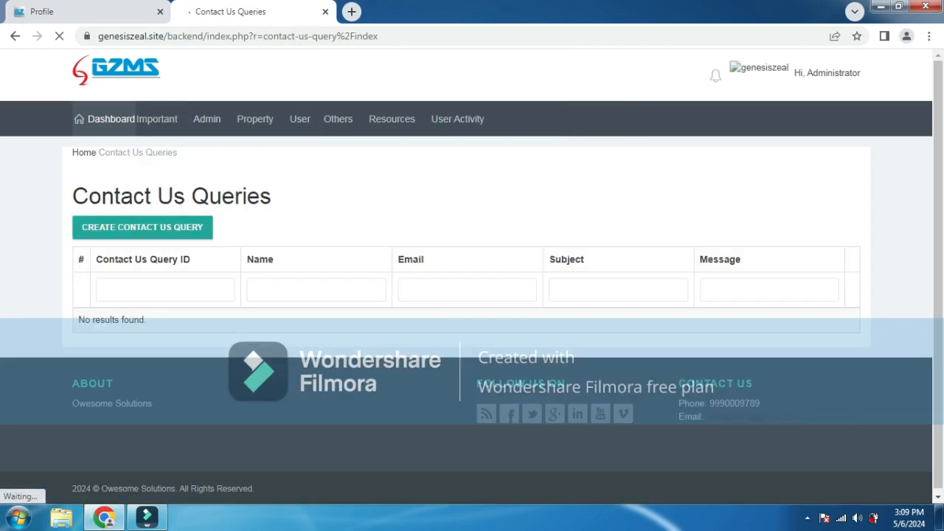
- View the Faqs list with its one active FAQ, then bring up the Admin pages
left_click(157, 118)
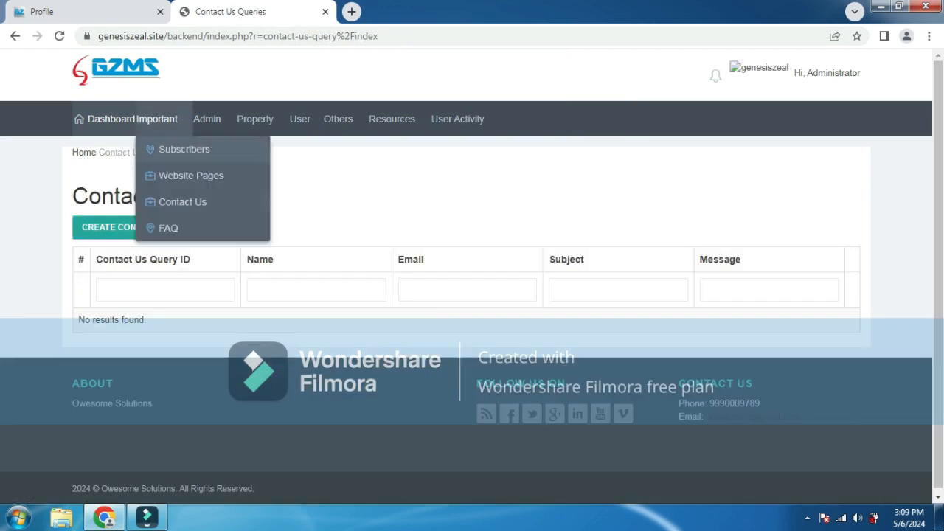
left_click(168, 228)
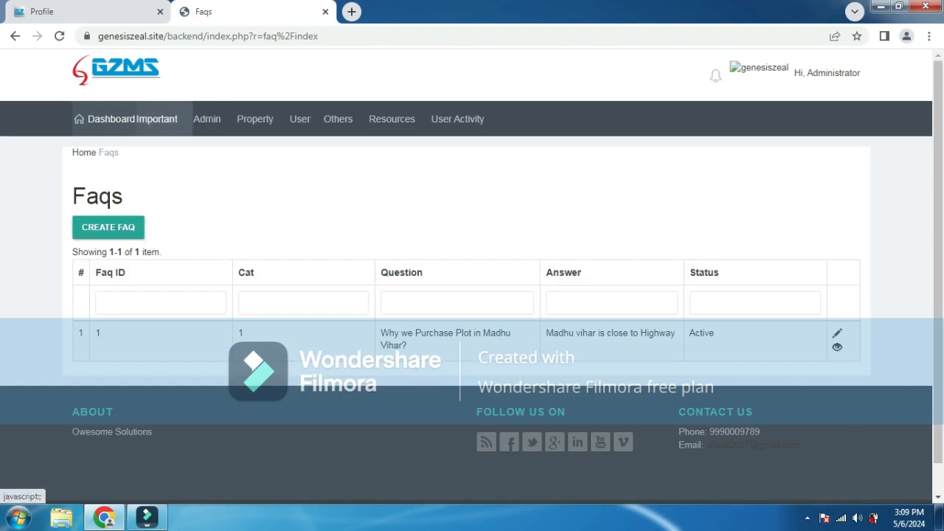
left_click(157, 118)
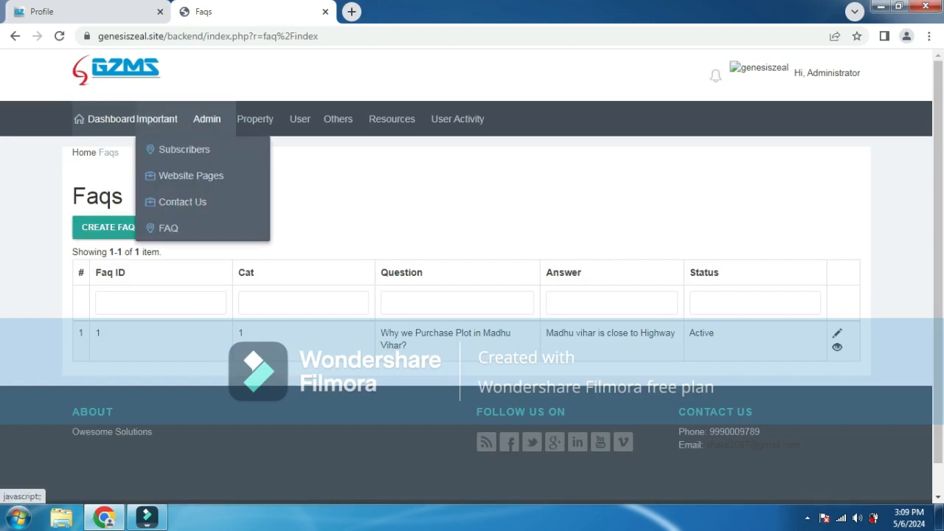
left_click(207, 119)
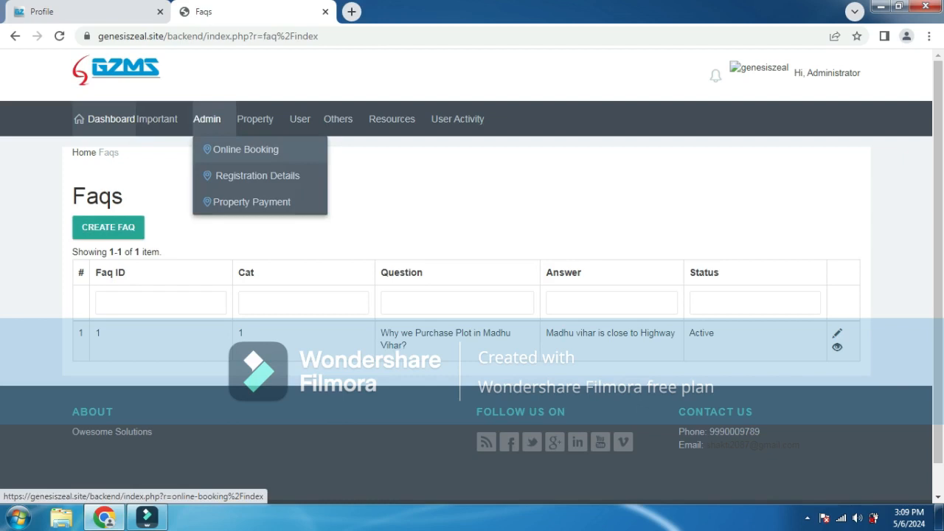
- View Online Booking records, the 4-entry Personal & Nominee Details list, then Property Payments
left_click(246, 149)
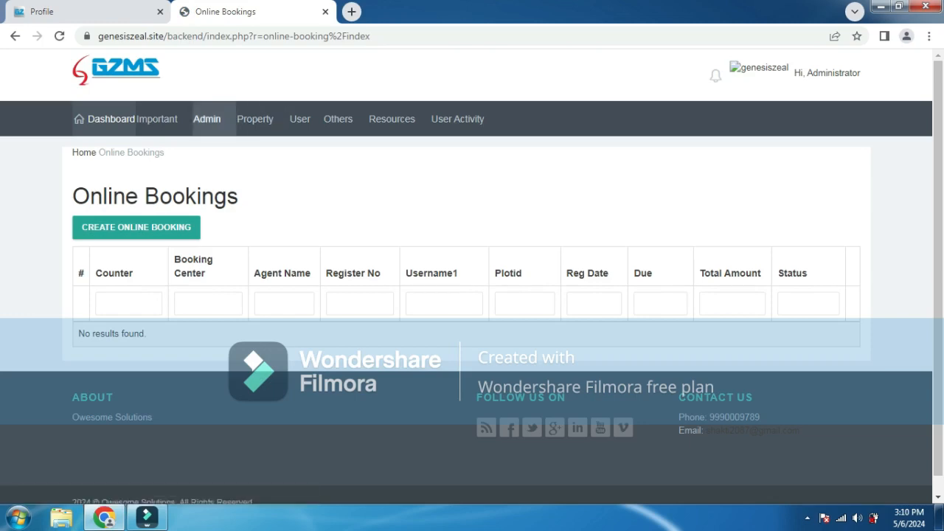
left_click(207, 119)
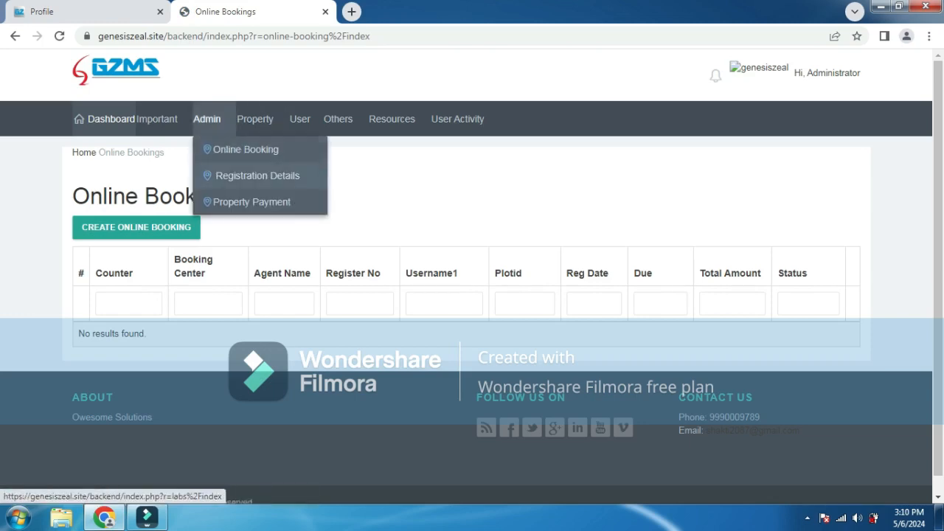
left_click(258, 176)
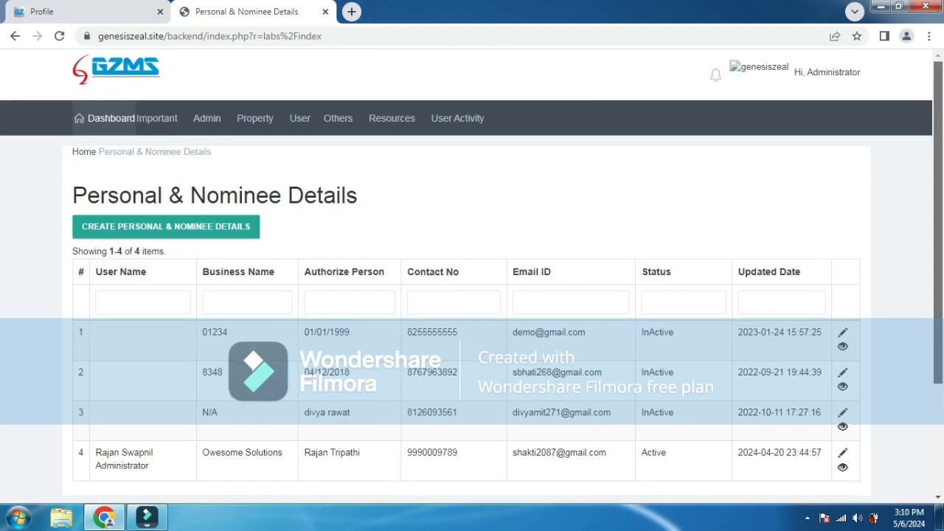
scroll(472, 281, "down", 3)
scroll(472, 280, "up", 3)
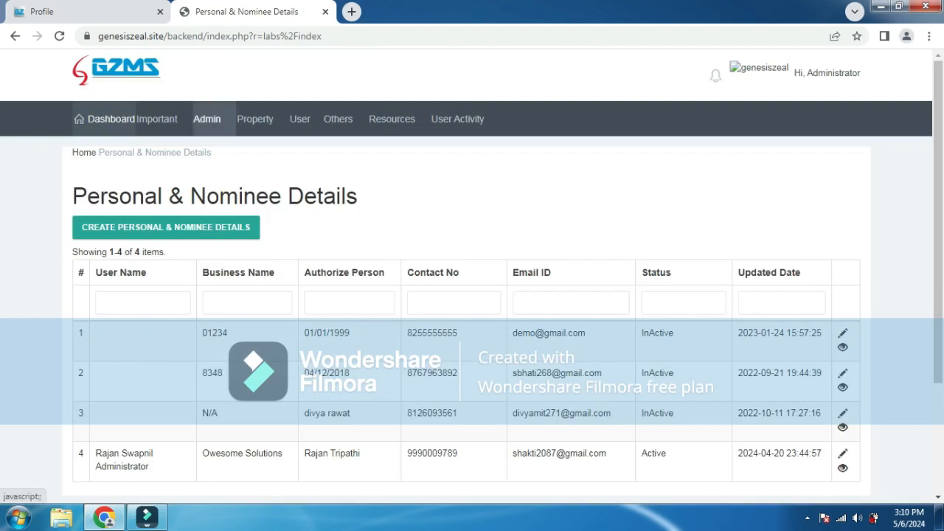
left_click(207, 118)
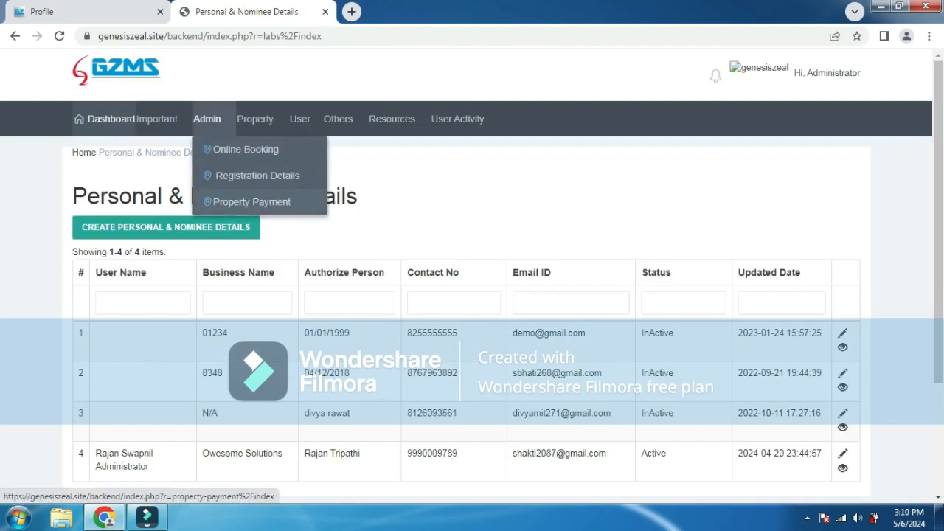
left_click(251, 201)
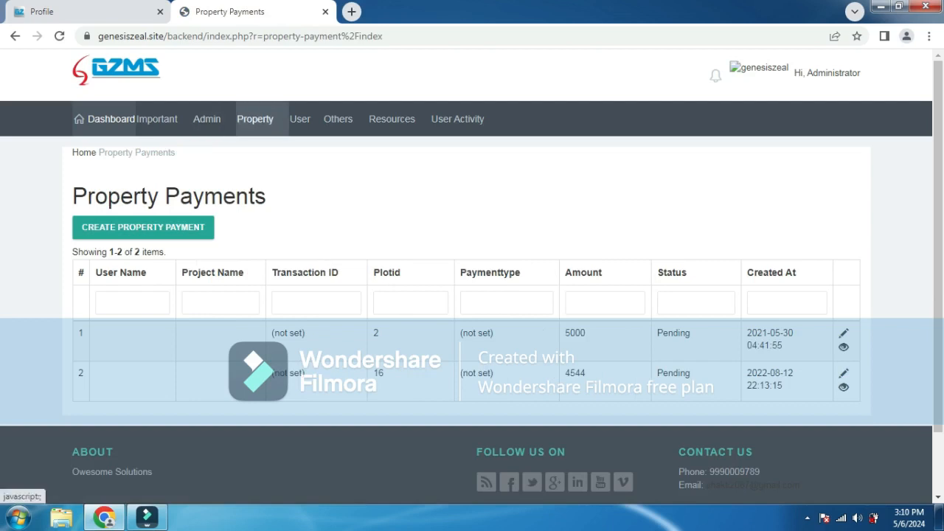
- Open project 1, Madhu Vihar, from the Project list and scroll through its plot details
left_click(255, 119)
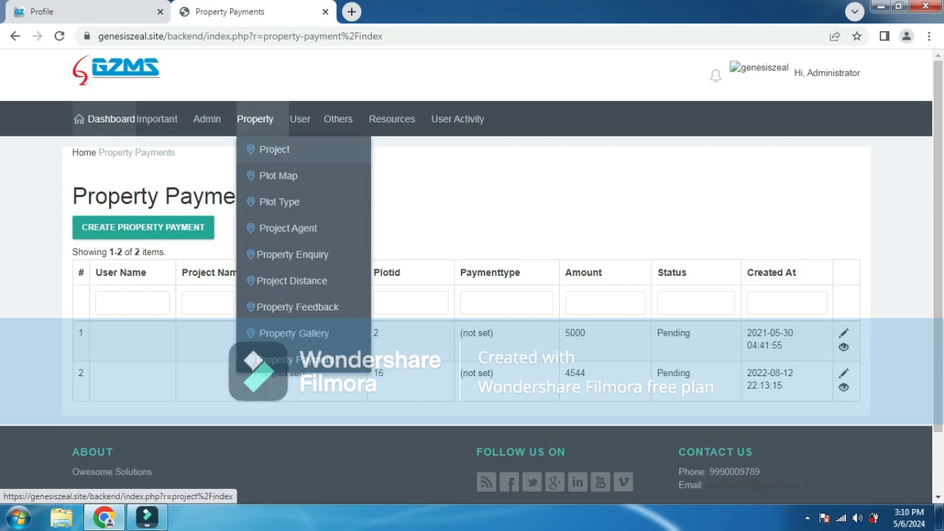
left_click(274, 149)
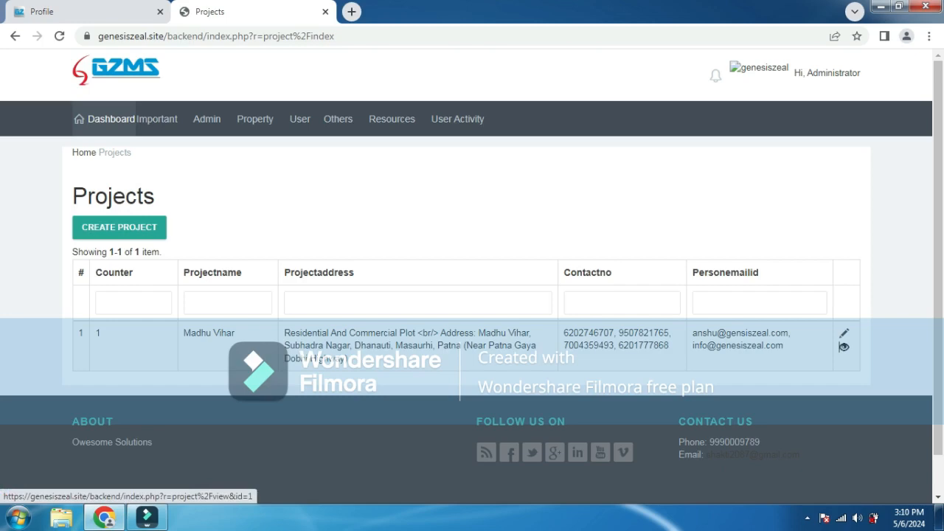
left_click(844, 346)
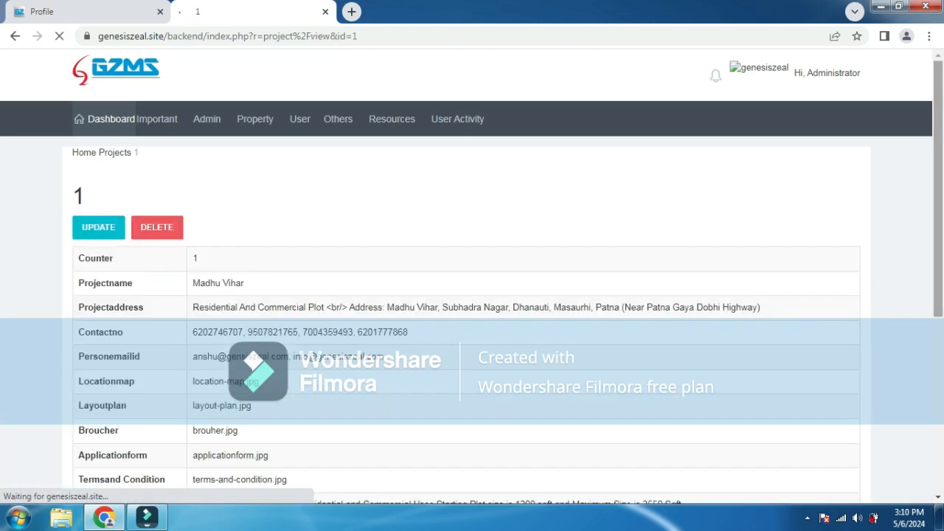
scroll(472, 276, "down", 1)
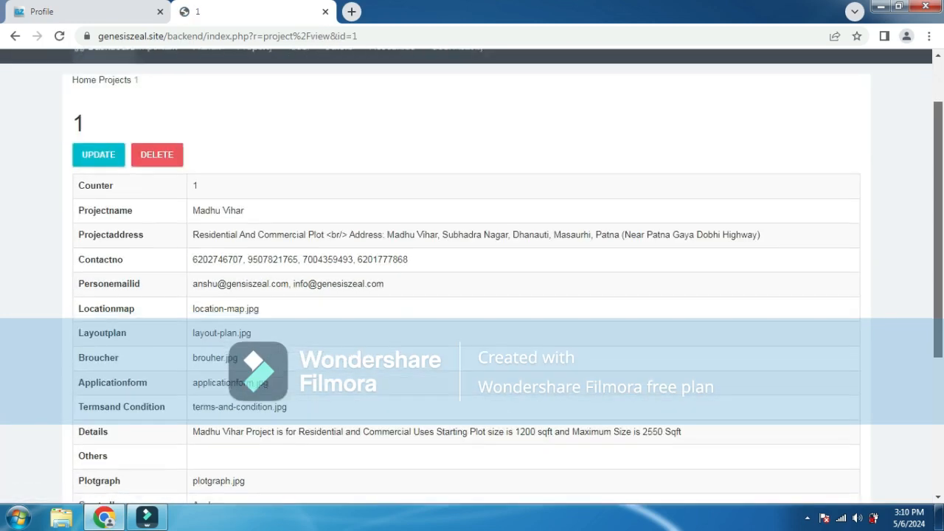
scroll(472, 276, "down", 2)
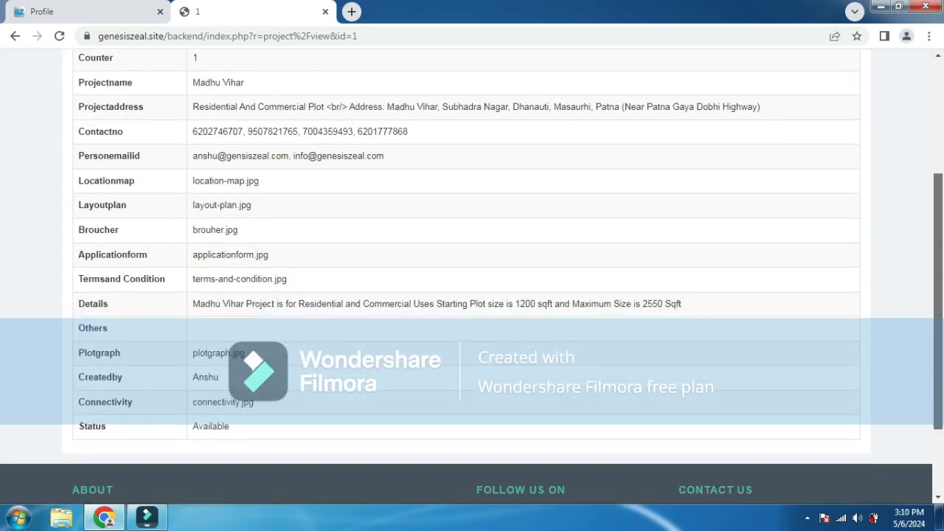
scroll(472, 276, "down", 1)
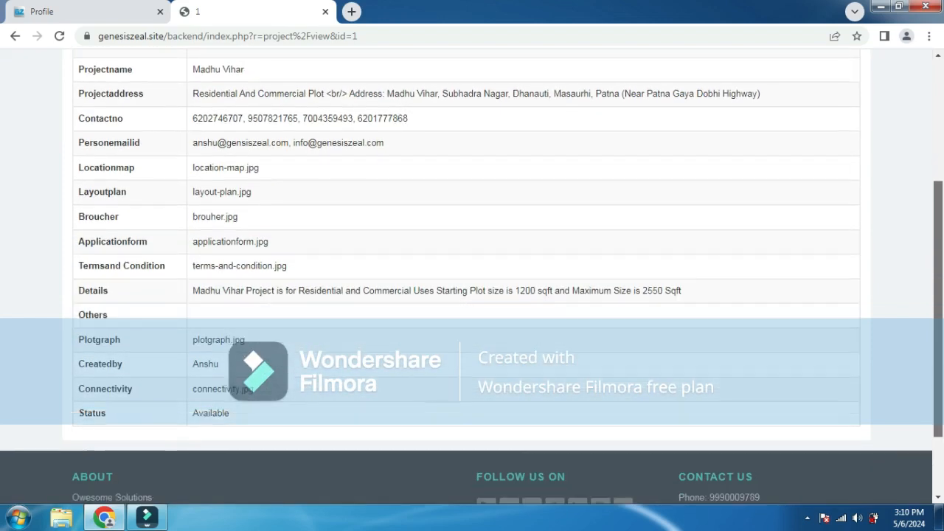
scroll(472, 276, "up", 2)
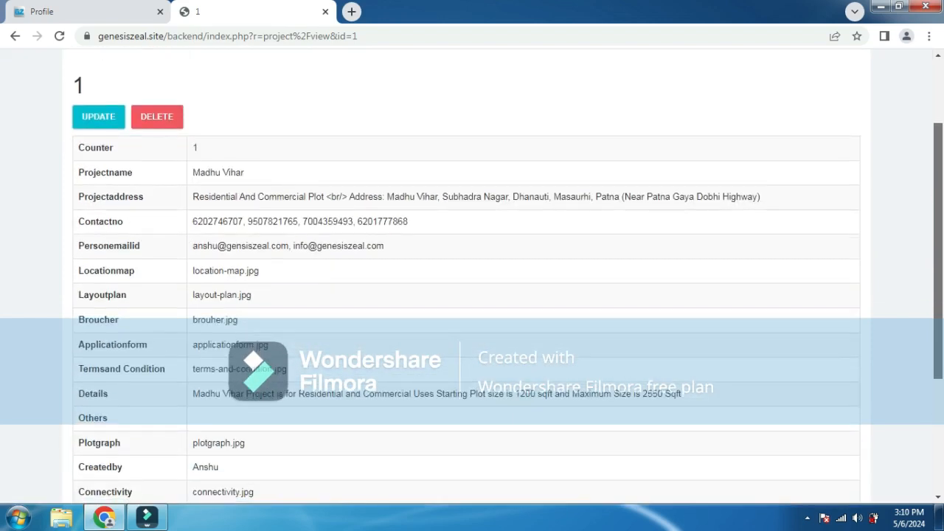
scroll(472, 275, "up", 1)
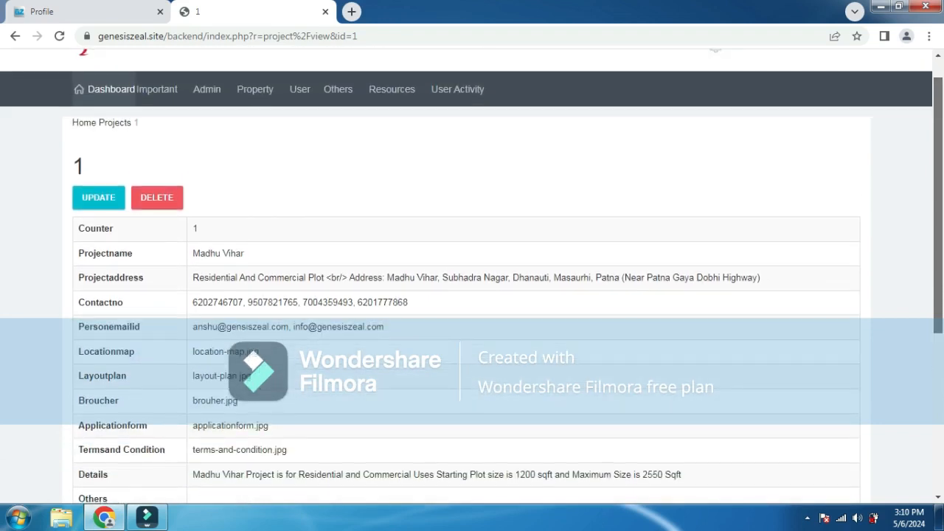
scroll(338, 119, "up", 1)
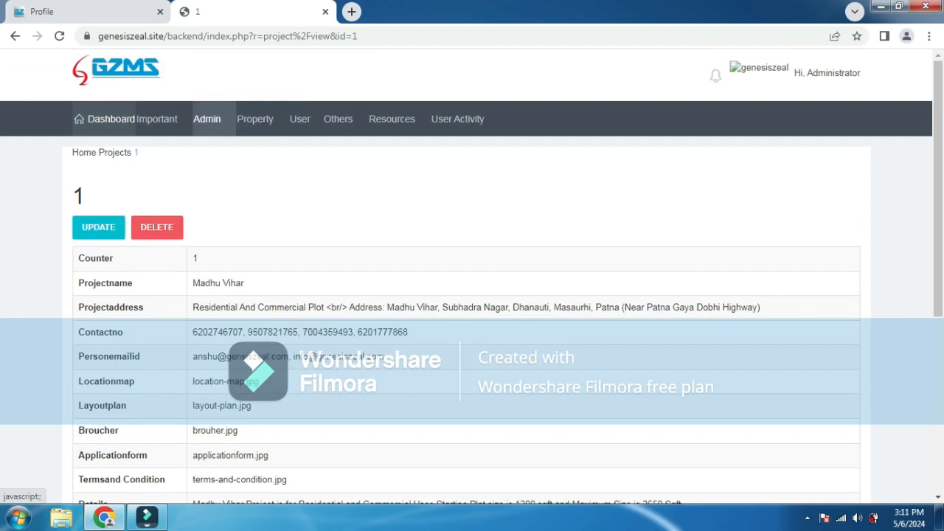
left_click(256, 119)
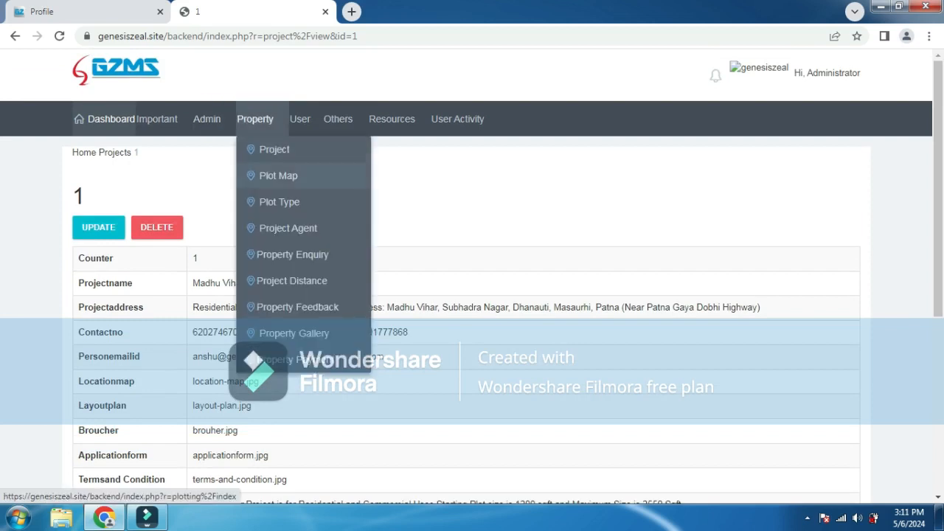
- Review the 310-plot Plottings list and Madhu Vihar layout, then open the Plot Types list
left_click(278, 176)
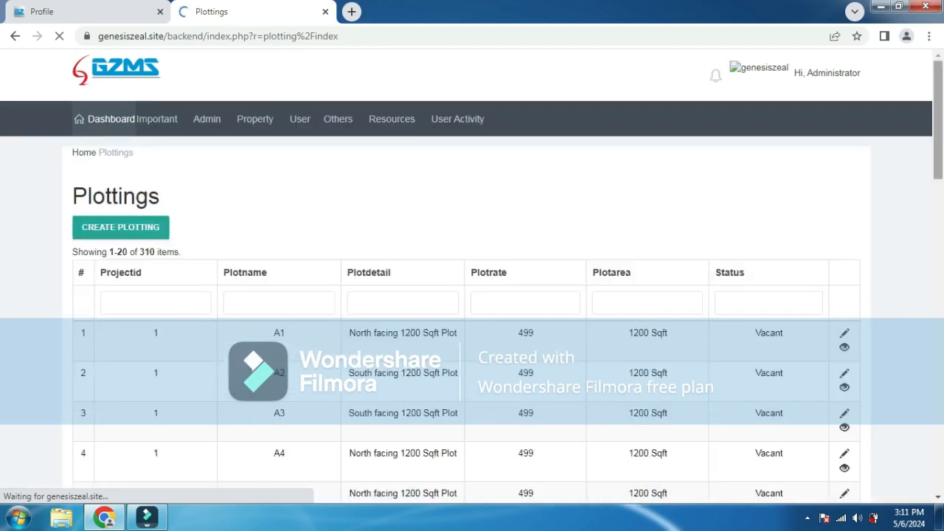
scroll(472, 280, "down", 8)
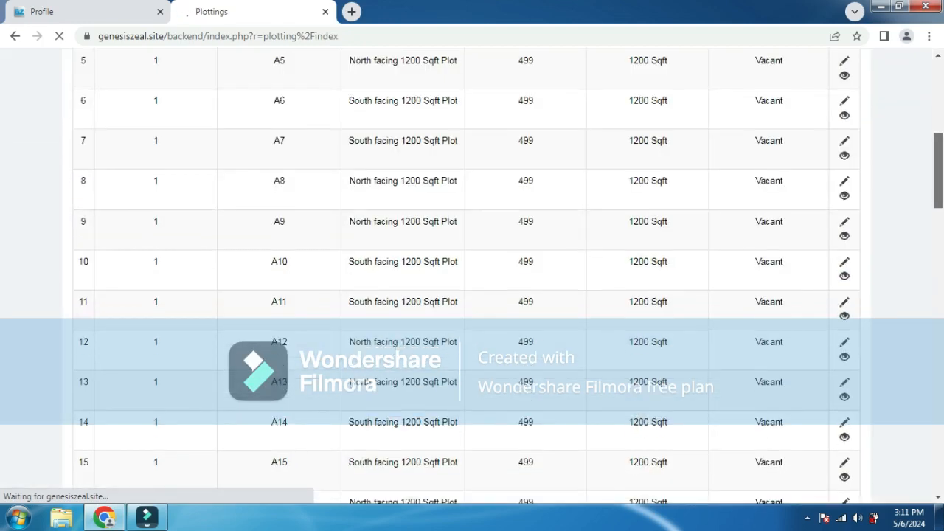
scroll(472, 280, "down", 10)
scroll(472, 280, "up", 3)
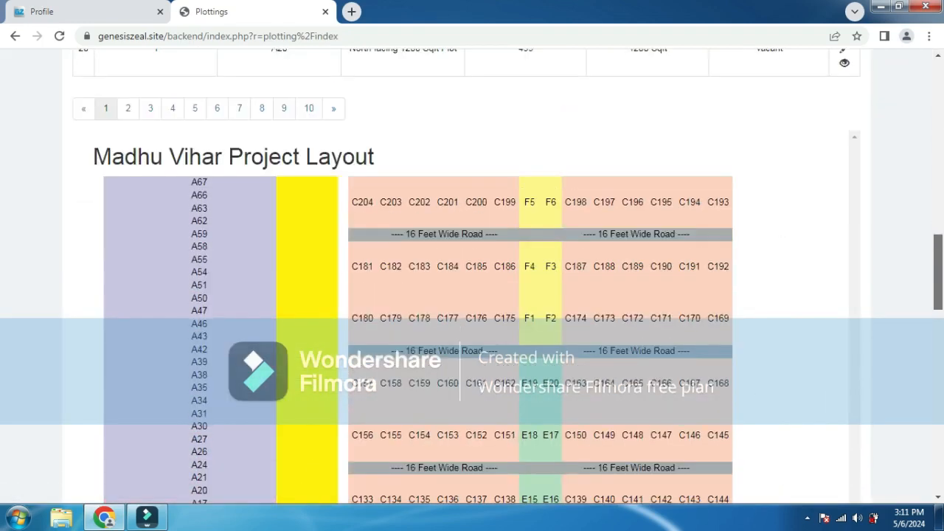
scroll(472, 280, "down", 6)
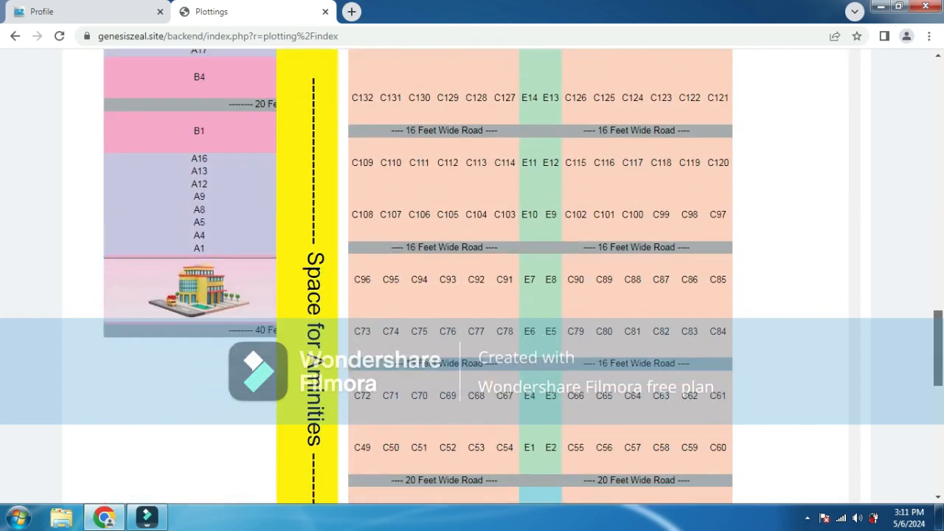
scroll(472, 281, "up", 6)
scroll(472, 280, "up", 4)
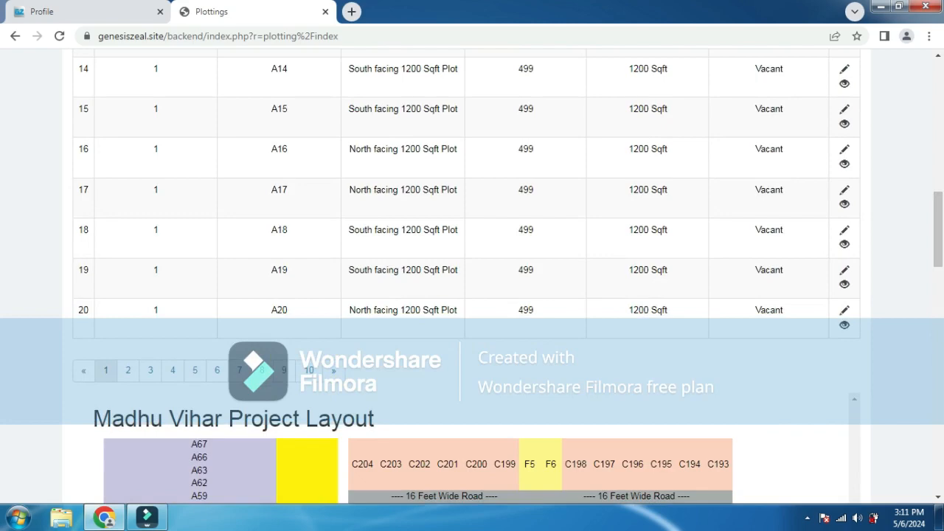
scroll(473, 280, "up", 10)
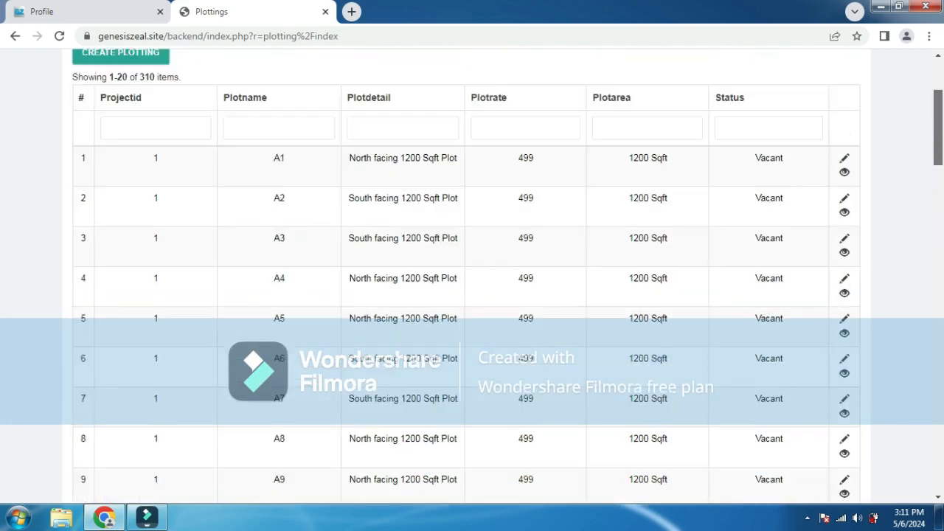
scroll(472, 280, "up", 1)
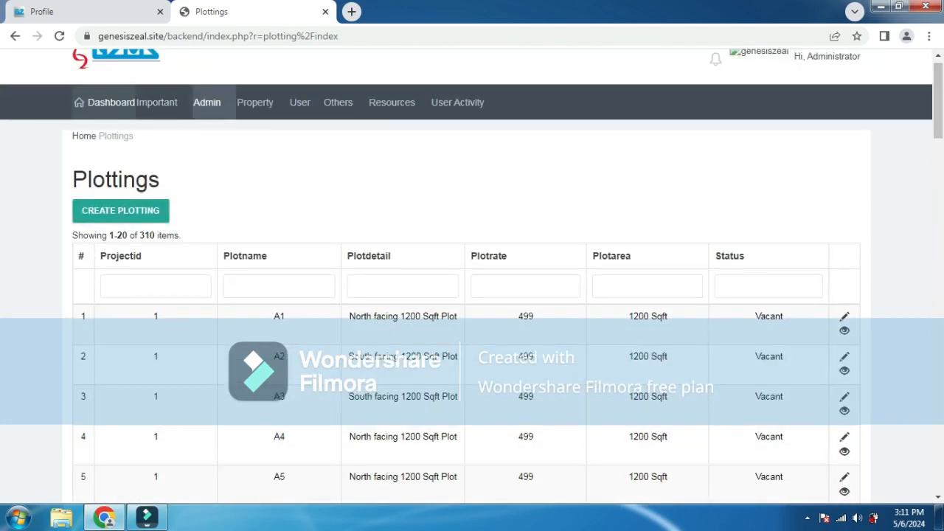
left_click(254, 102)
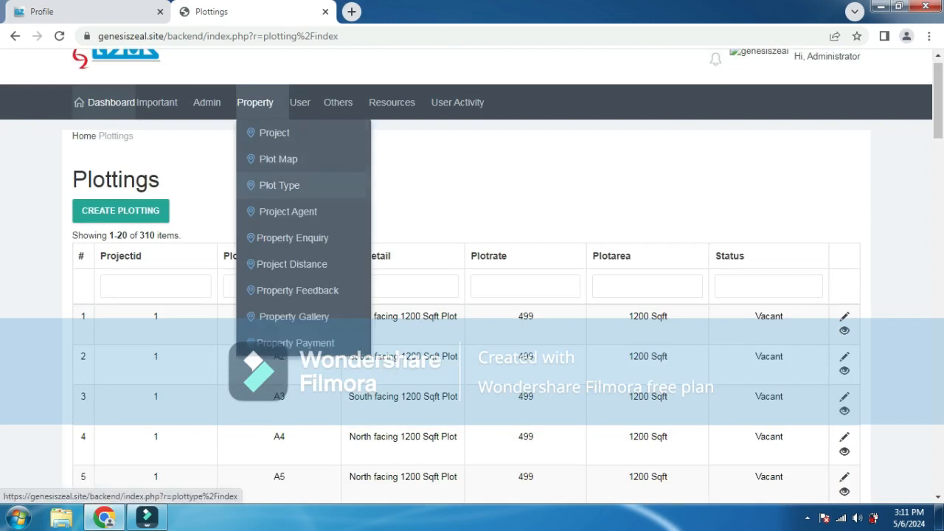
left_click(279, 185)
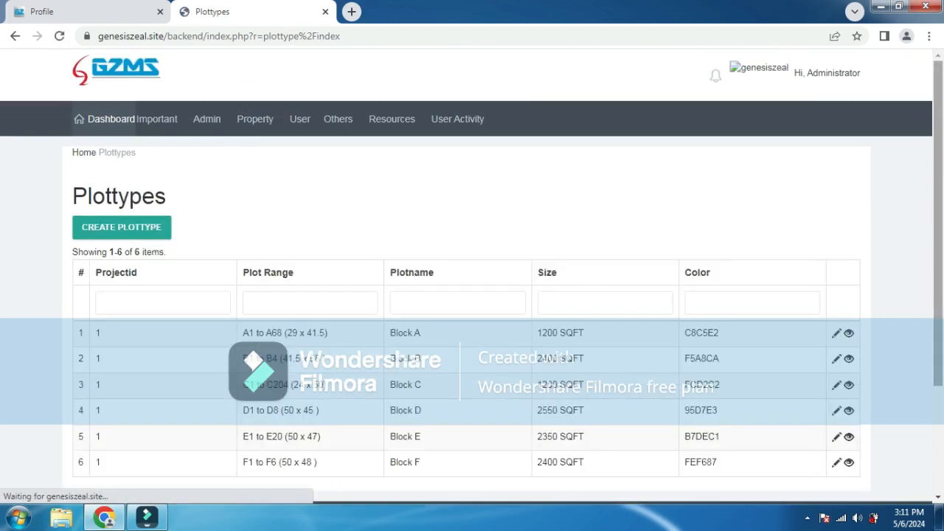
- Check the empty Project Agent list, then view the two inactive A68 Property Enquiries
scroll(472, 295, "down", 2)
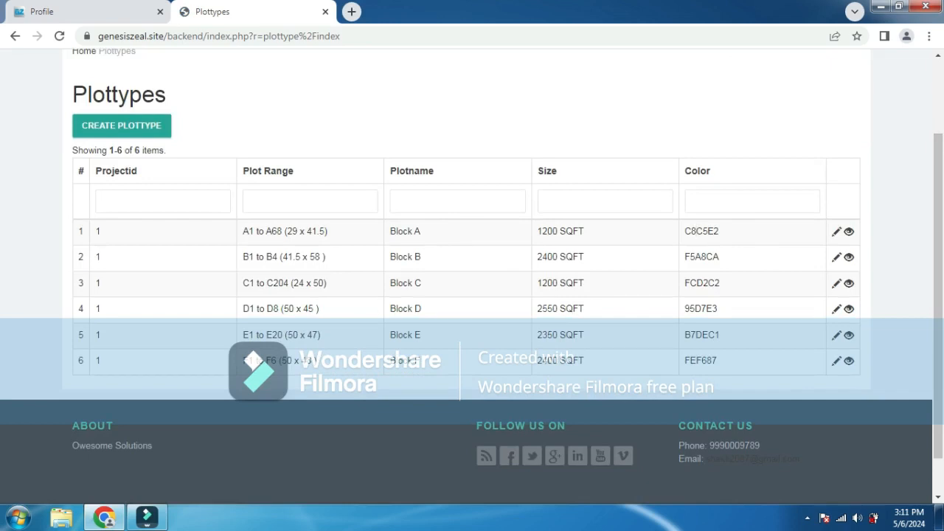
scroll(472, 221, "up", 2)
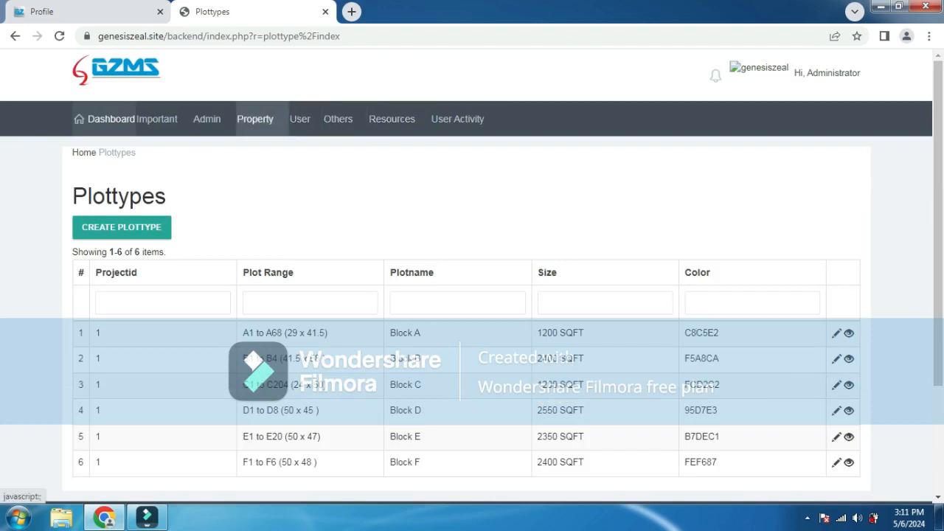
left_click(254, 119)
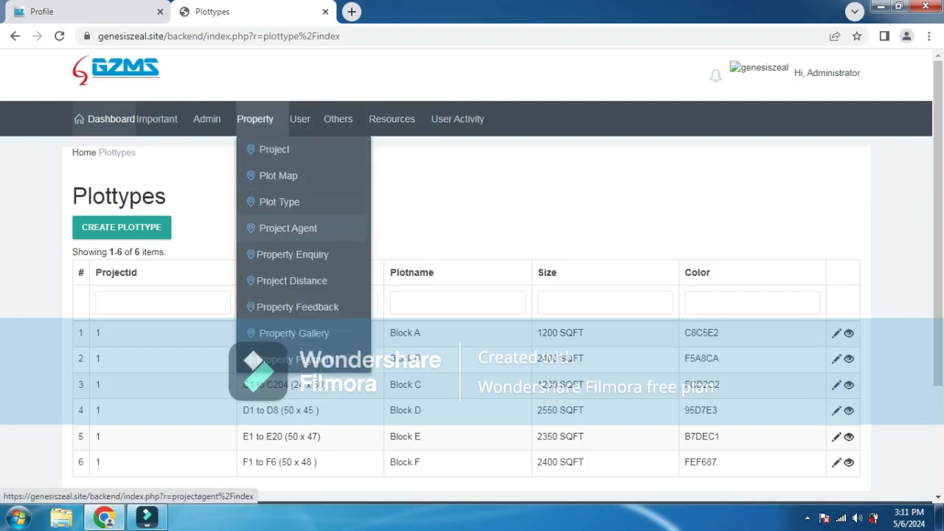
left_click(288, 227)
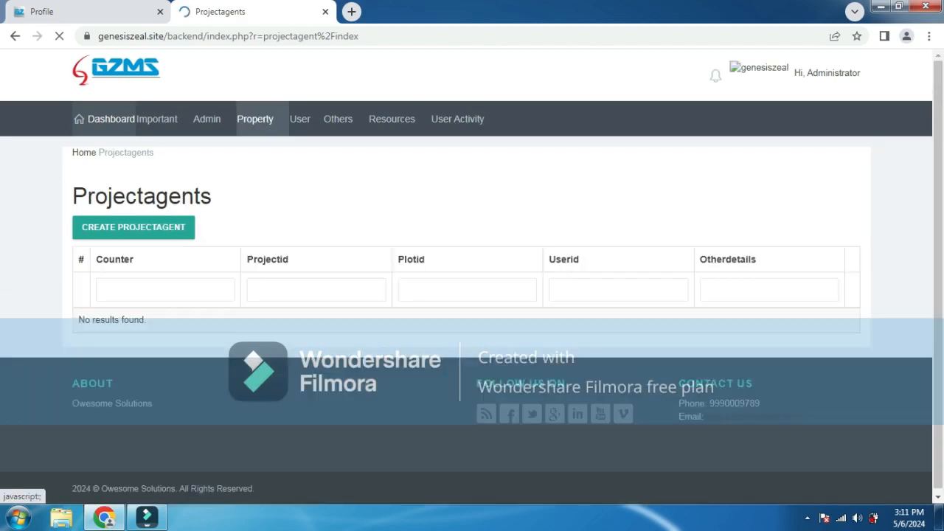
left_click(255, 119)
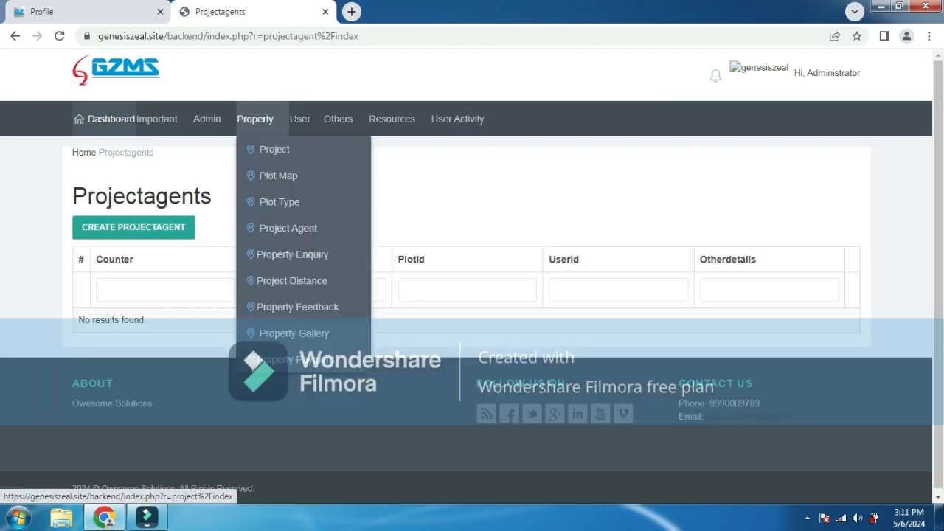
left_click(293, 254)
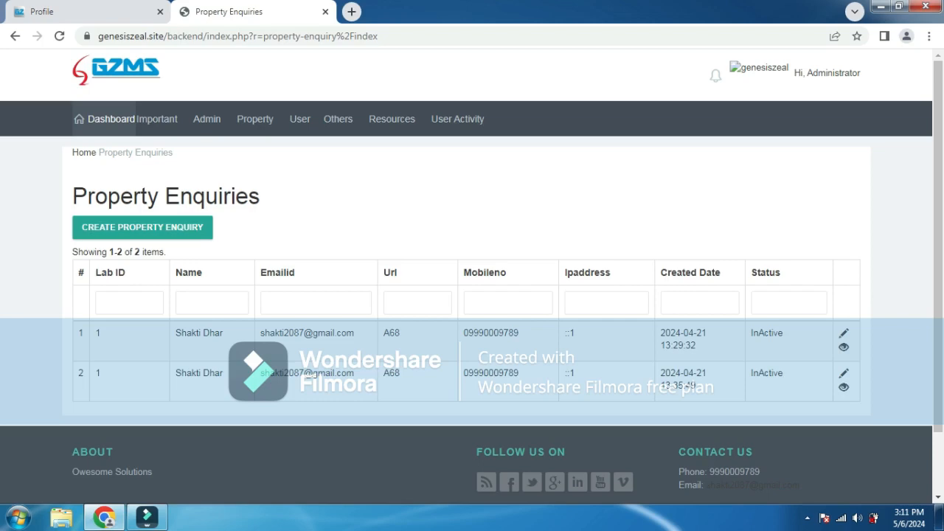
- Open the Project Distance records and scroll through them
left_click(254, 119)
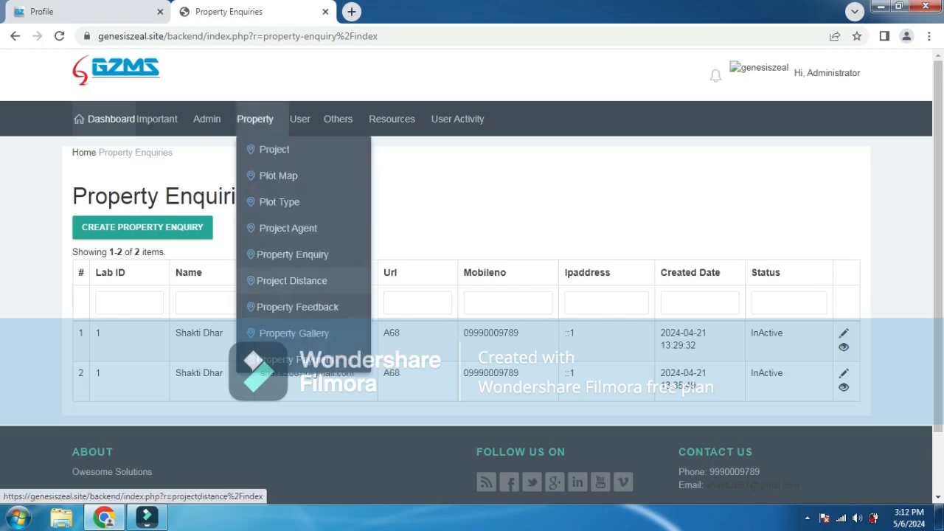
left_click(291, 280)
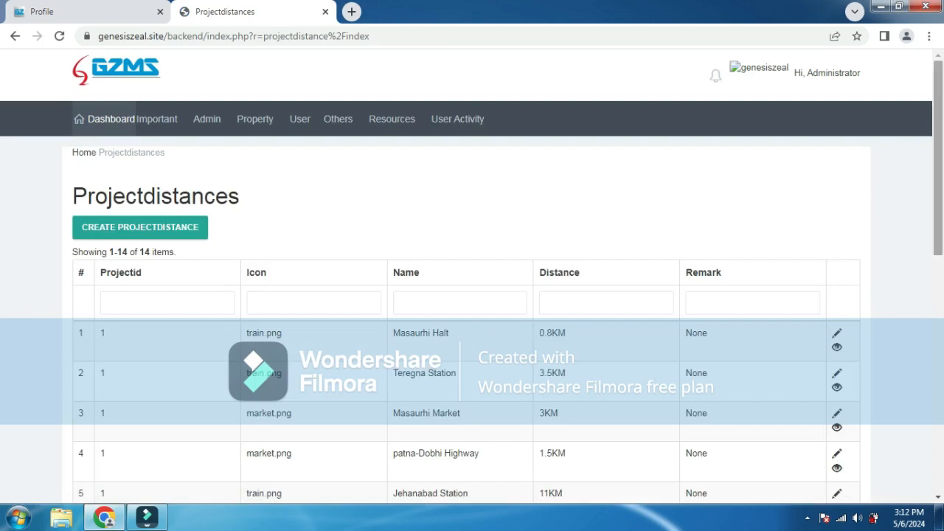
scroll(472, 295, "down", 2)
scroll(472, 295, "down", 3)
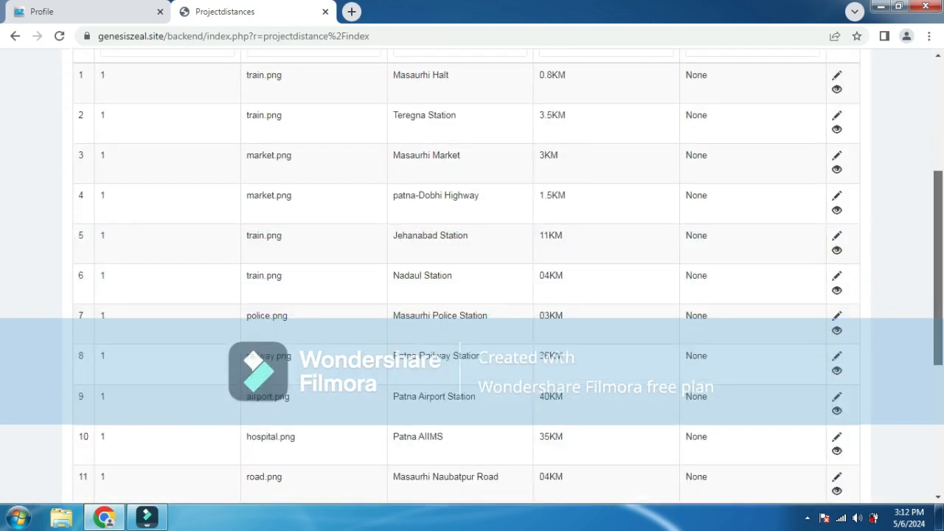
scroll(472, 295, "up", 5)
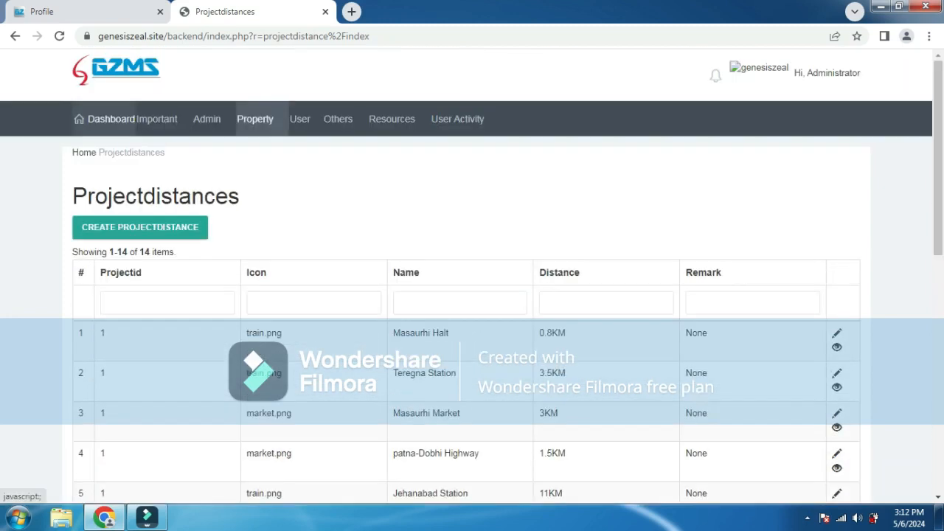
- Visit Property Feedback and Property Gallery, ending on Property Payments with two pending payments (5000, 4544)
left_click(255, 119)
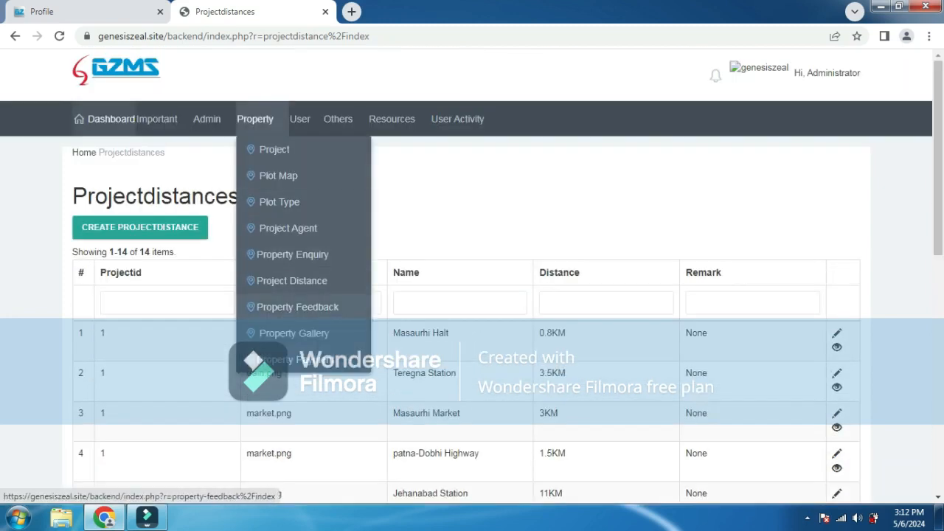
left_click(298, 307)
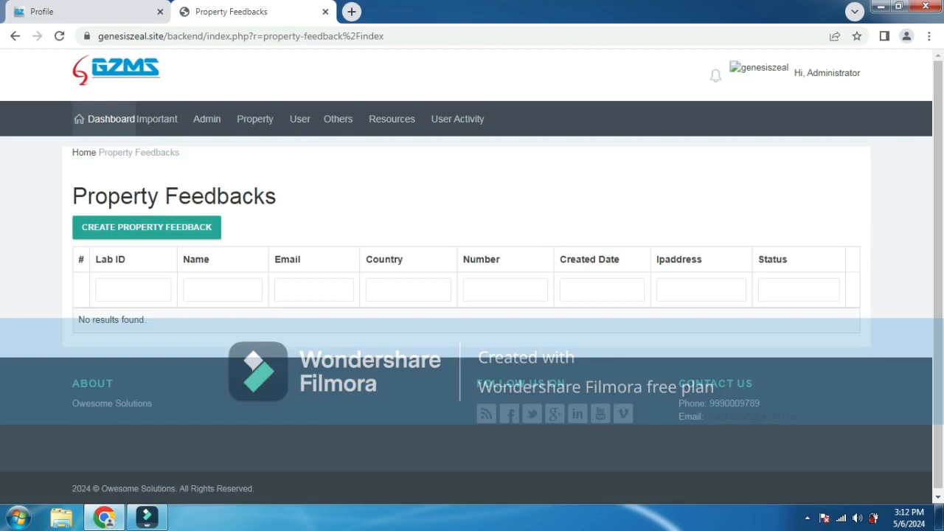
left_click(254, 119)
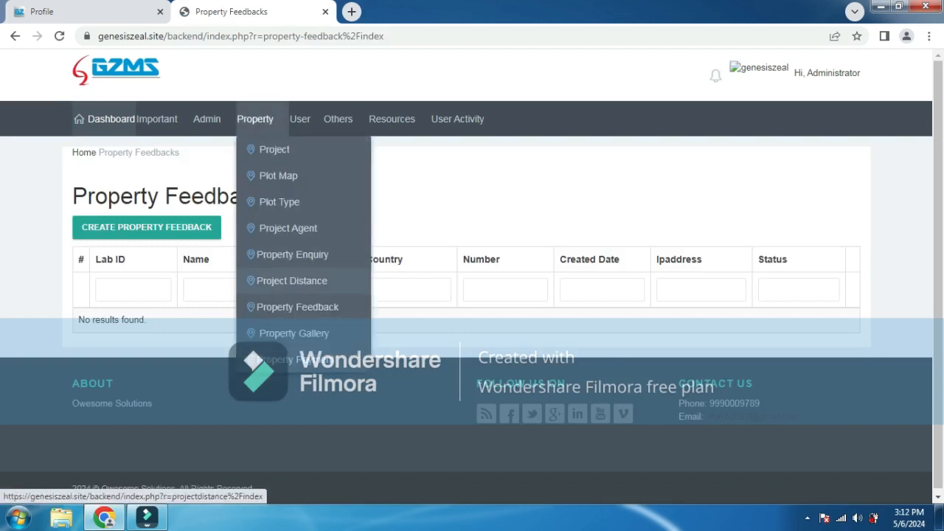
left_click(294, 333)
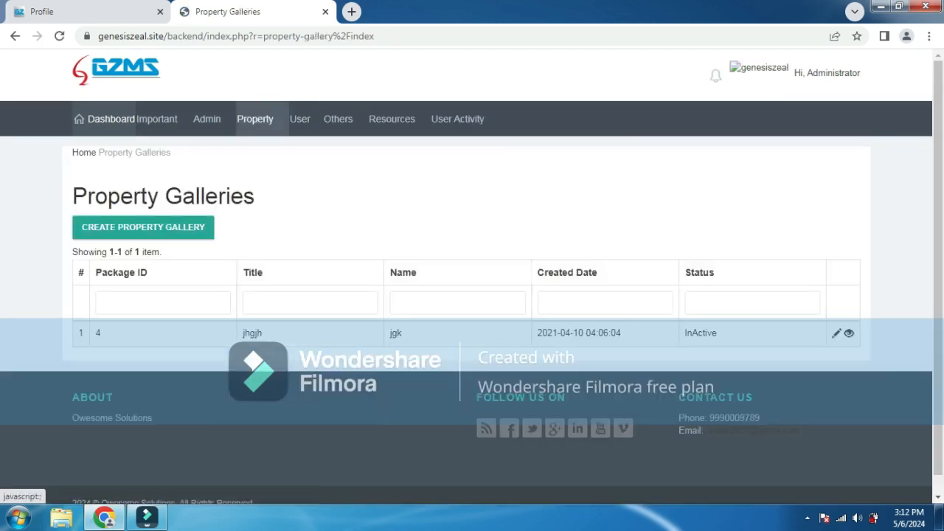
left_click(255, 118)
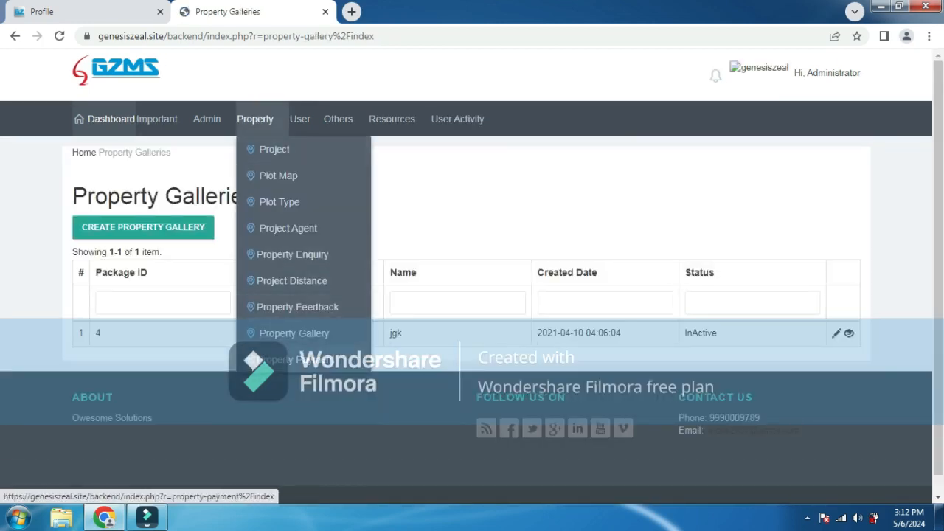
left_click(291, 359)
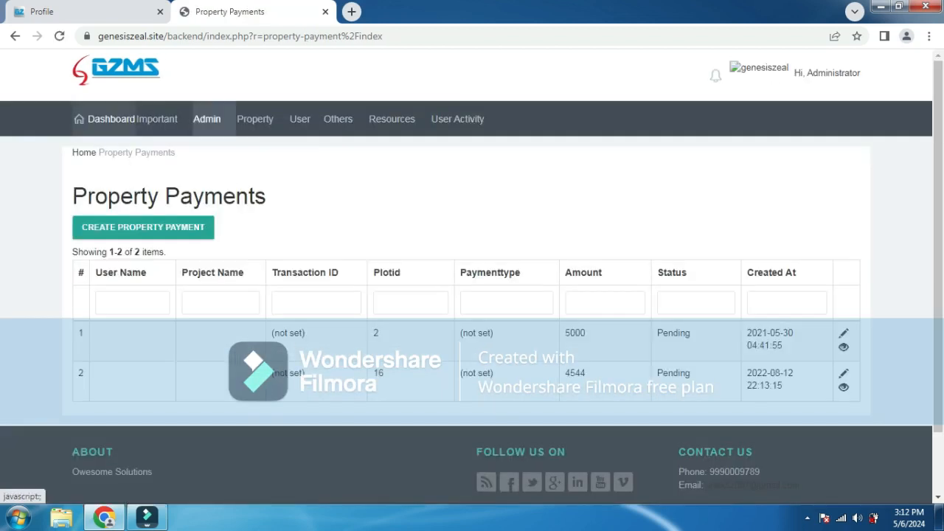
- Open the User > User list showing five Active accounts
left_click(206, 119)
left_click(299, 119)
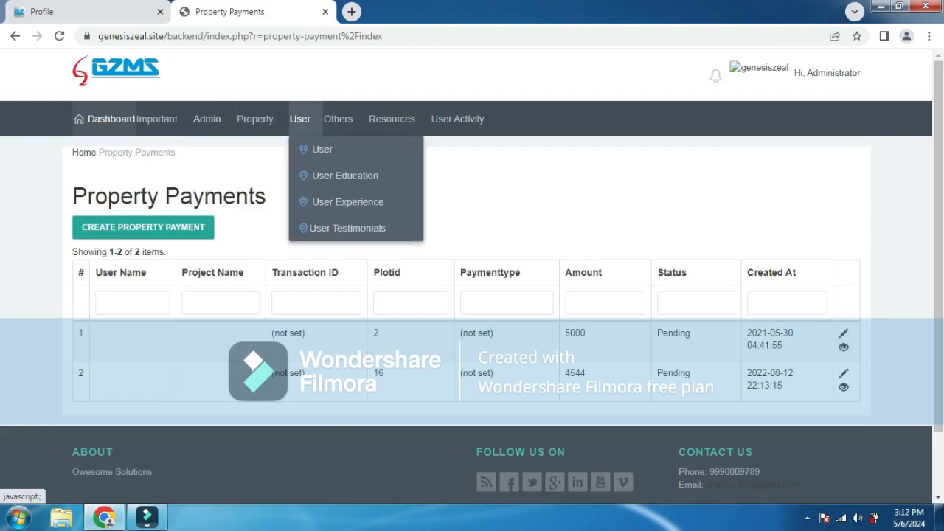
left_click(322, 149)
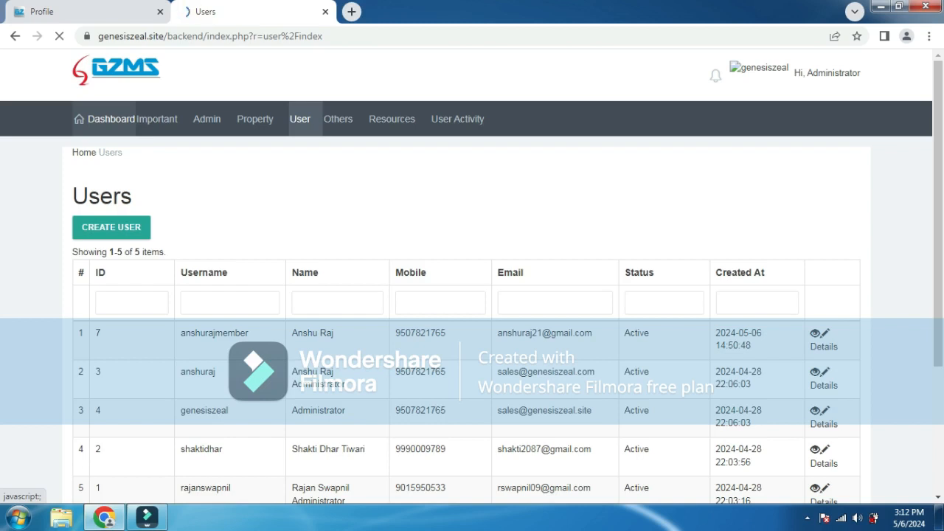
left_click(299, 119)
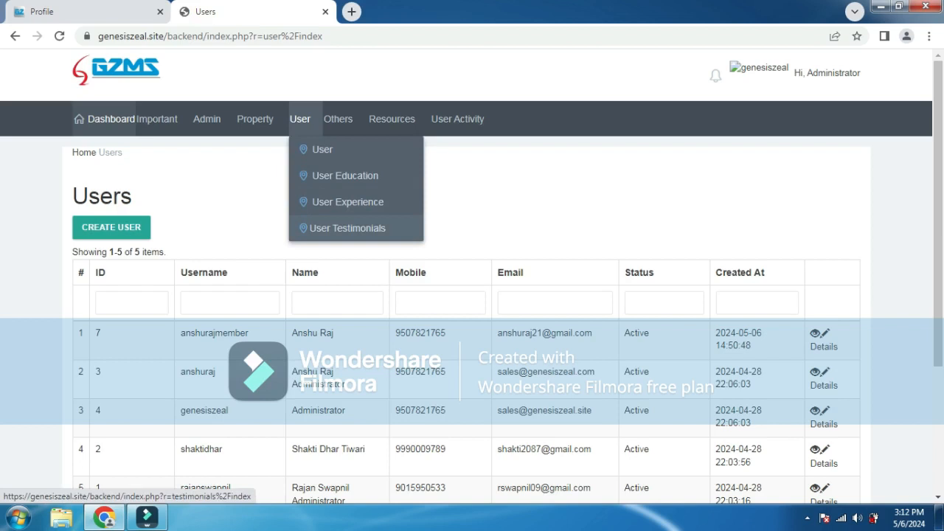
left_click(133, 197)
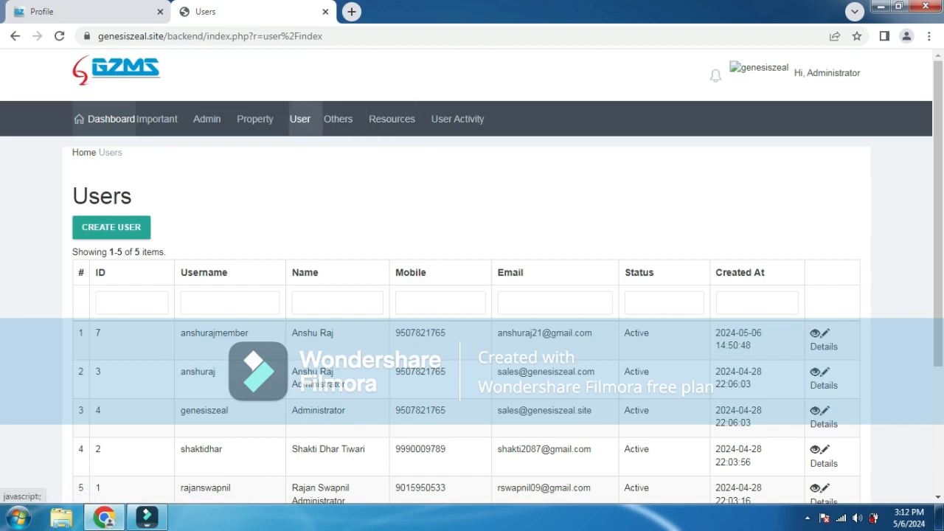
left_click(299, 119)
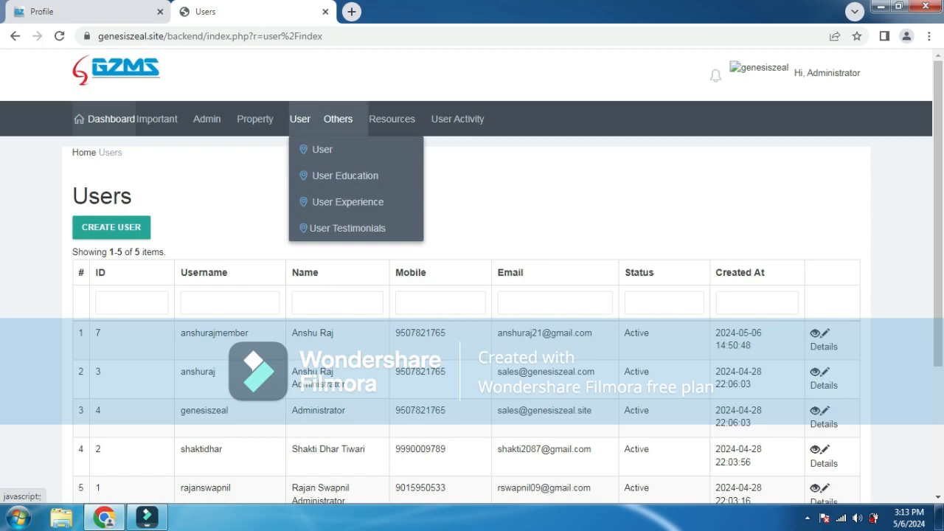
- Browse the Others, User Activity, Important, Admin and Property menus, then return to the member Profile page
left_click(338, 119)
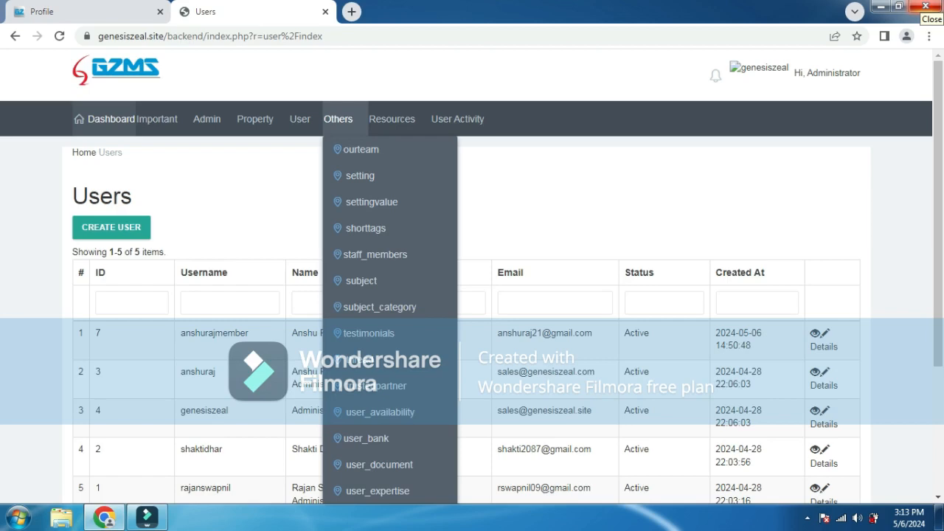
left_click(458, 119)
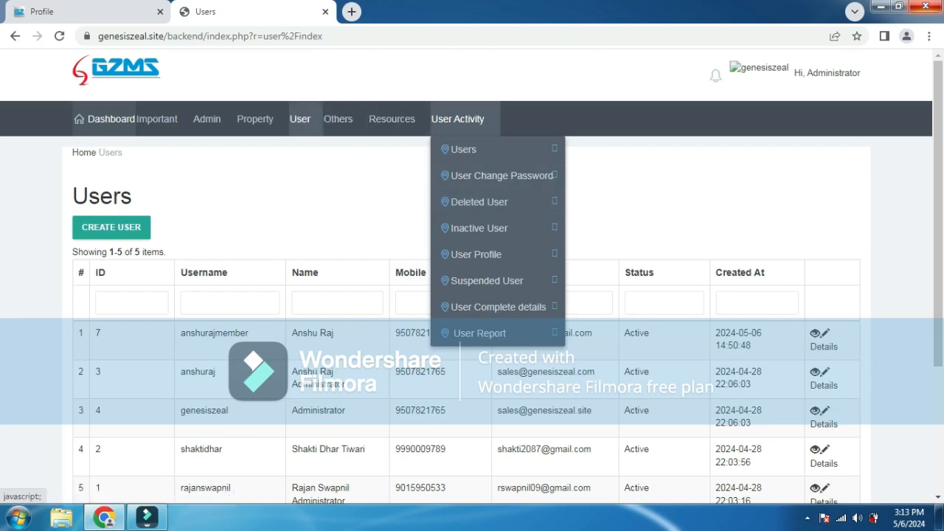
left_click(207, 118)
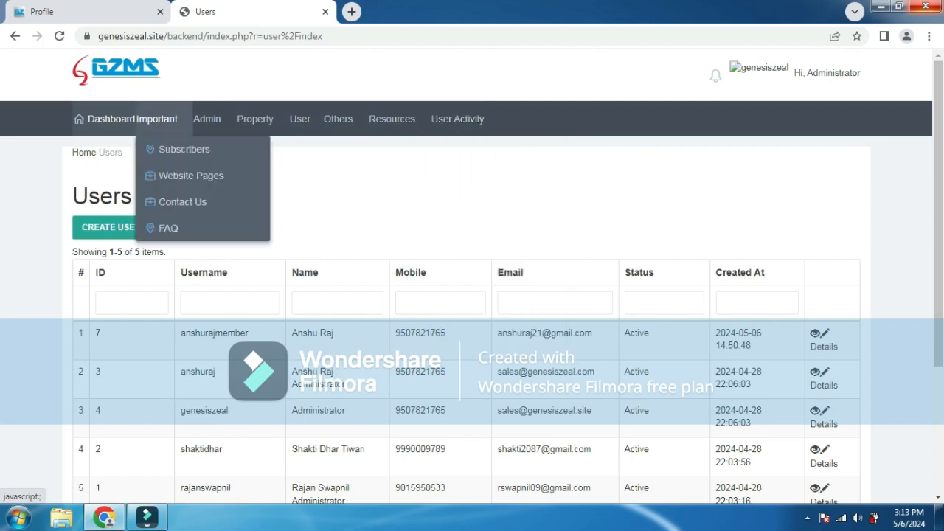
left_click(207, 119)
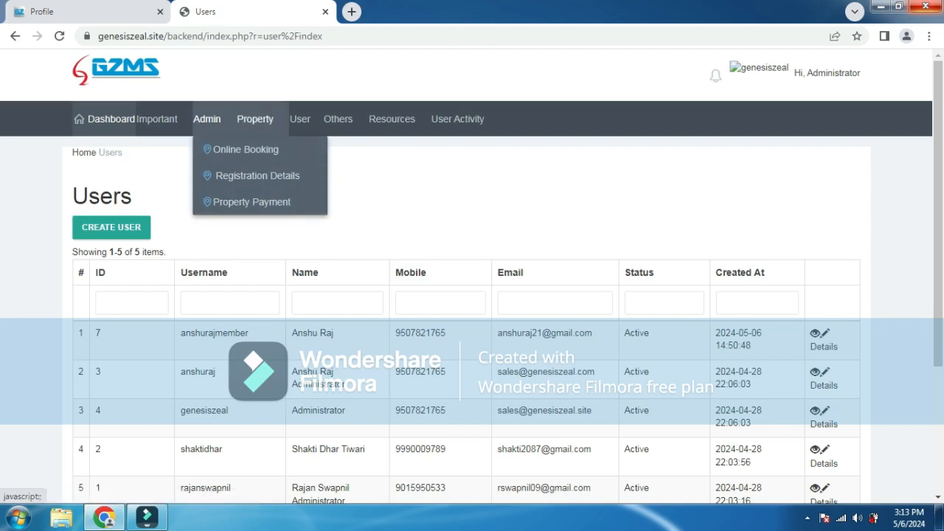
left_click(255, 119)
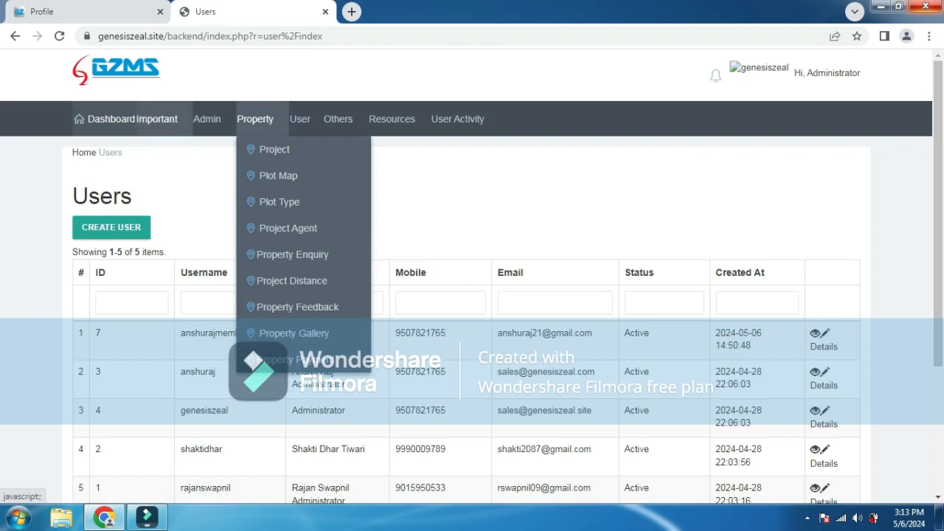
left_click(157, 119)
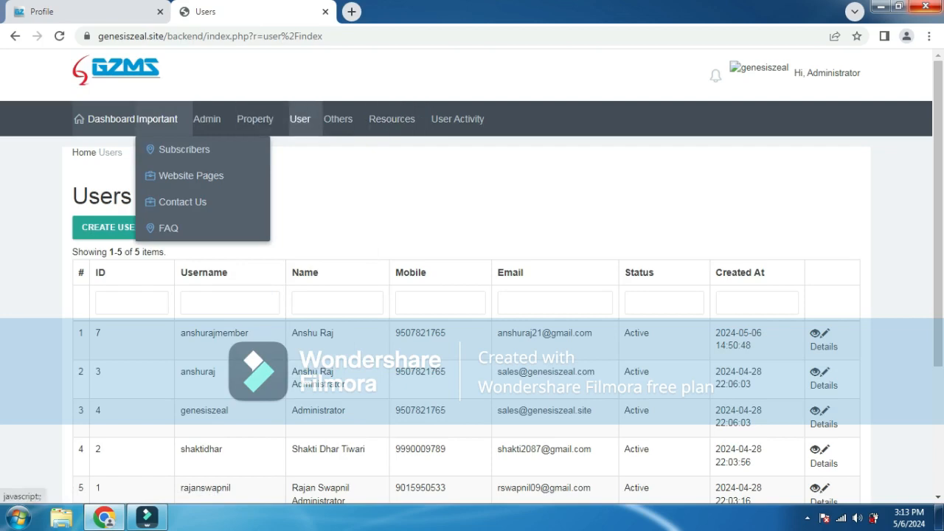
left_click(81, 11)
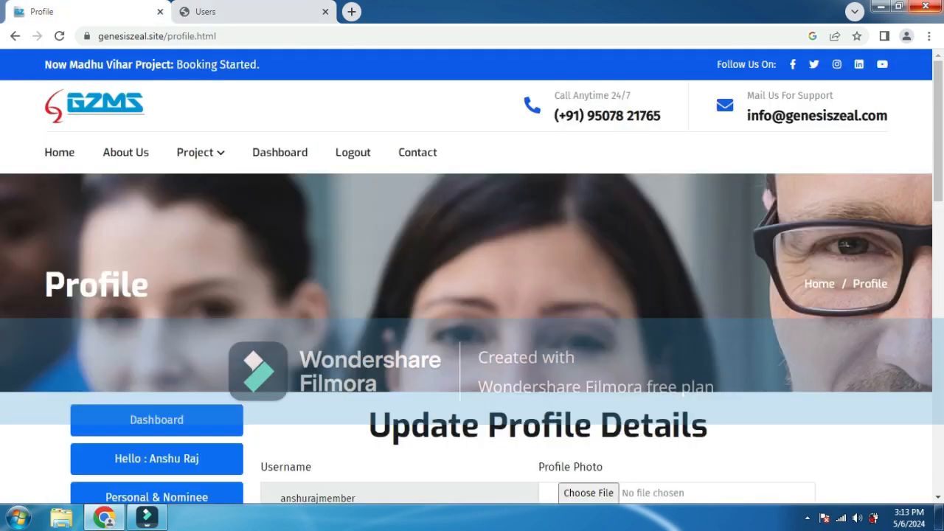